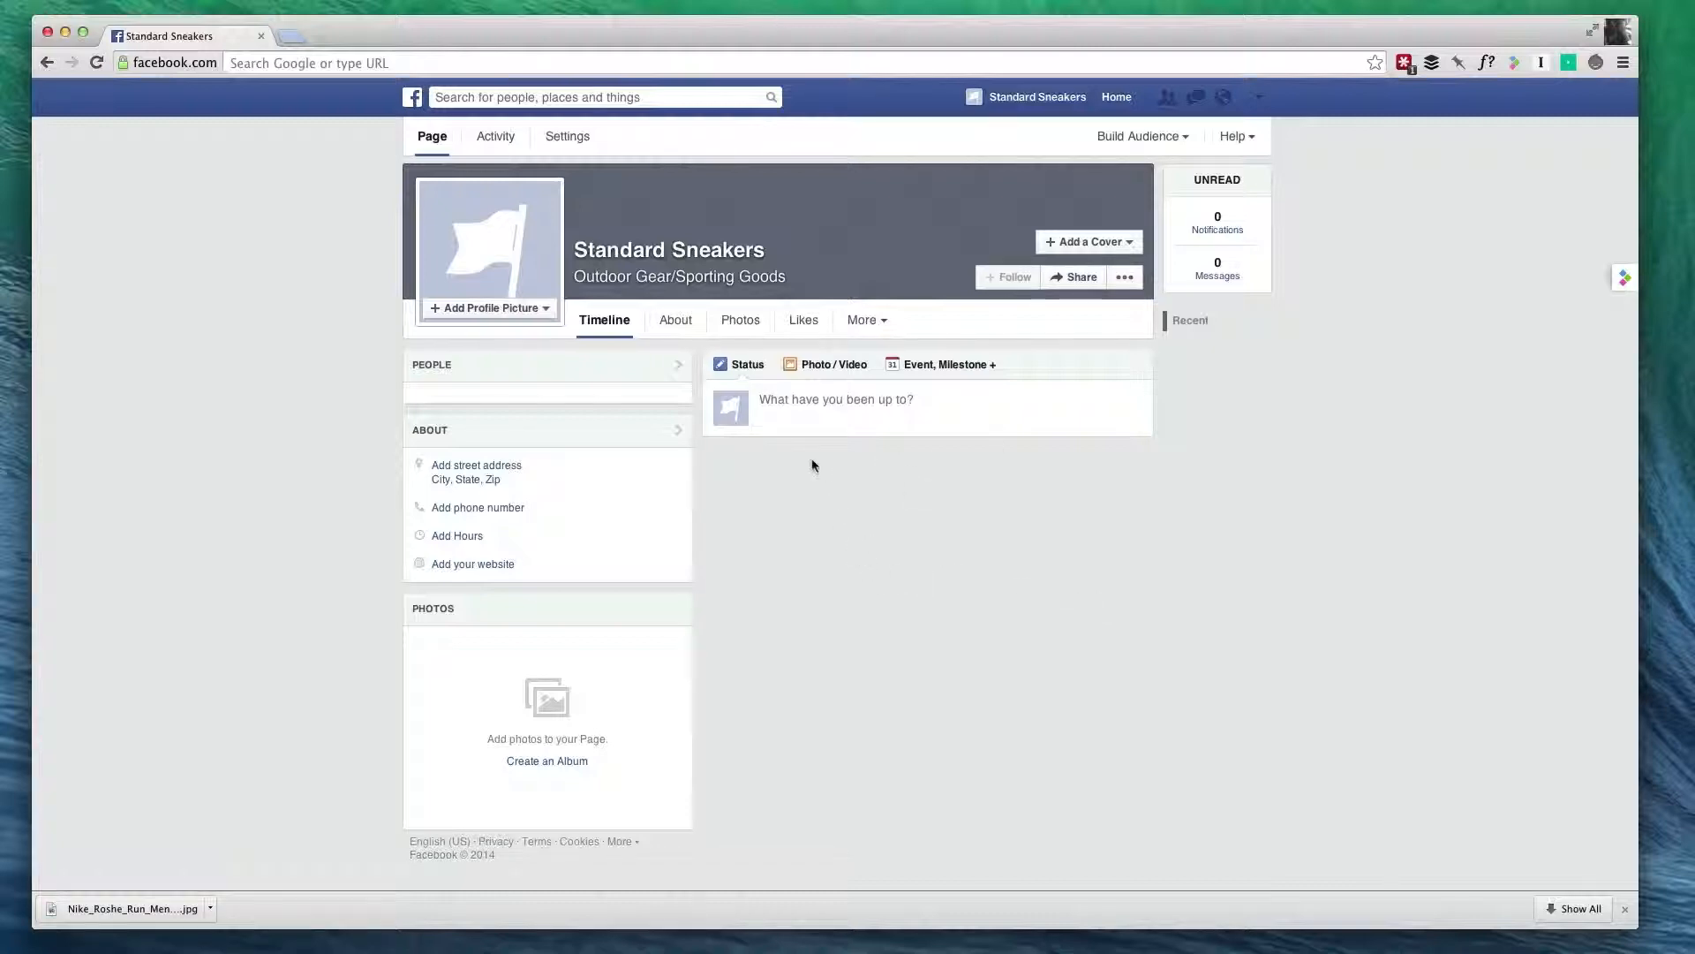
{"action": "left_click", "coordinate": [1256, 101]}
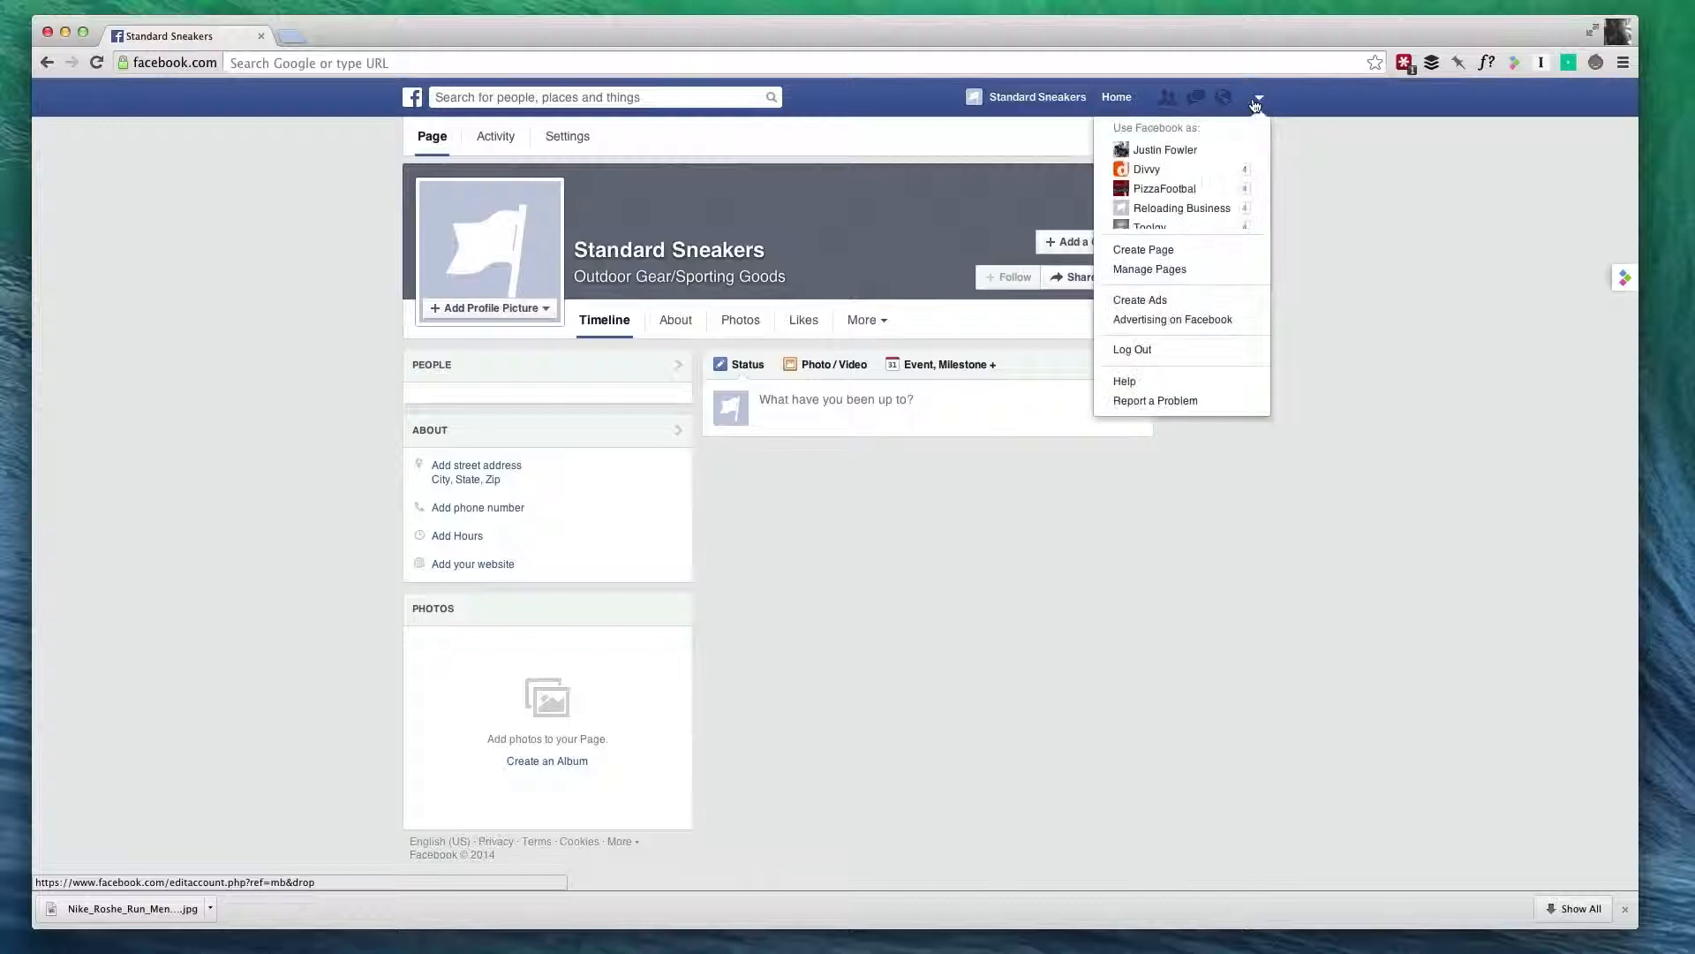
{"action": "left_click", "coordinate": [1162, 302]}
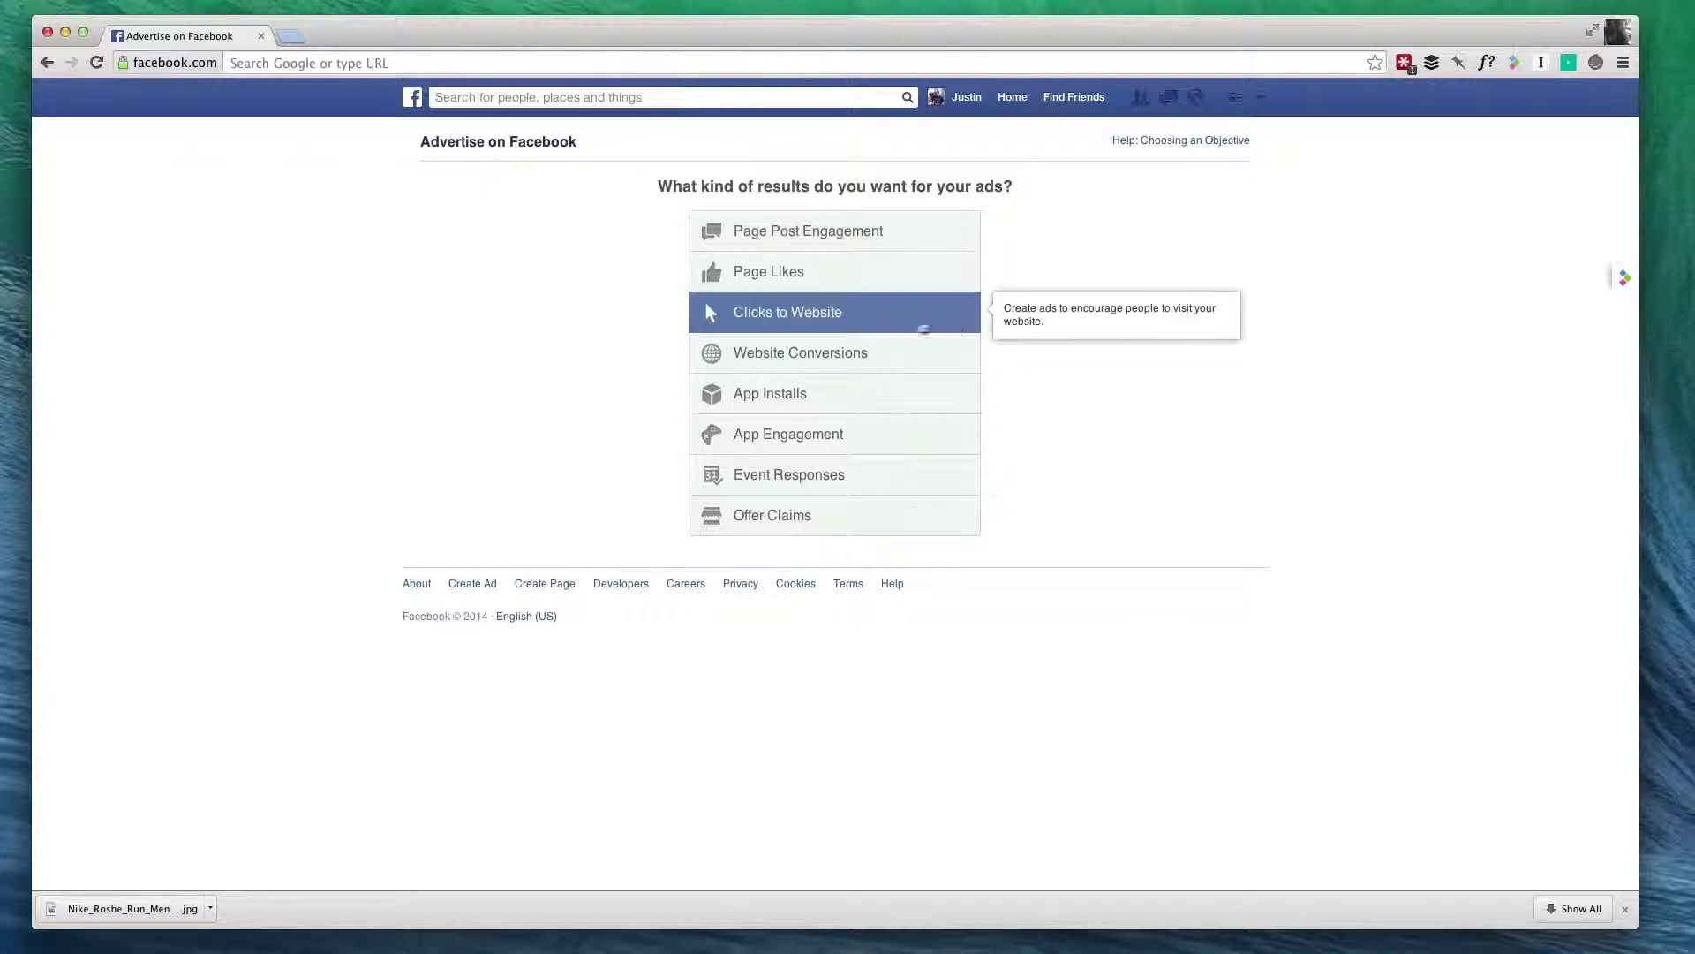
{"action": "left_click", "coordinate": [886, 320]}
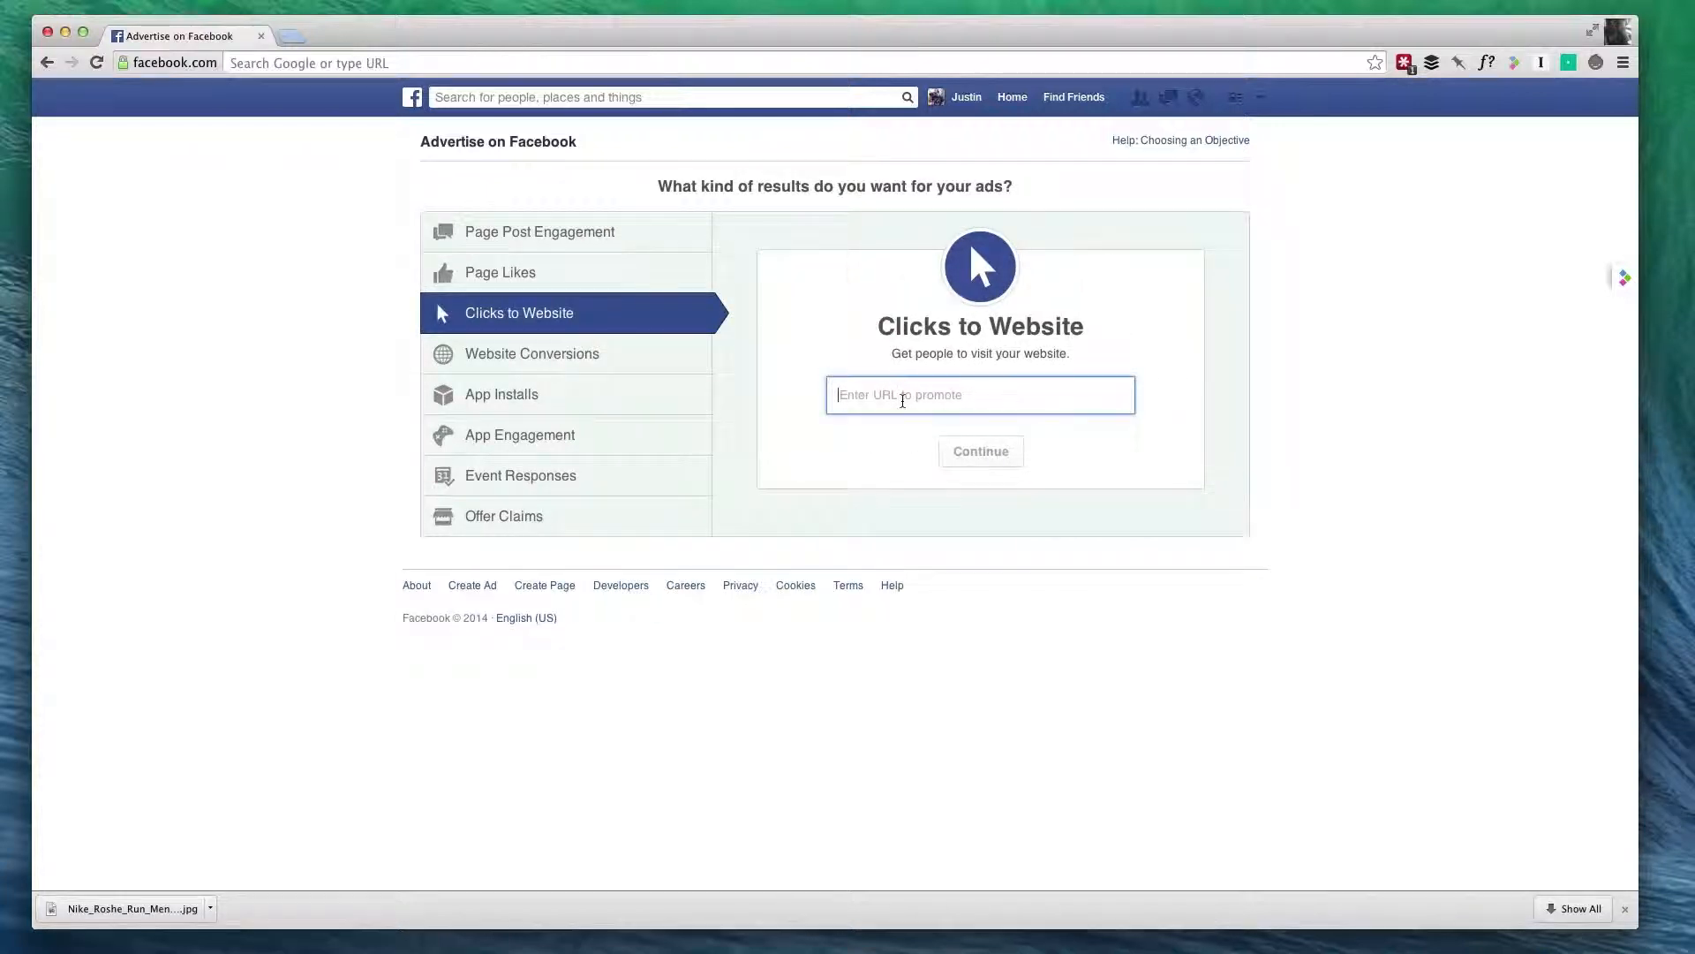
{"action": "type", "text": "http://standard-sneakers.bigcommerce.com"}
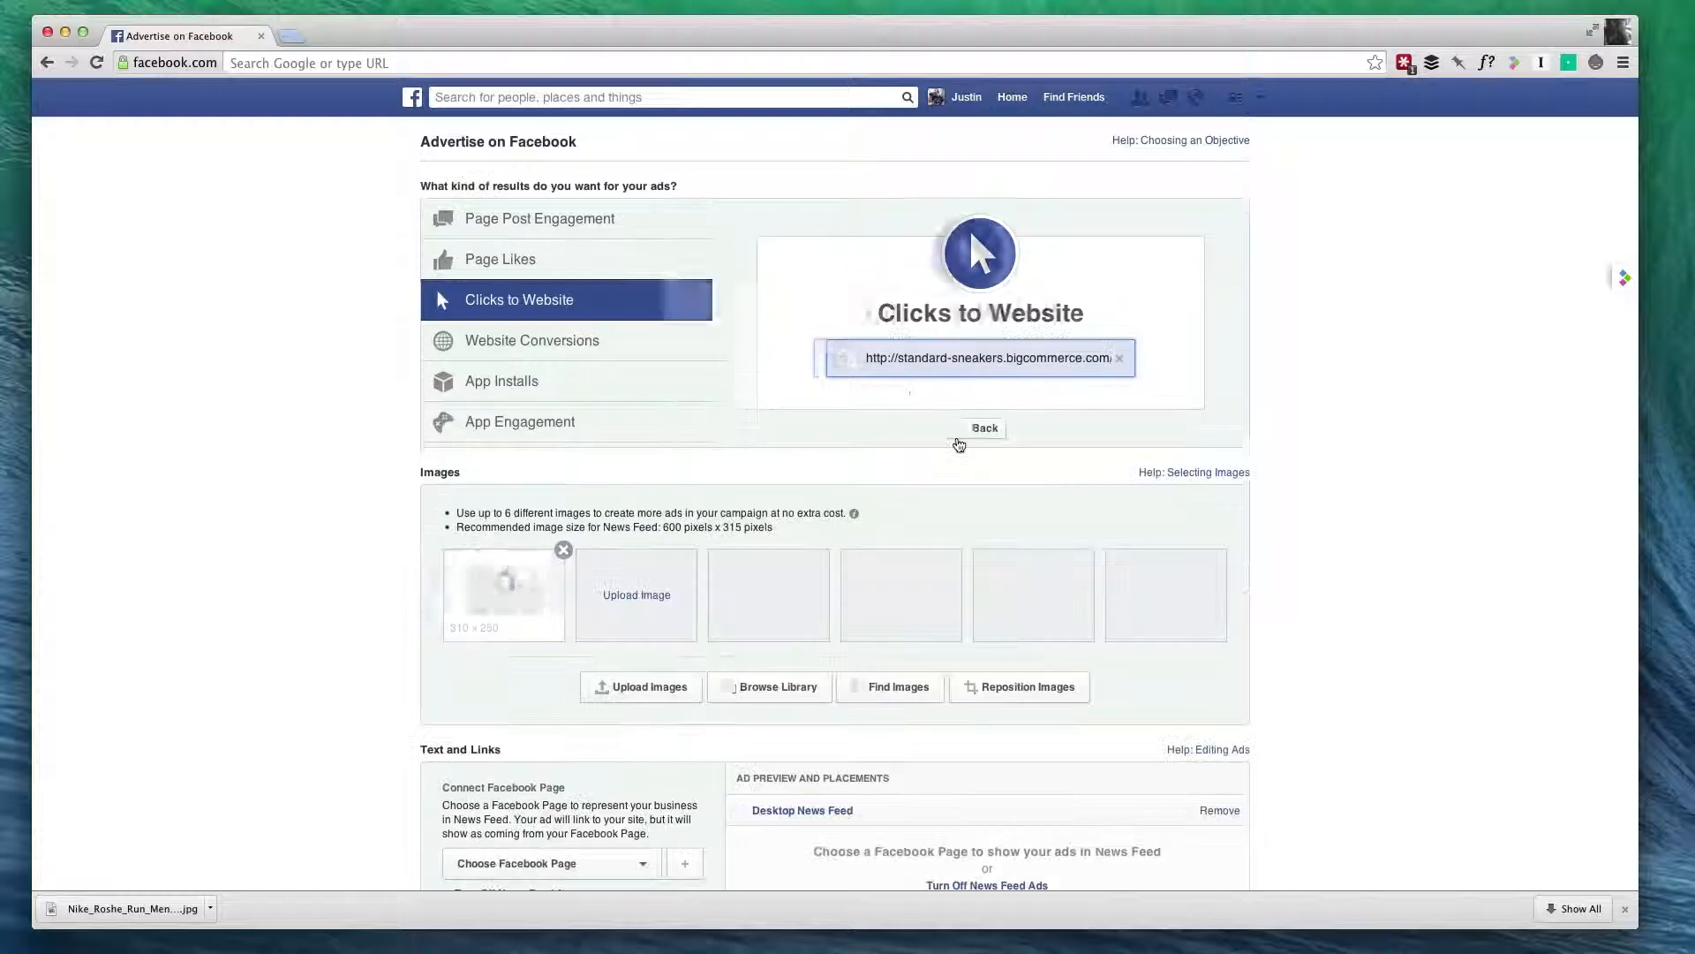
Step: Replace the automatically added ad image with an uploaded picture of the black Nike running shoe
{"action": "scroll", "coordinate": [664, 429], "scroll_direction": "down", "scroll_amount": 2}
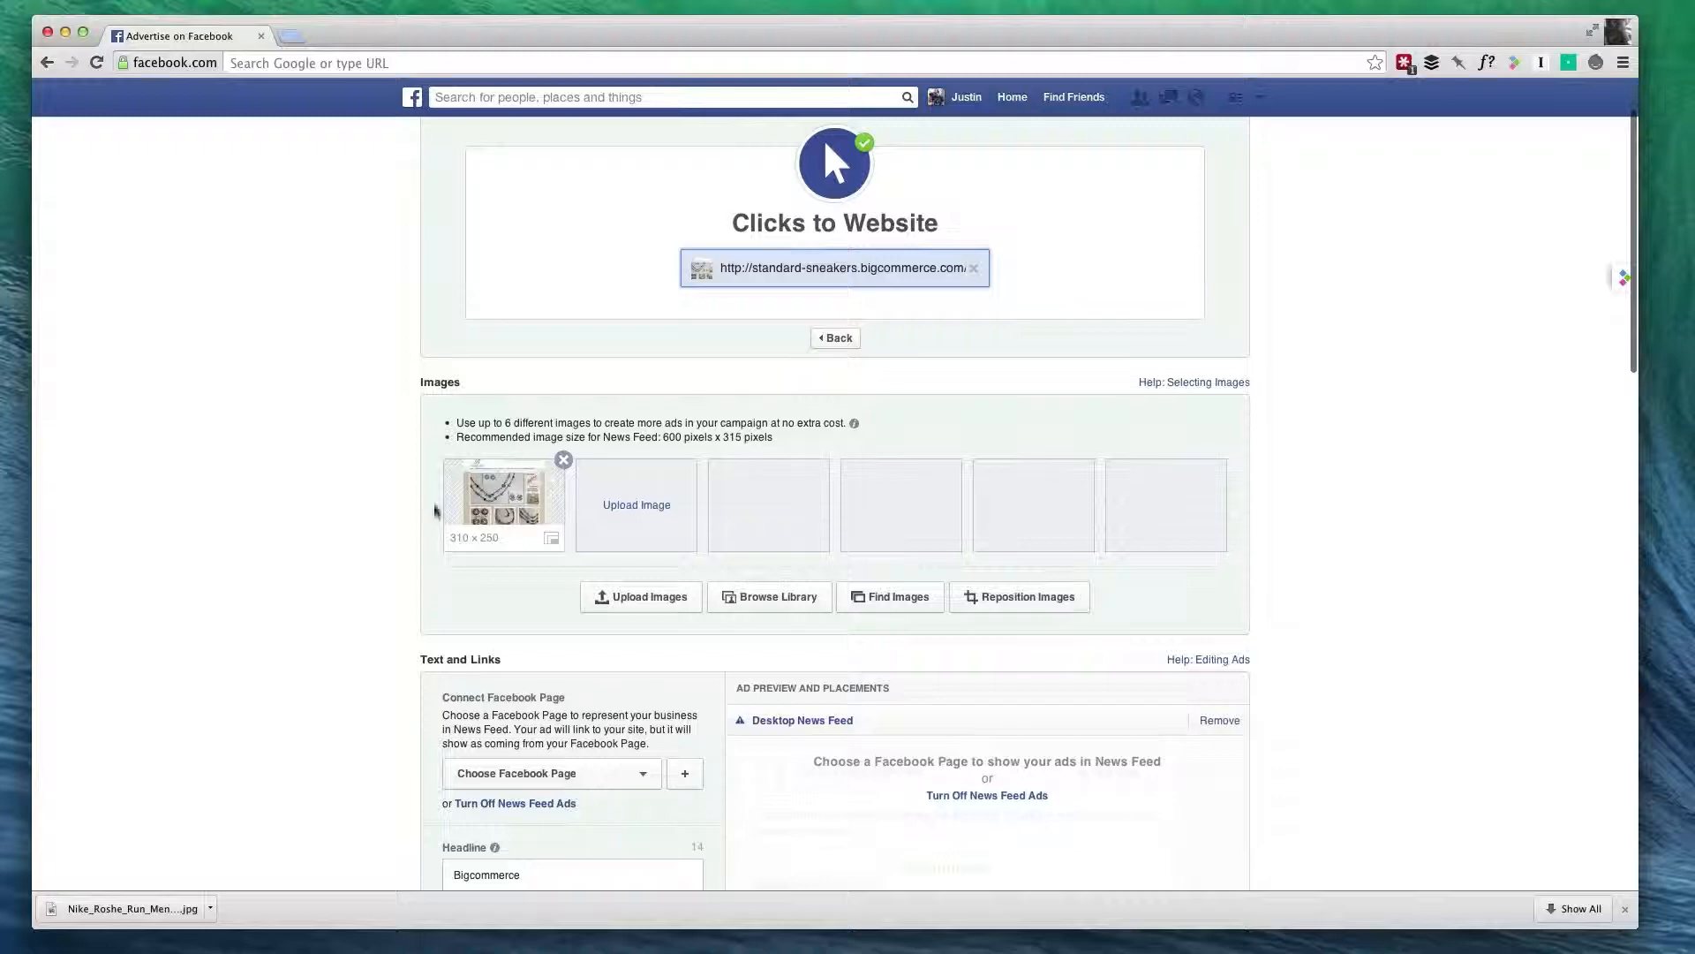
{"action": "left_click", "coordinate": [564, 460]}
{"action": "left_click", "coordinate": [495, 527]}
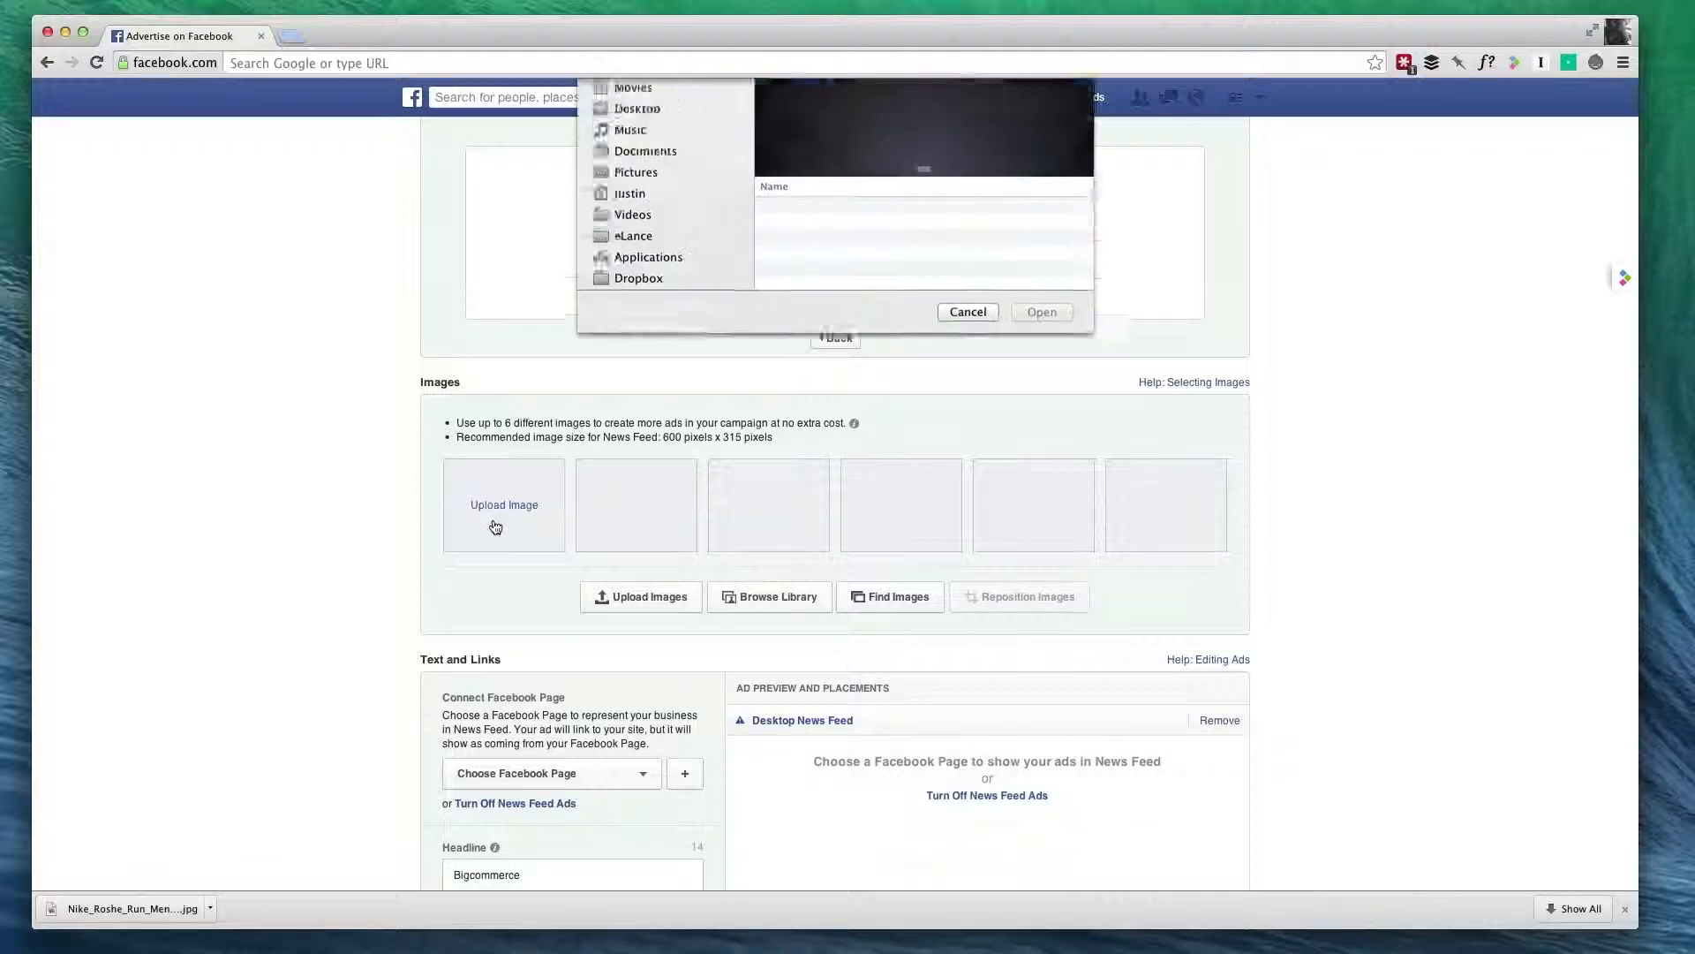
{"action": "key", "text": "Return"}
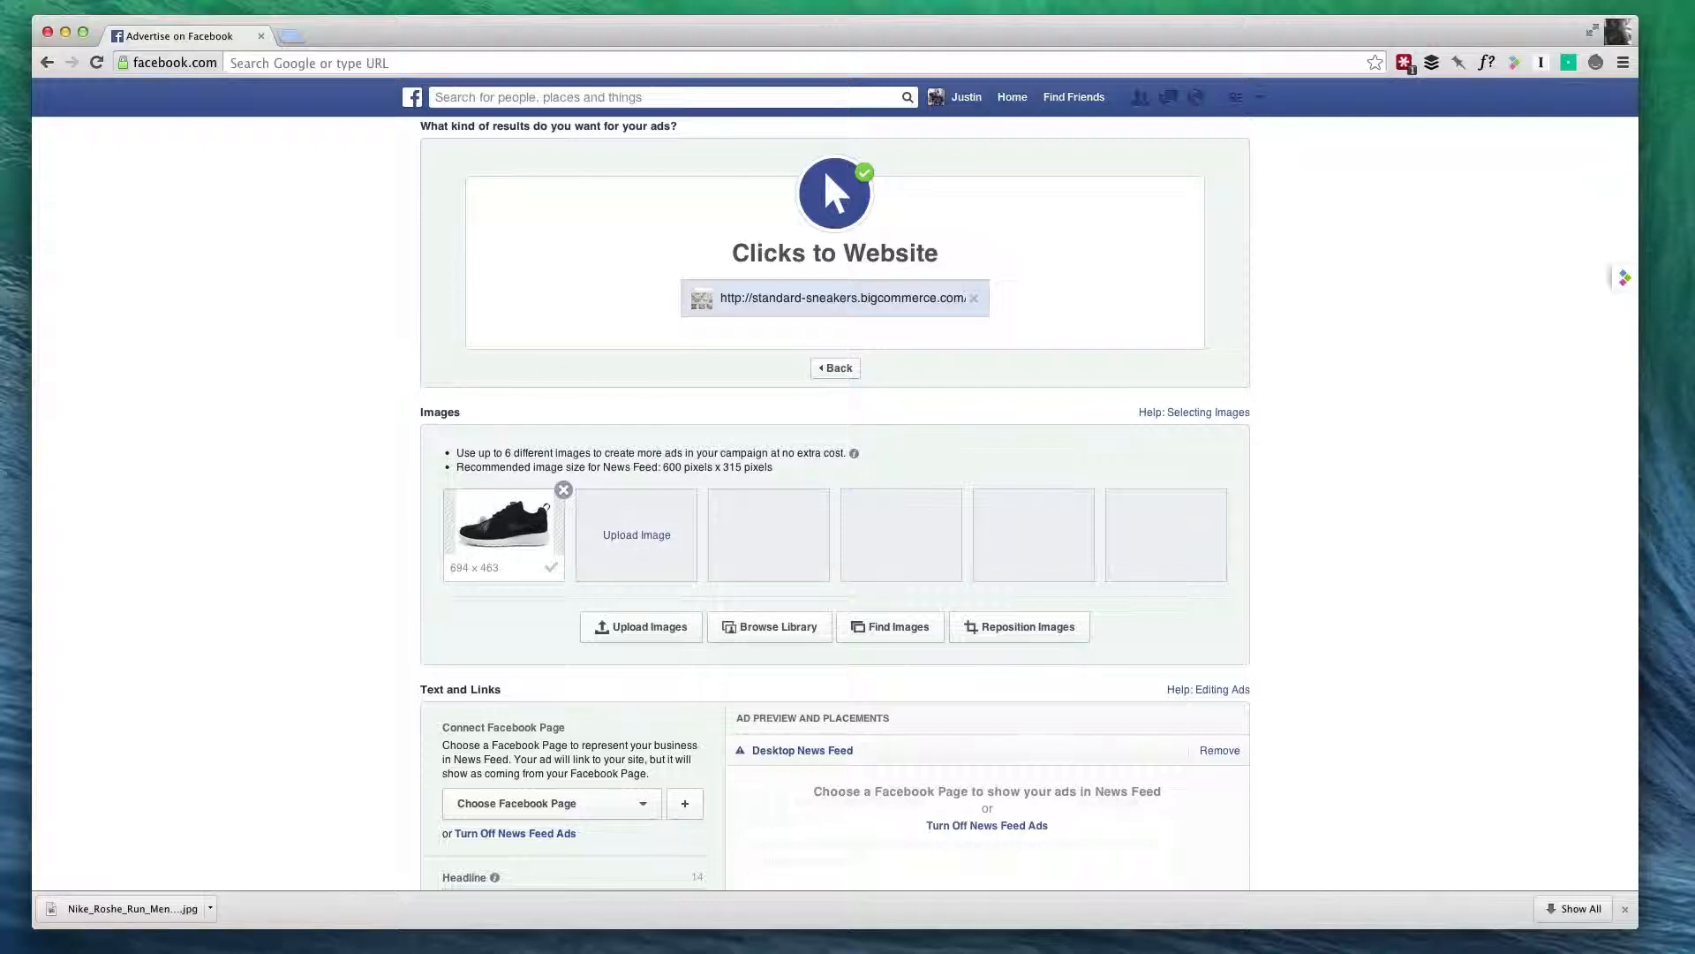
Step: Connect the Standard Sneakers Facebook Page to the ad
{"action": "scroll", "coordinate": [359, 546], "scroll_direction": "down", "scroll_amount": 3}
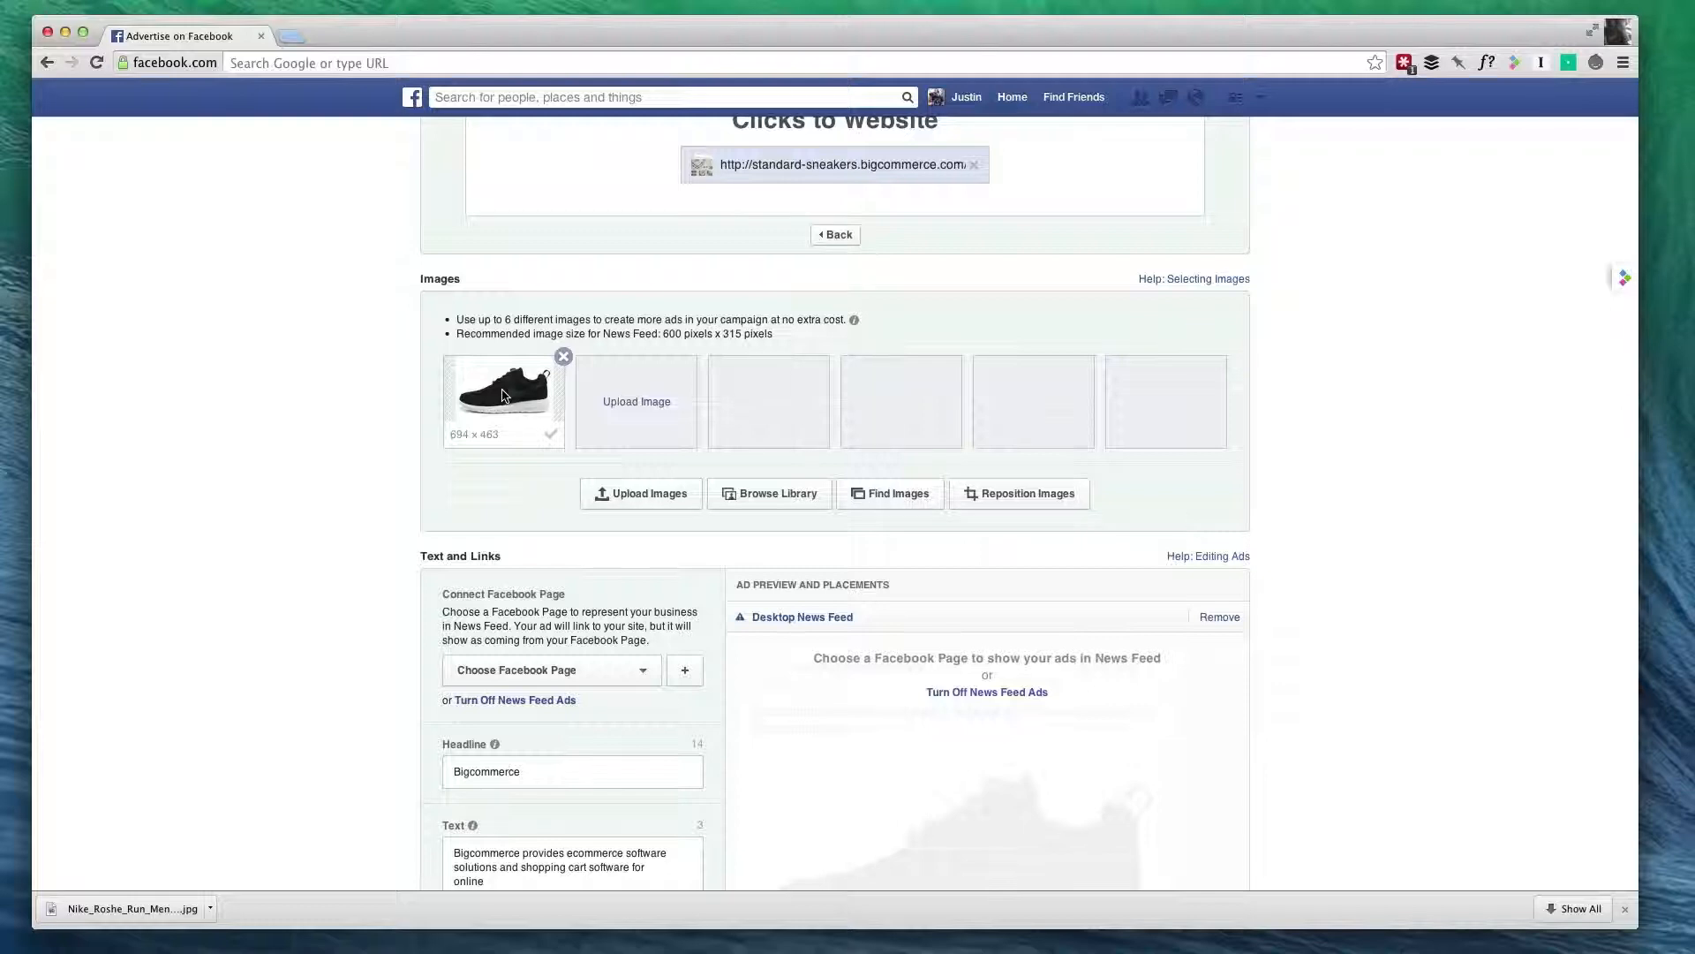
{"action": "scroll", "coordinate": [503, 395], "scroll_direction": "down", "scroll_amount": 3}
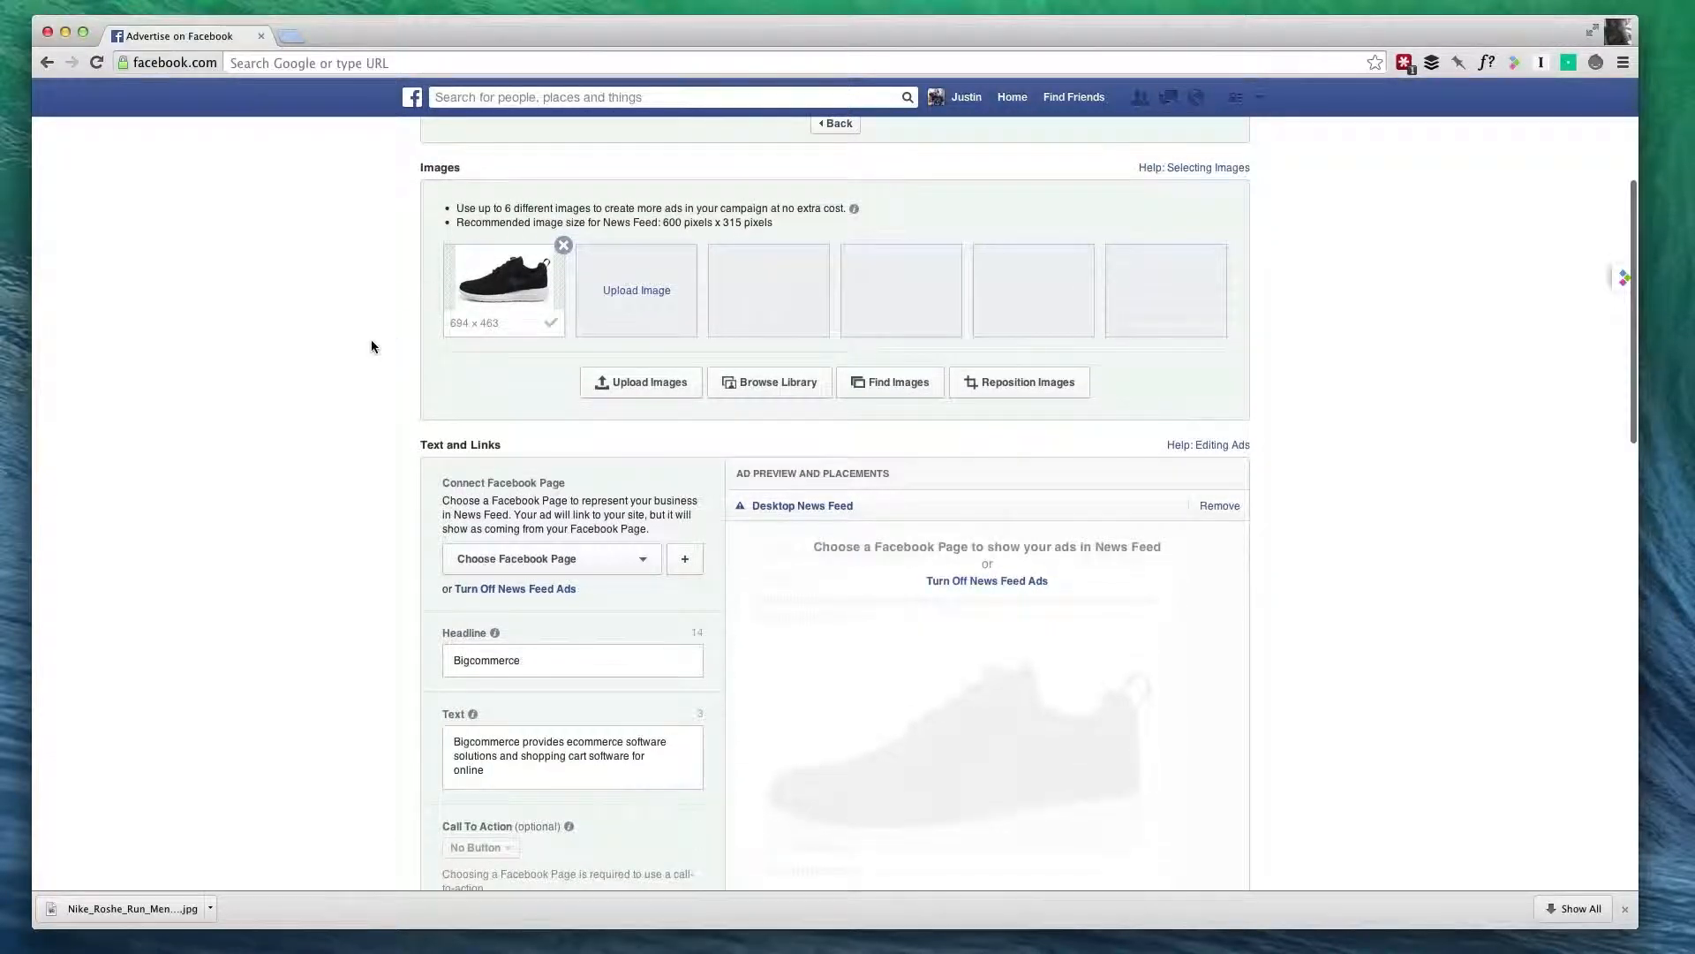
{"action": "scroll", "coordinate": [371, 343], "scroll_direction": "down", "scroll_amount": 1}
{"action": "scroll", "coordinate": [372, 339], "scroll_direction": "up", "scroll_amount": 1}
{"action": "scroll", "coordinate": [385, 238], "scroll_direction": "down", "scroll_amount": 7}
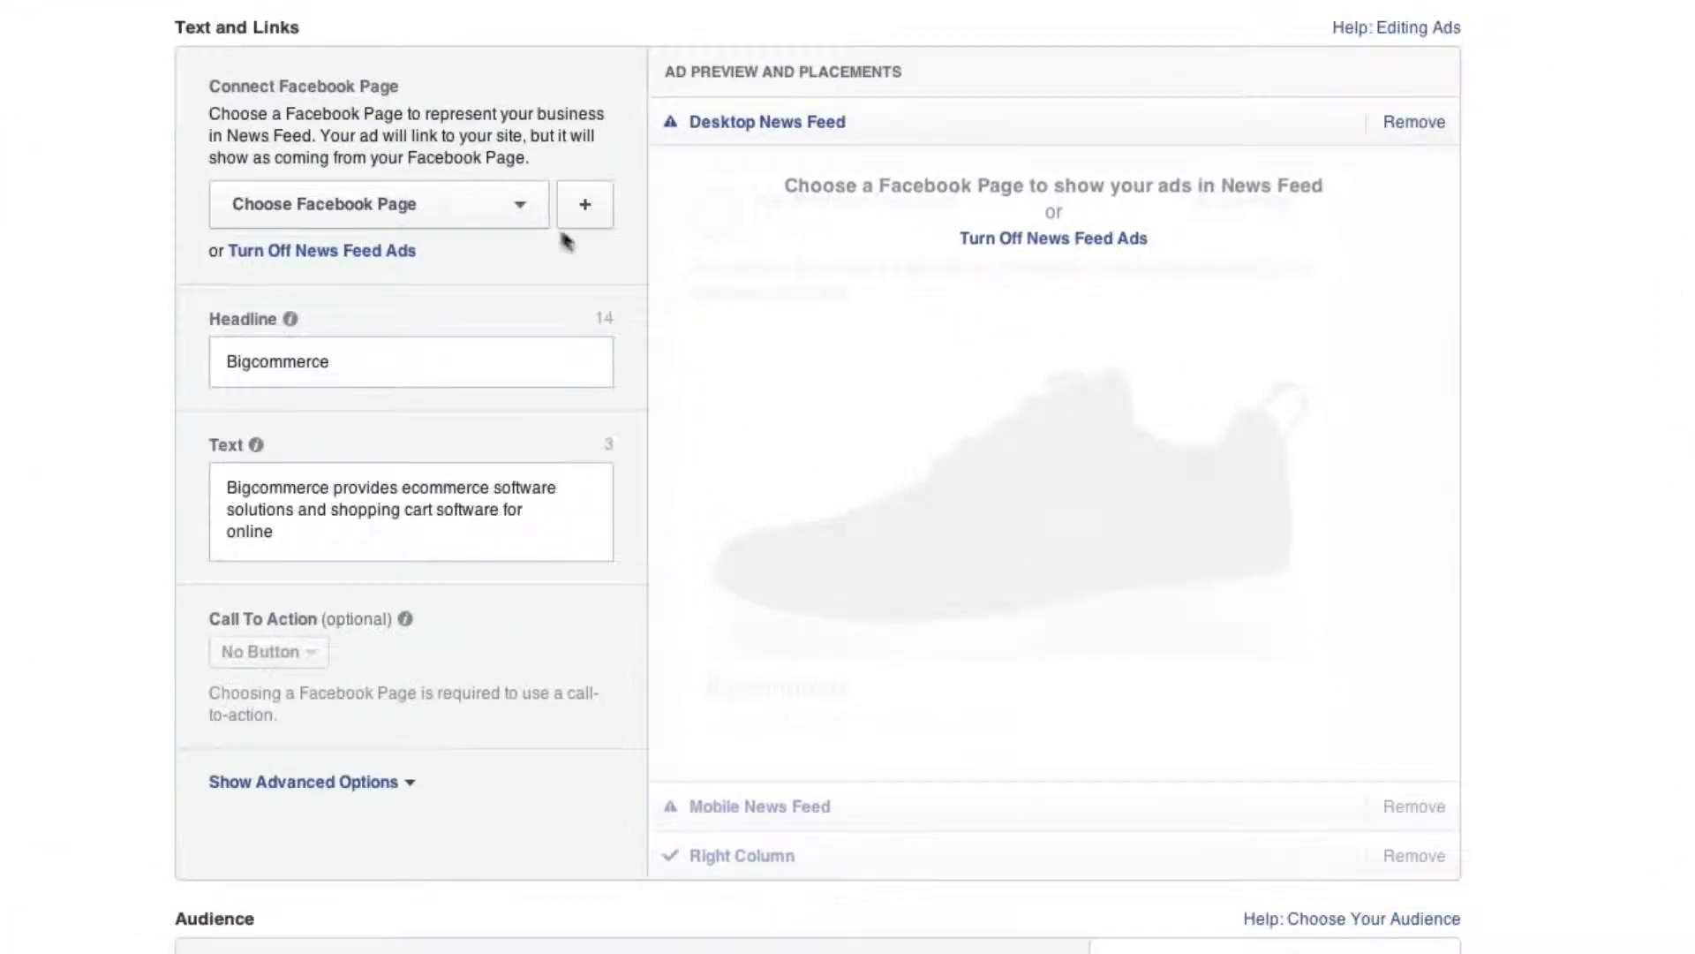
{"action": "left_click", "coordinate": [518, 207]}
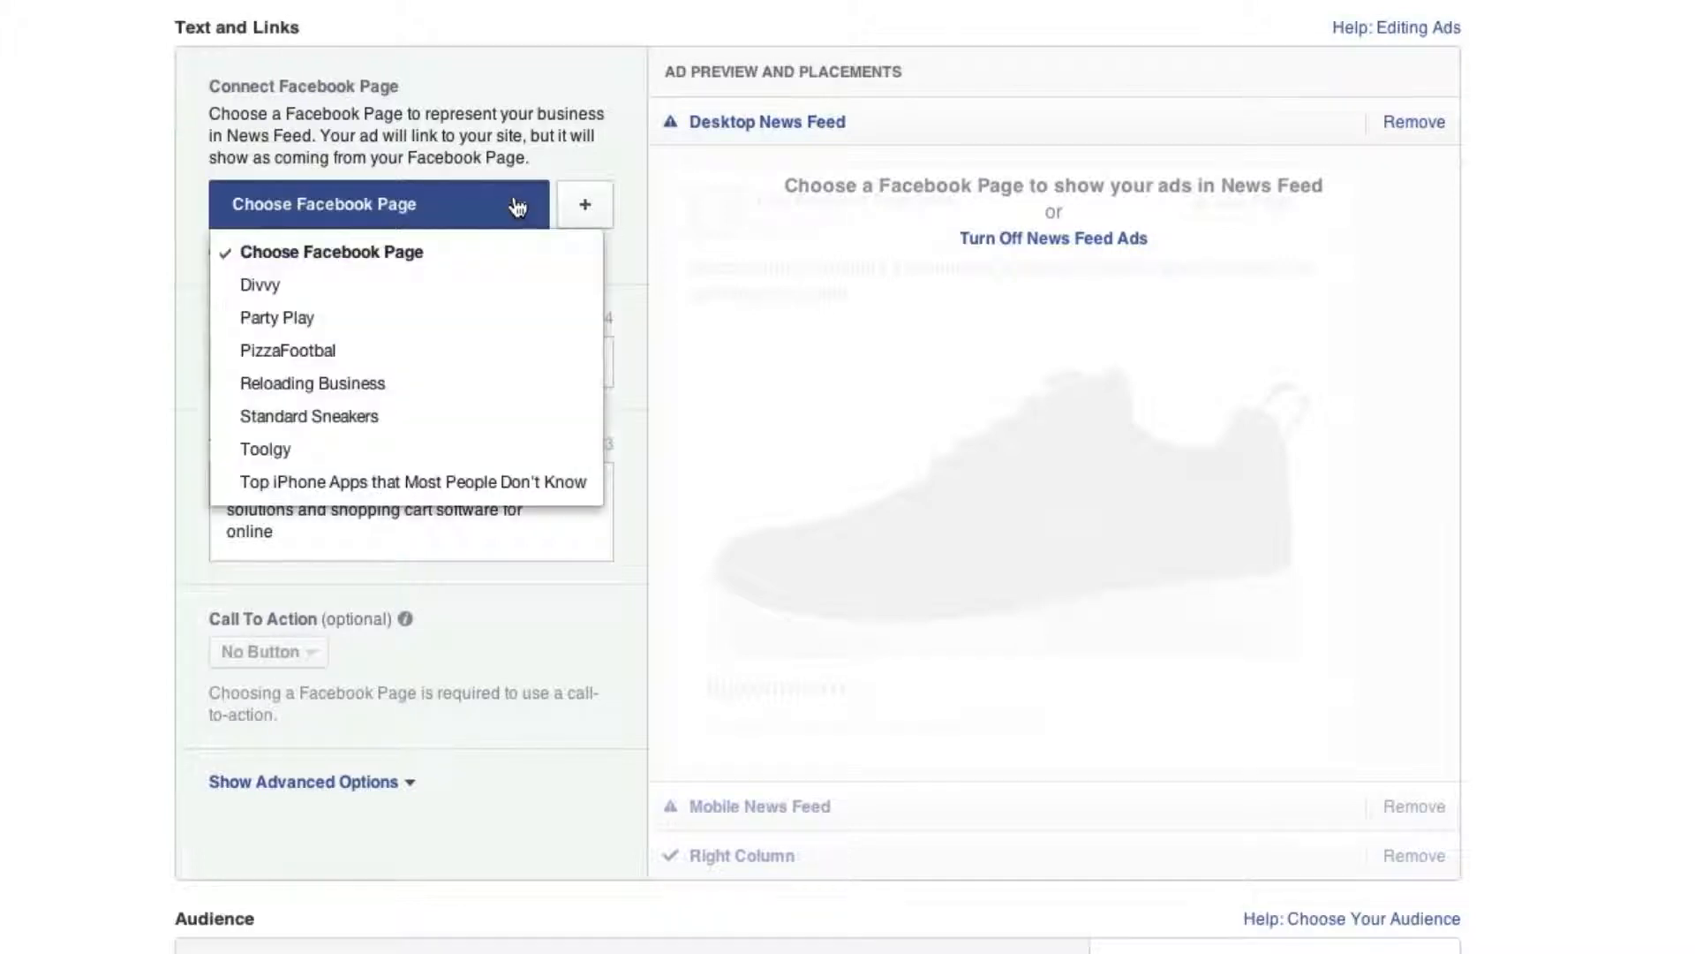
{"action": "left_click", "coordinate": [353, 415]}
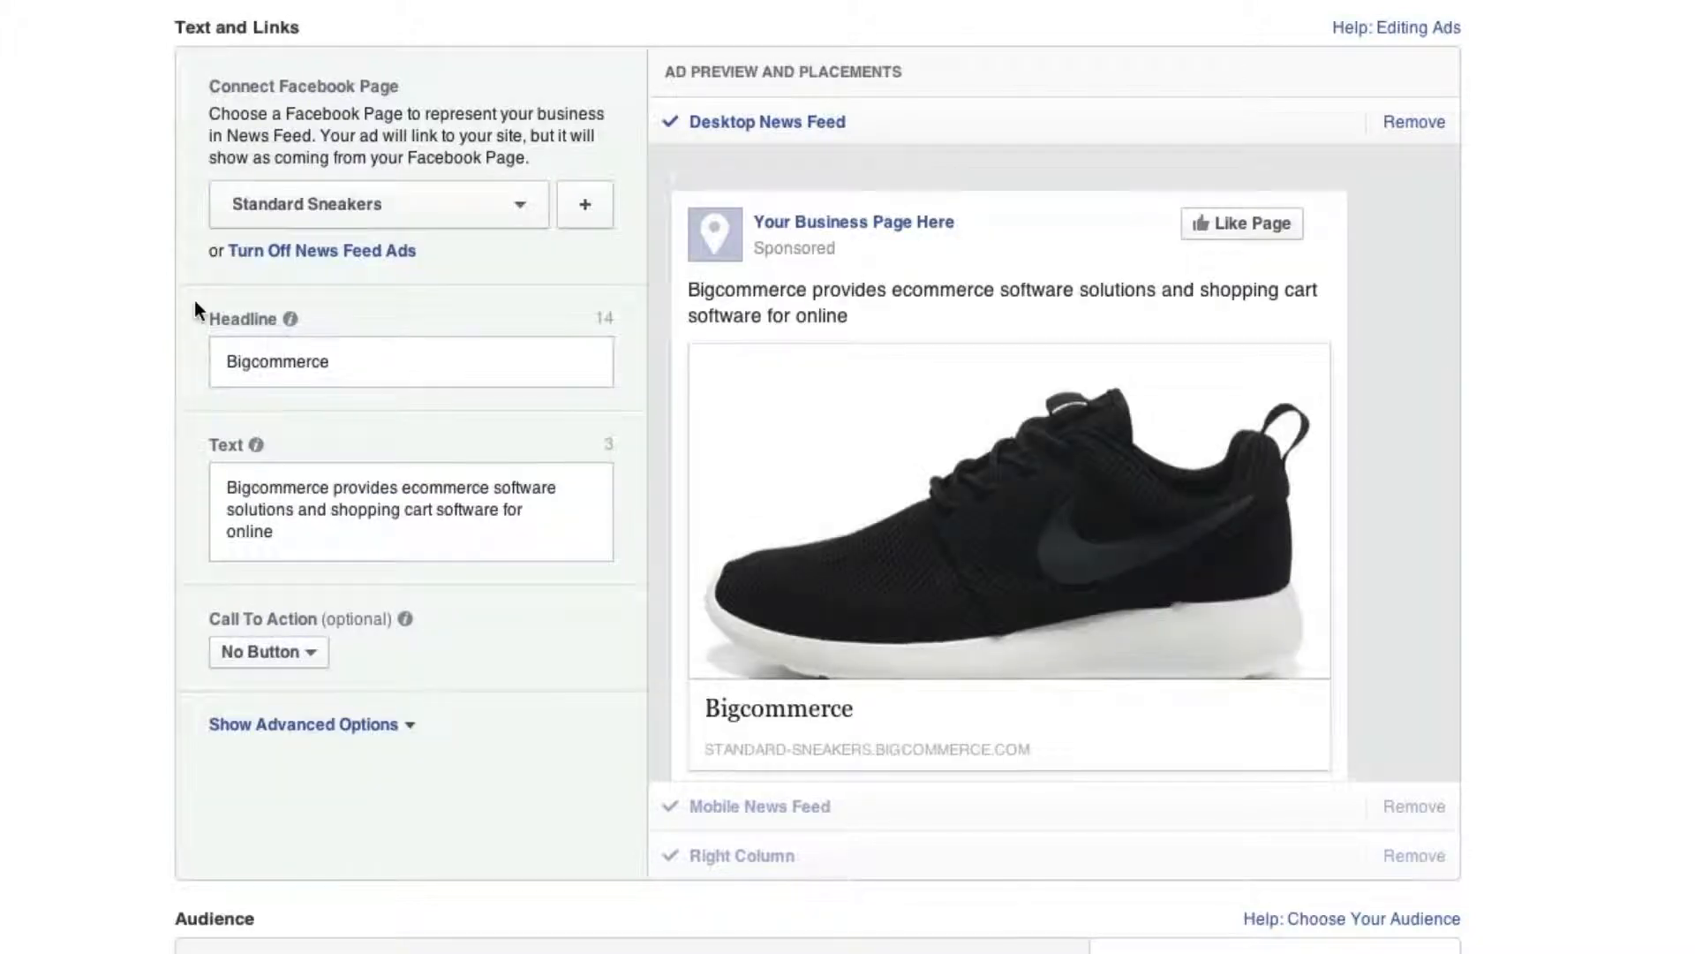
Step: Replace the ad headline with "Great selection of shoes"
{"action": "left_click", "coordinate": [278, 360]}
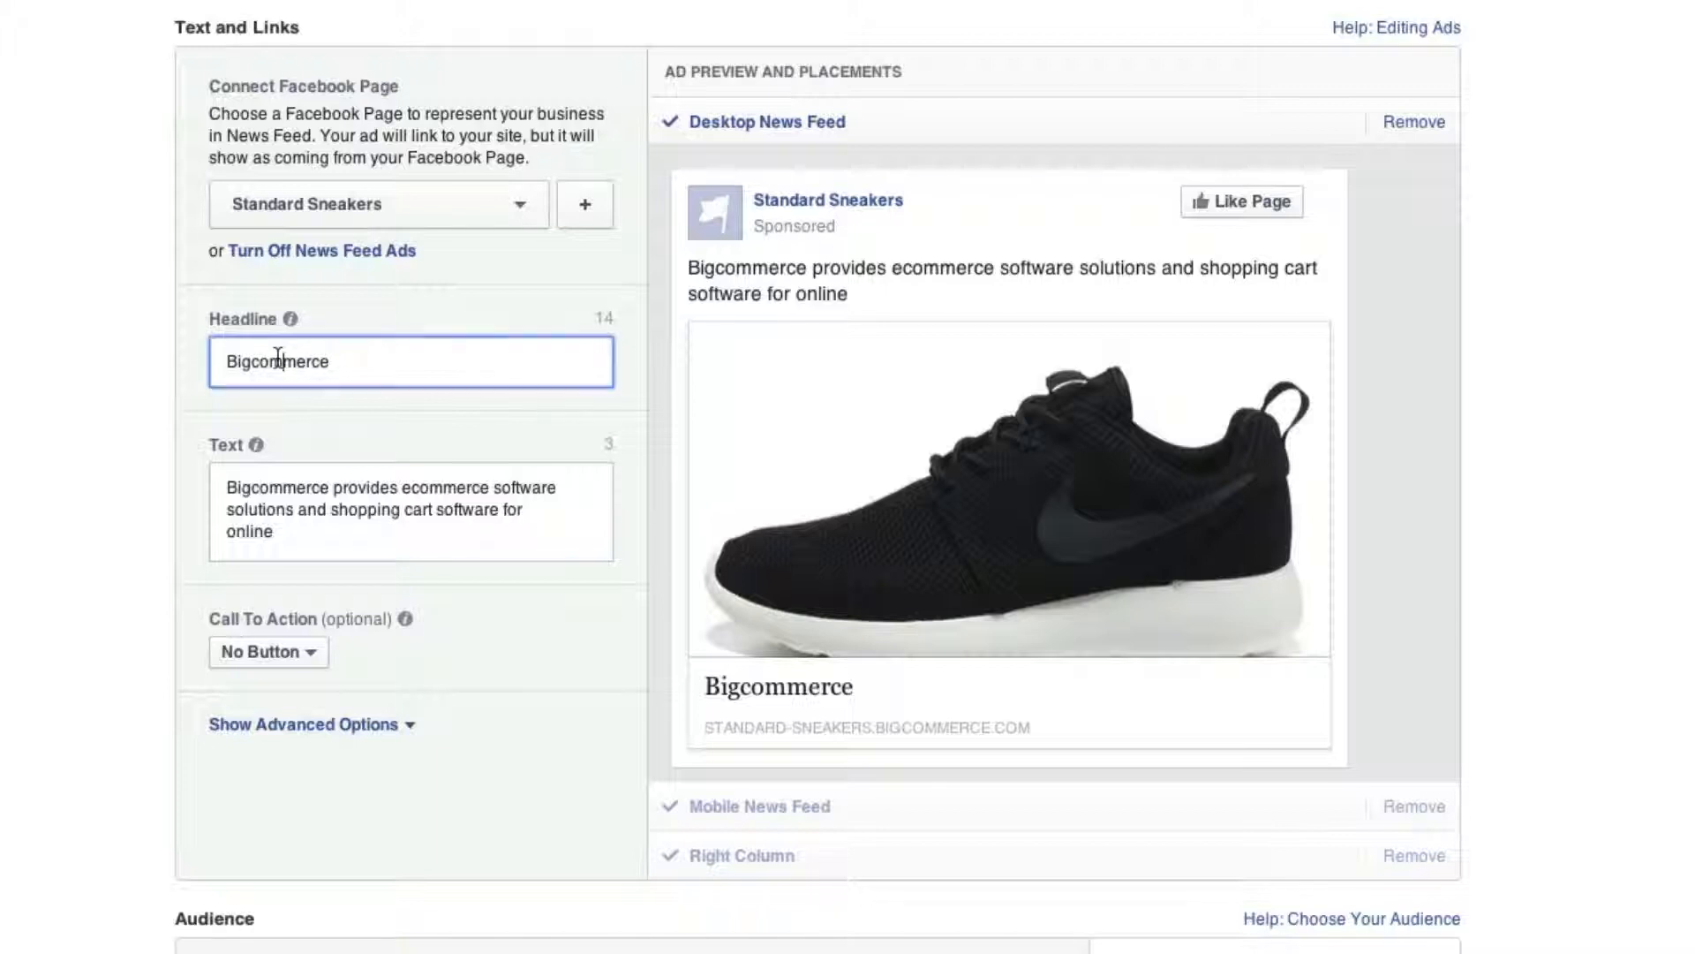
{"action": "double_click", "coordinate": [278, 360]}
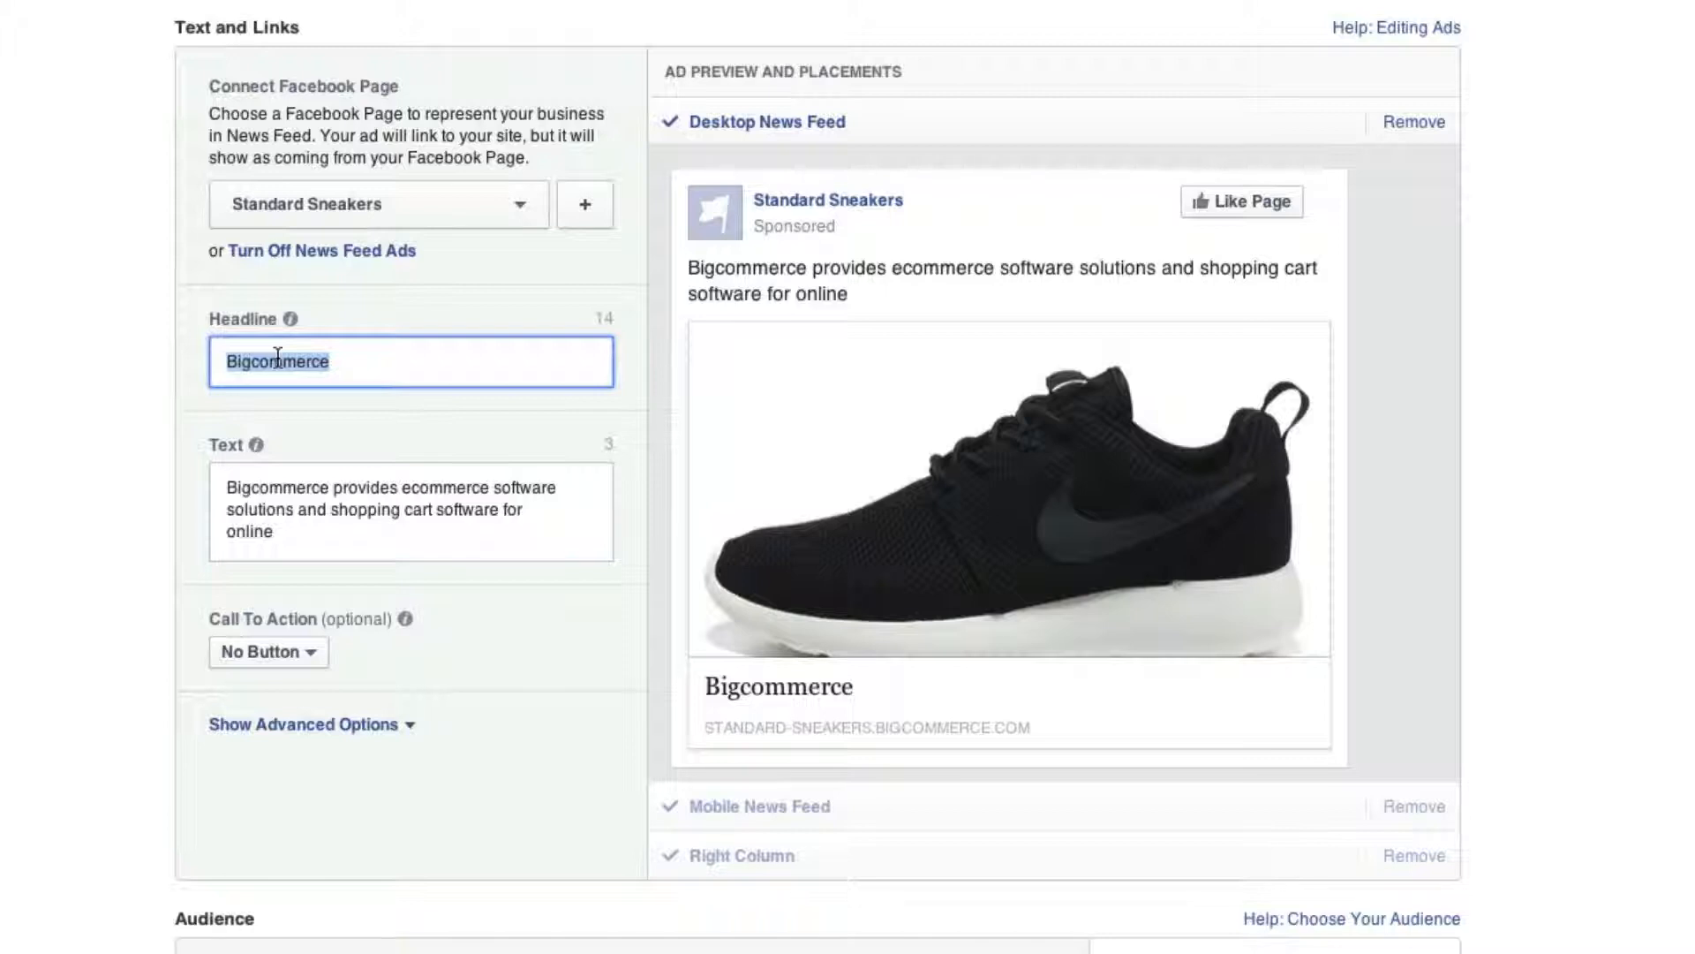
{"action": "type", "text": "Great selection of shoes"}
{"action": "left_click_drag", "start_coordinate": [424, 367], "coordinate": [218, 365]}
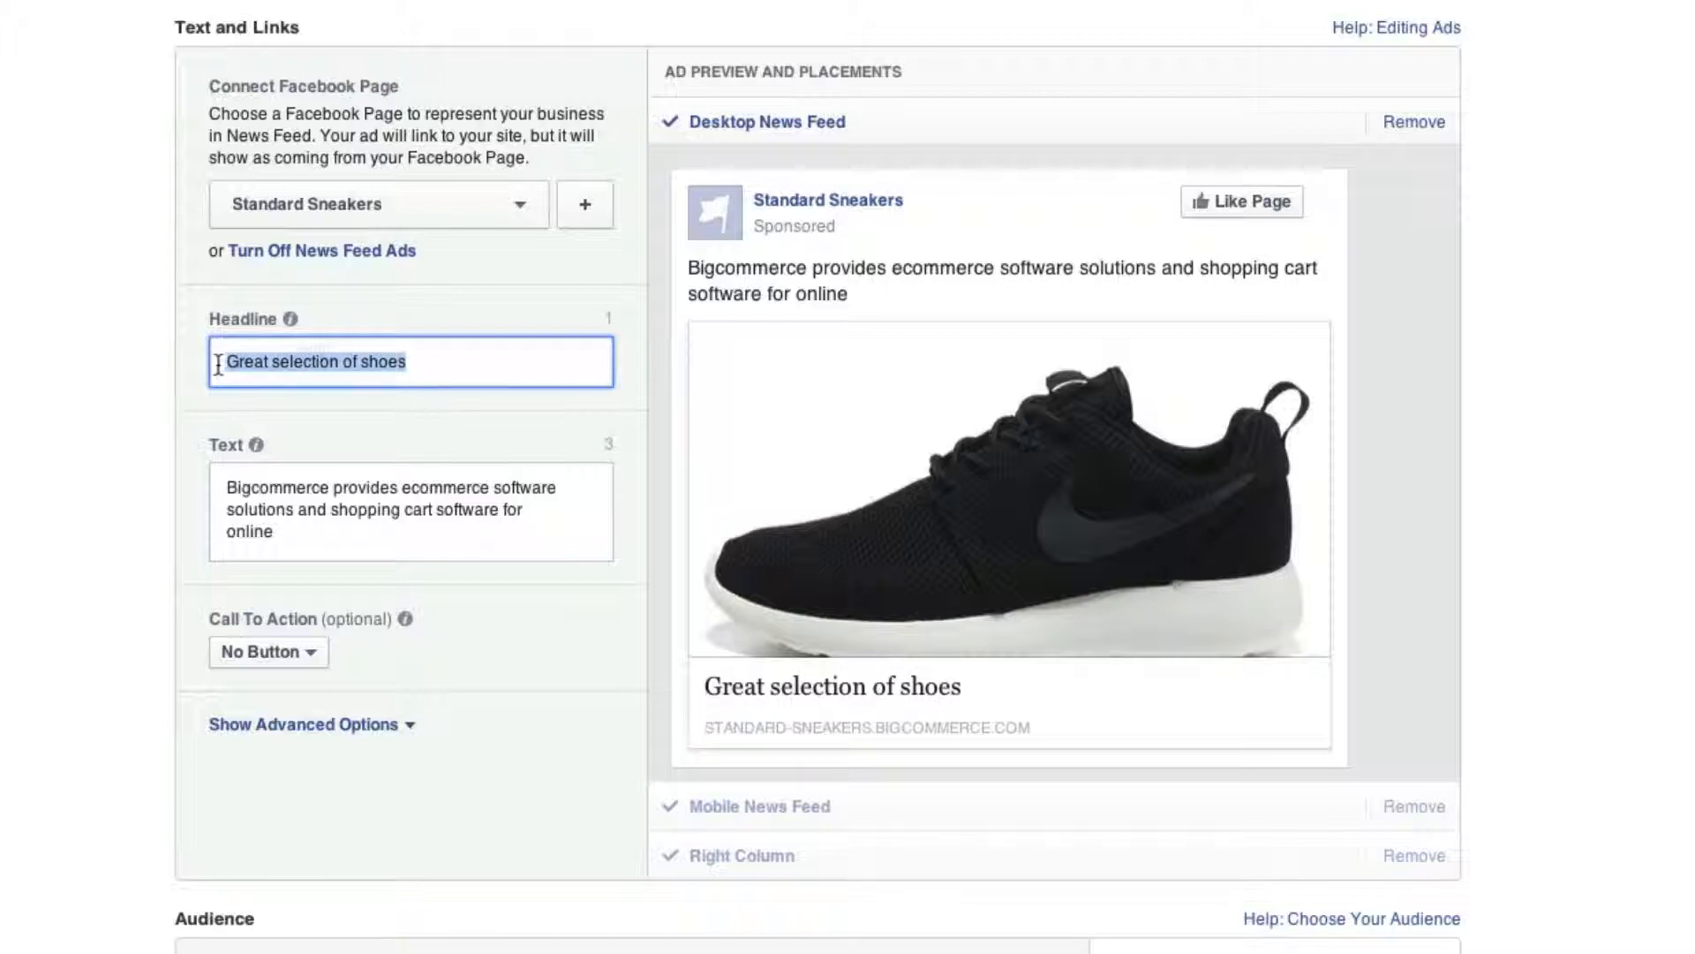
{"action": "left_click", "coordinate": [339, 362]}
{"action": "double_click", "coordinate": [462, 361]}
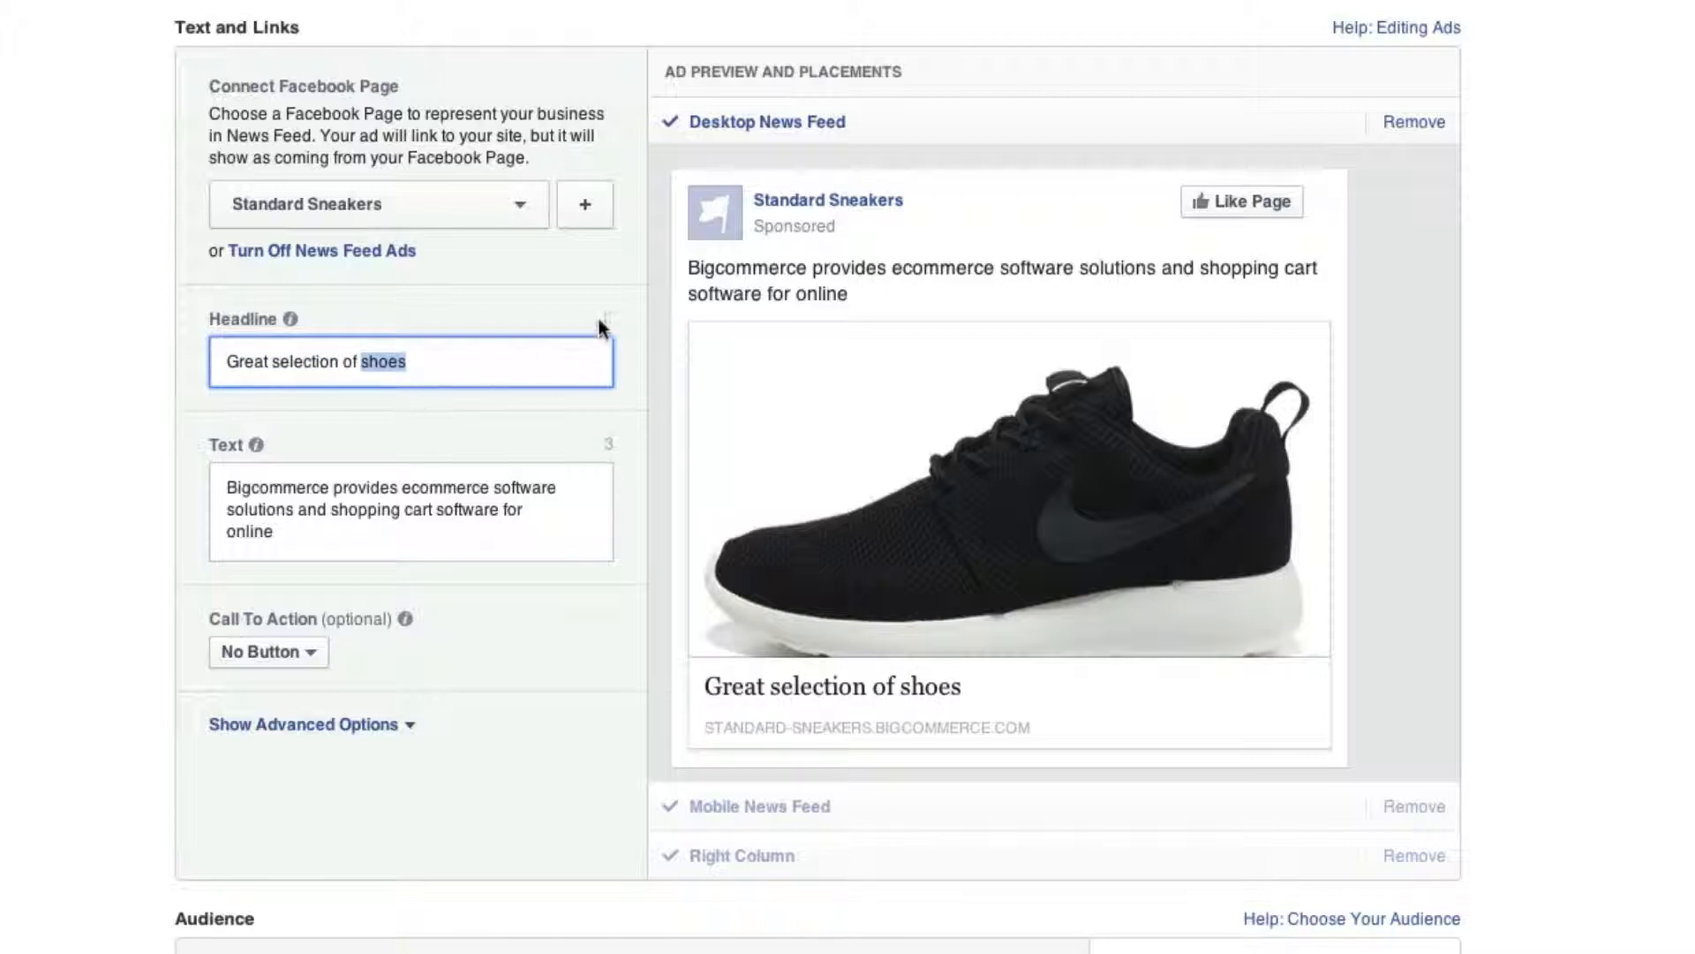
{"action": "left_click", "coordinate": [421, 366]}
Step: Replace the ad's body text with "50% OFF all running shoes this weekend!"
{"action": "double_click", "coordinate": [351, 510]}
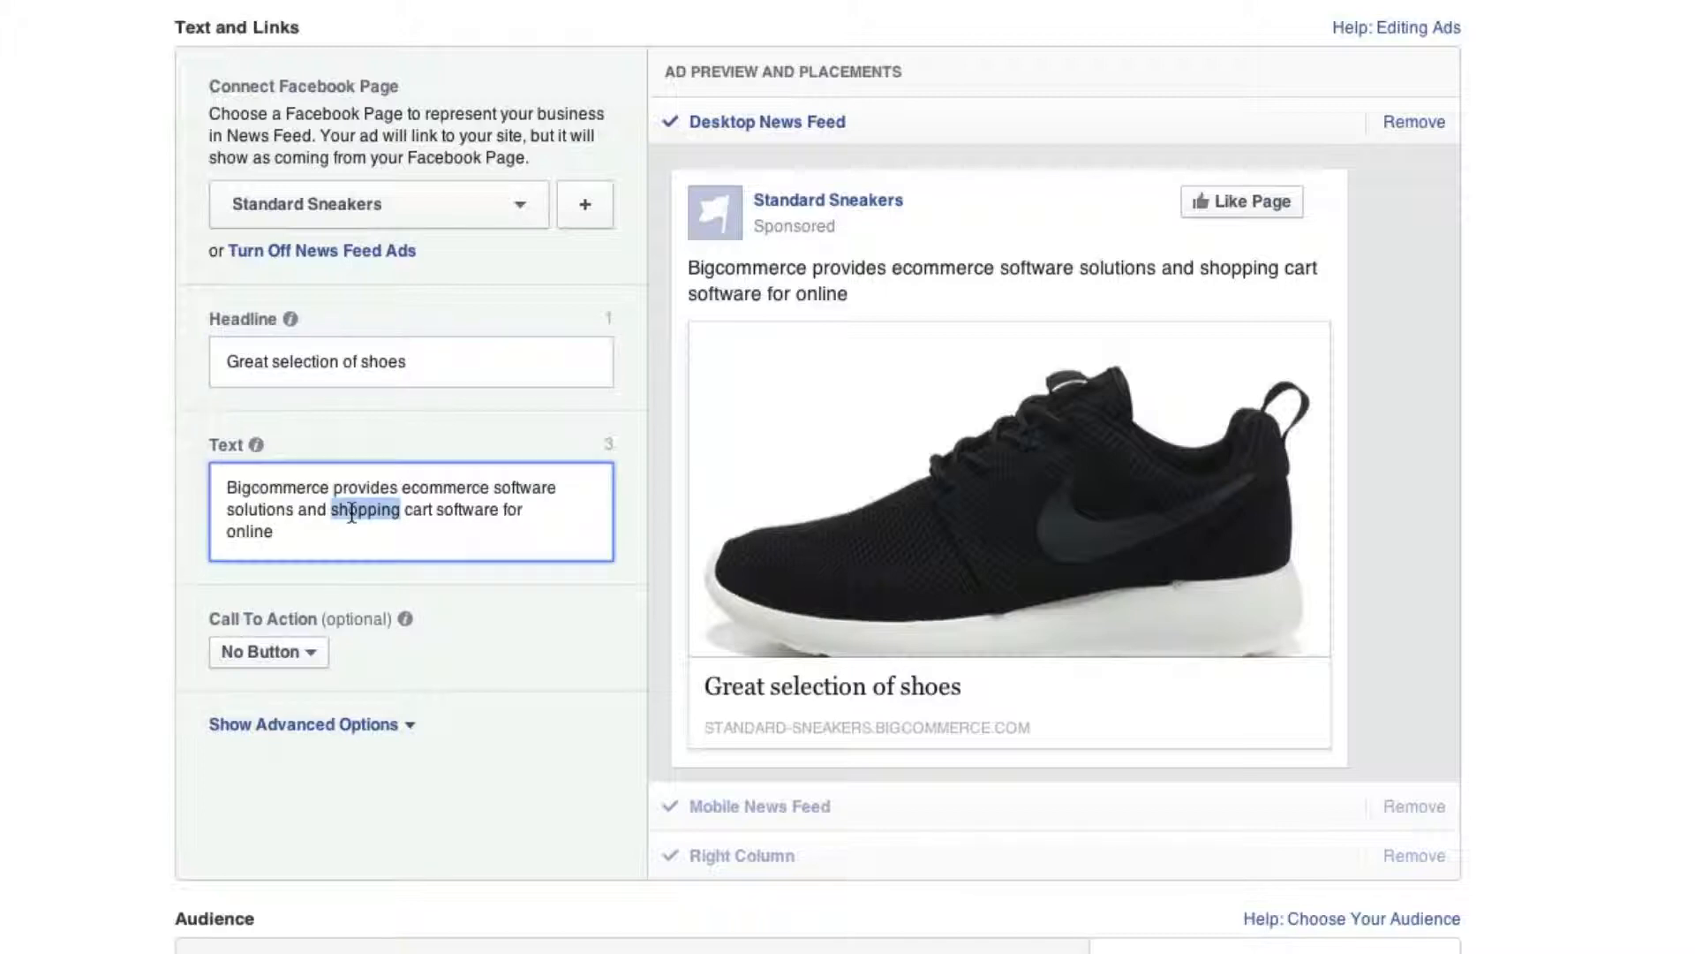
{"action": "left_click", "coordinate": [276, 524]}
{"action": "key", "text": "ctrl+a"}
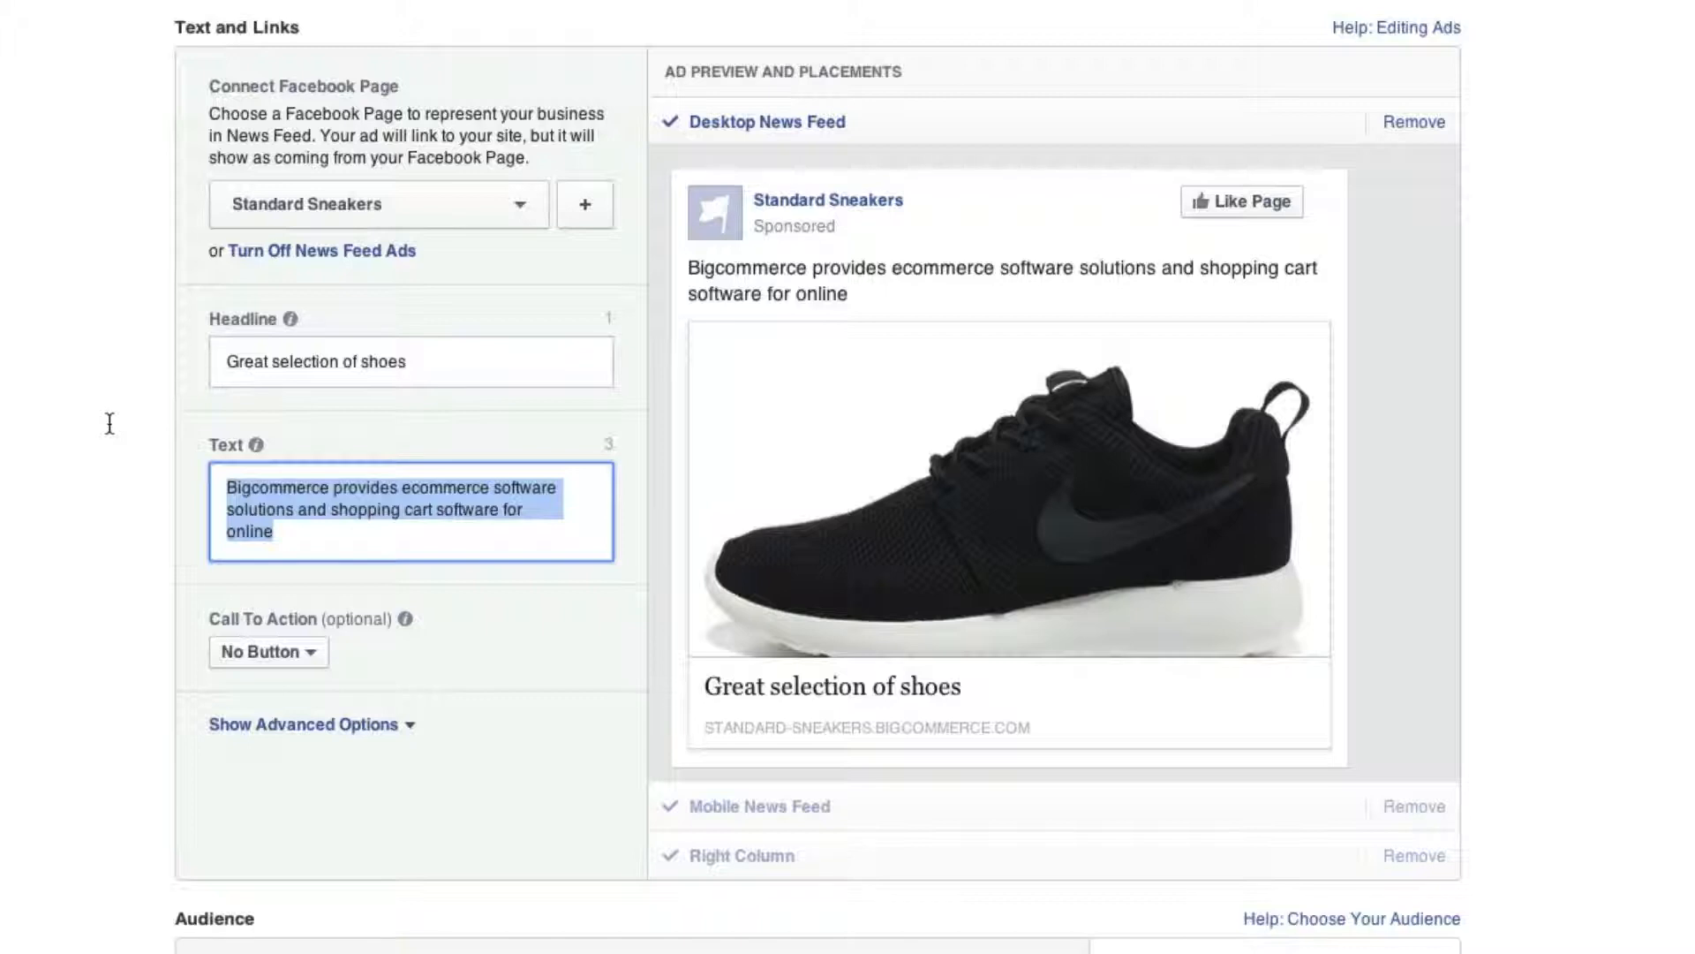
{"action": "type", "text": "50% OFF all running shoes this weekend!"}
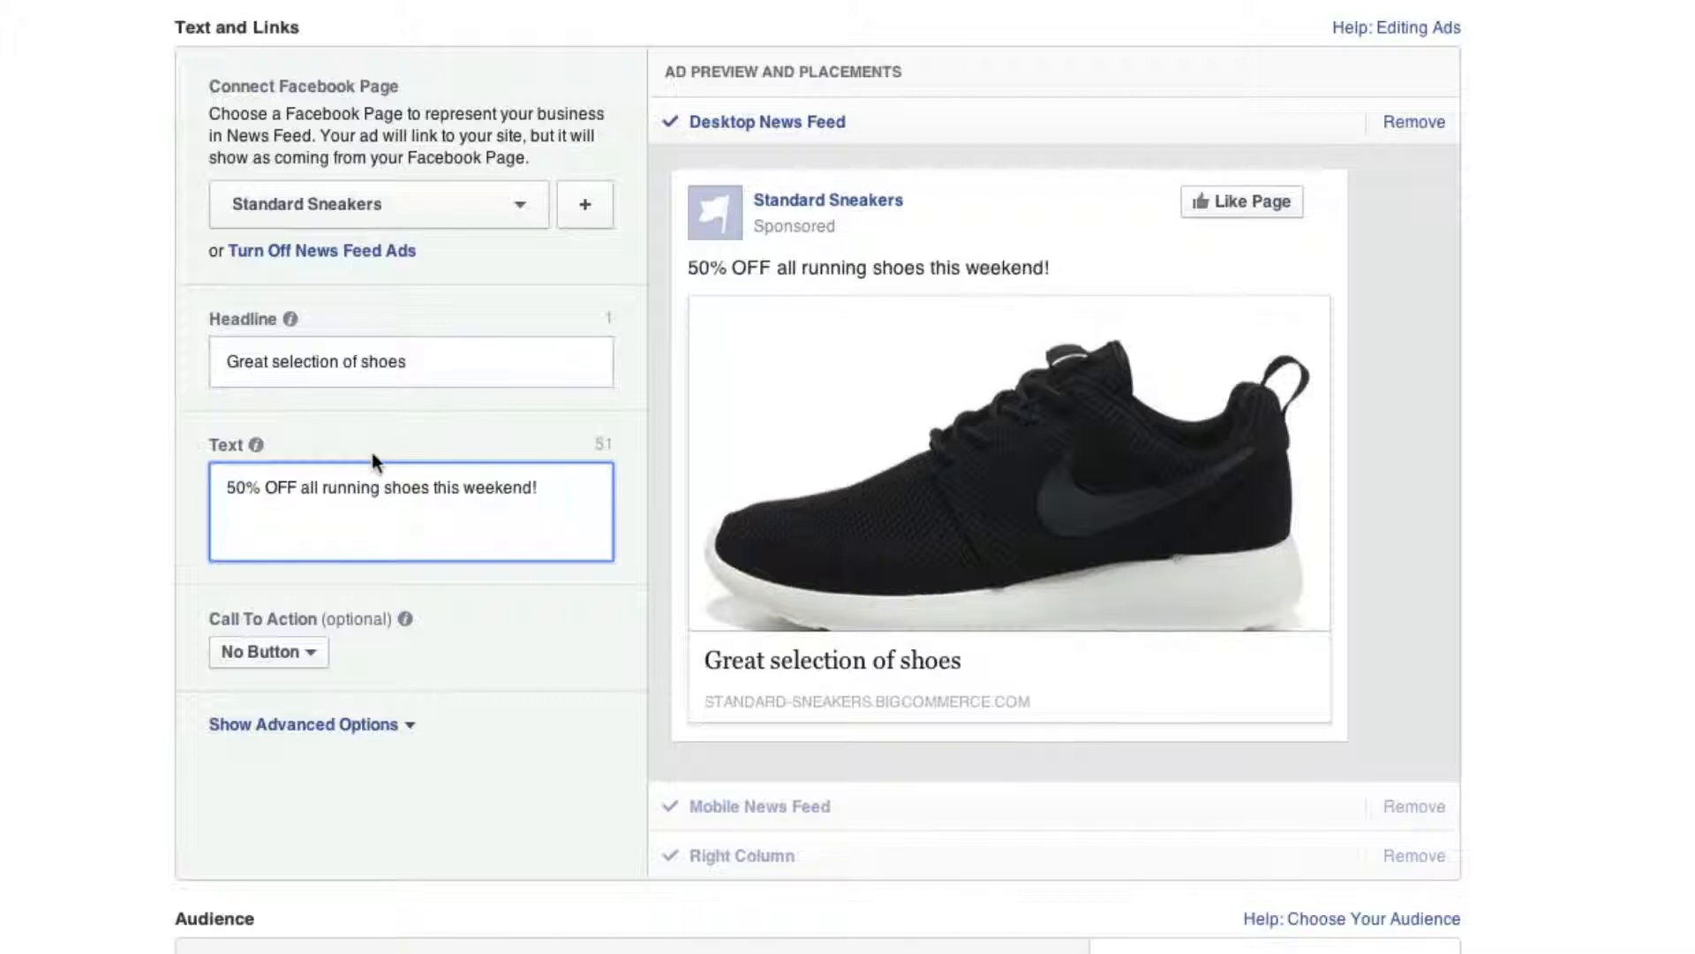
Step: Insert the word "sale" after "50% OFF" in the ad's body text
{"action": "left_click_drag", "start_coordinate": [246, 489], "coordinate": [422, 489]}
{"action": "left_click", "coordinate": [473, 490]}
{"action": "type", "text": "sale"}
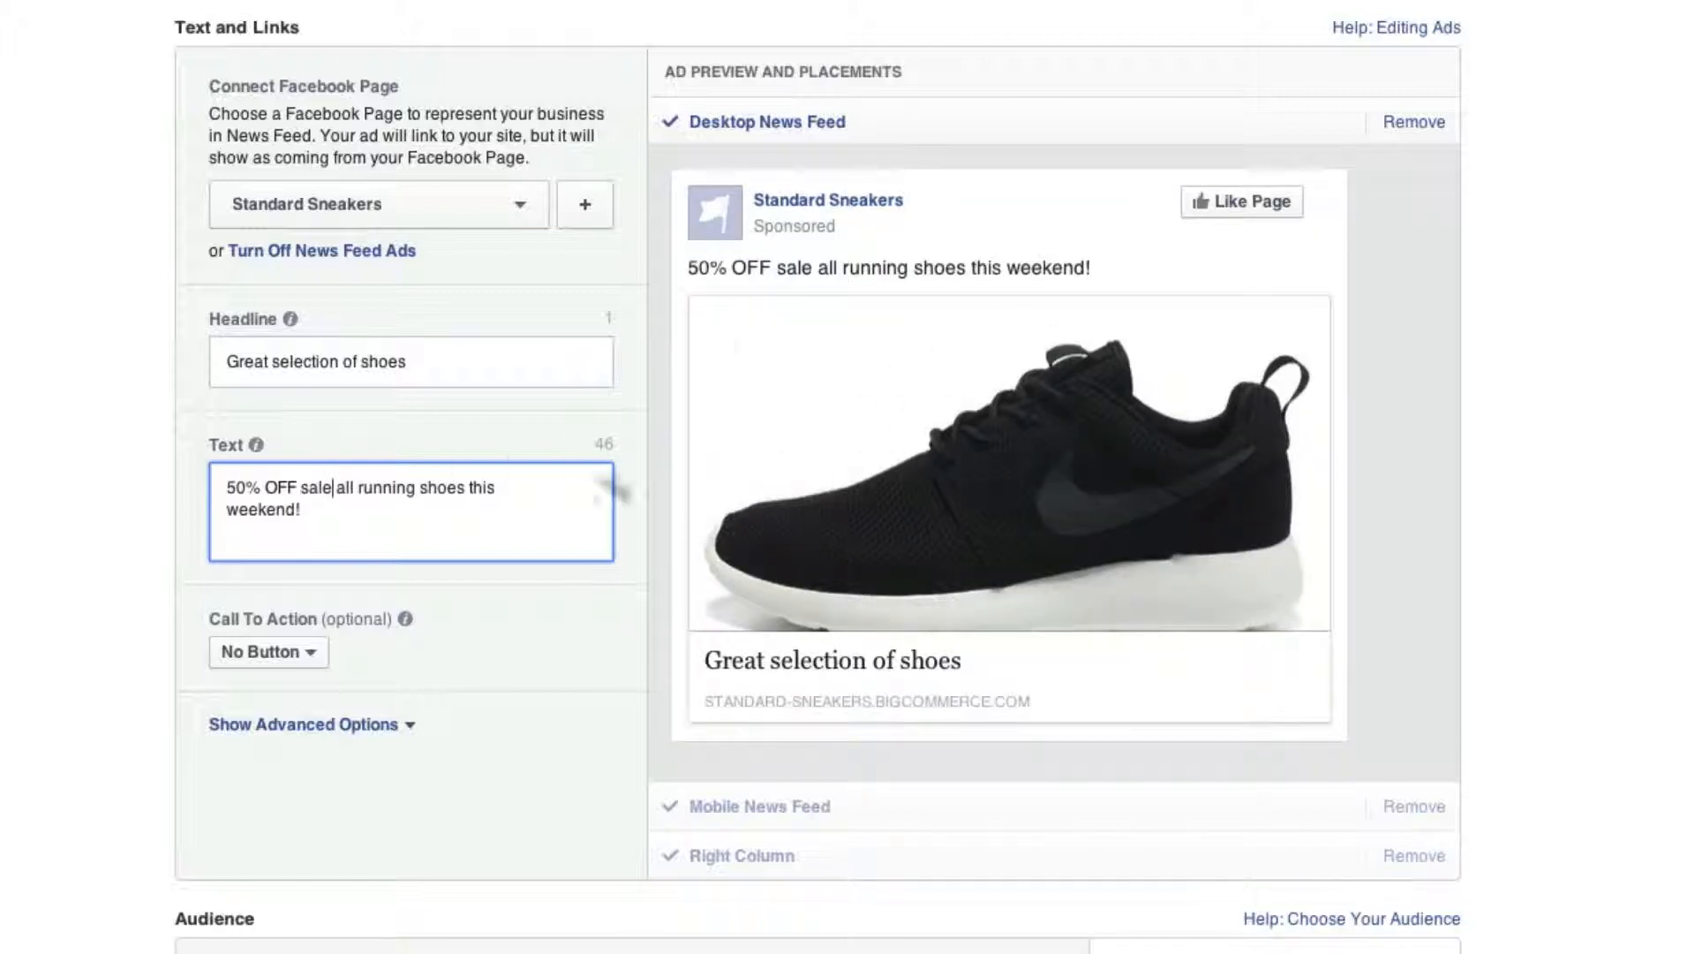
{"action": "double_click", "coordinate": [372, 491]}
{"action": "left_click", "coordinate": [464, 499]}
Step: Set the ad's call to action to Shop Now
{"action": "scroll", "coordinate": [365, 493], "scroll_direction": "down", "scroll_amount": 1}
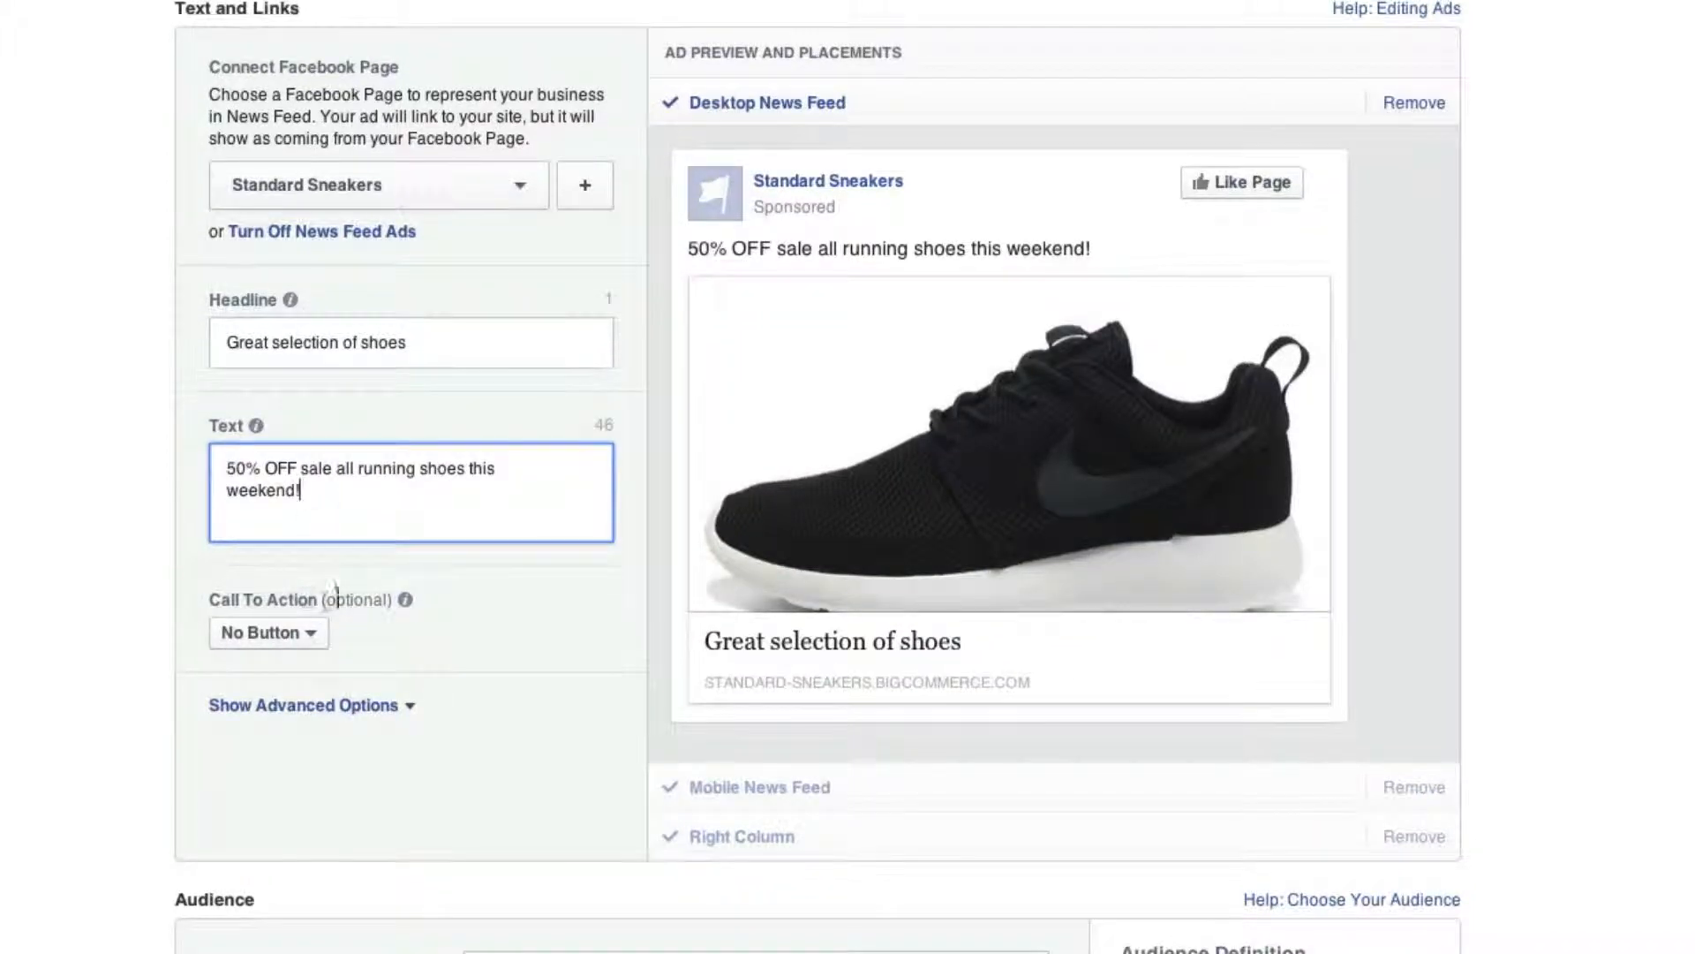
{"action": "left_click", "coordinate": [268, 636]}
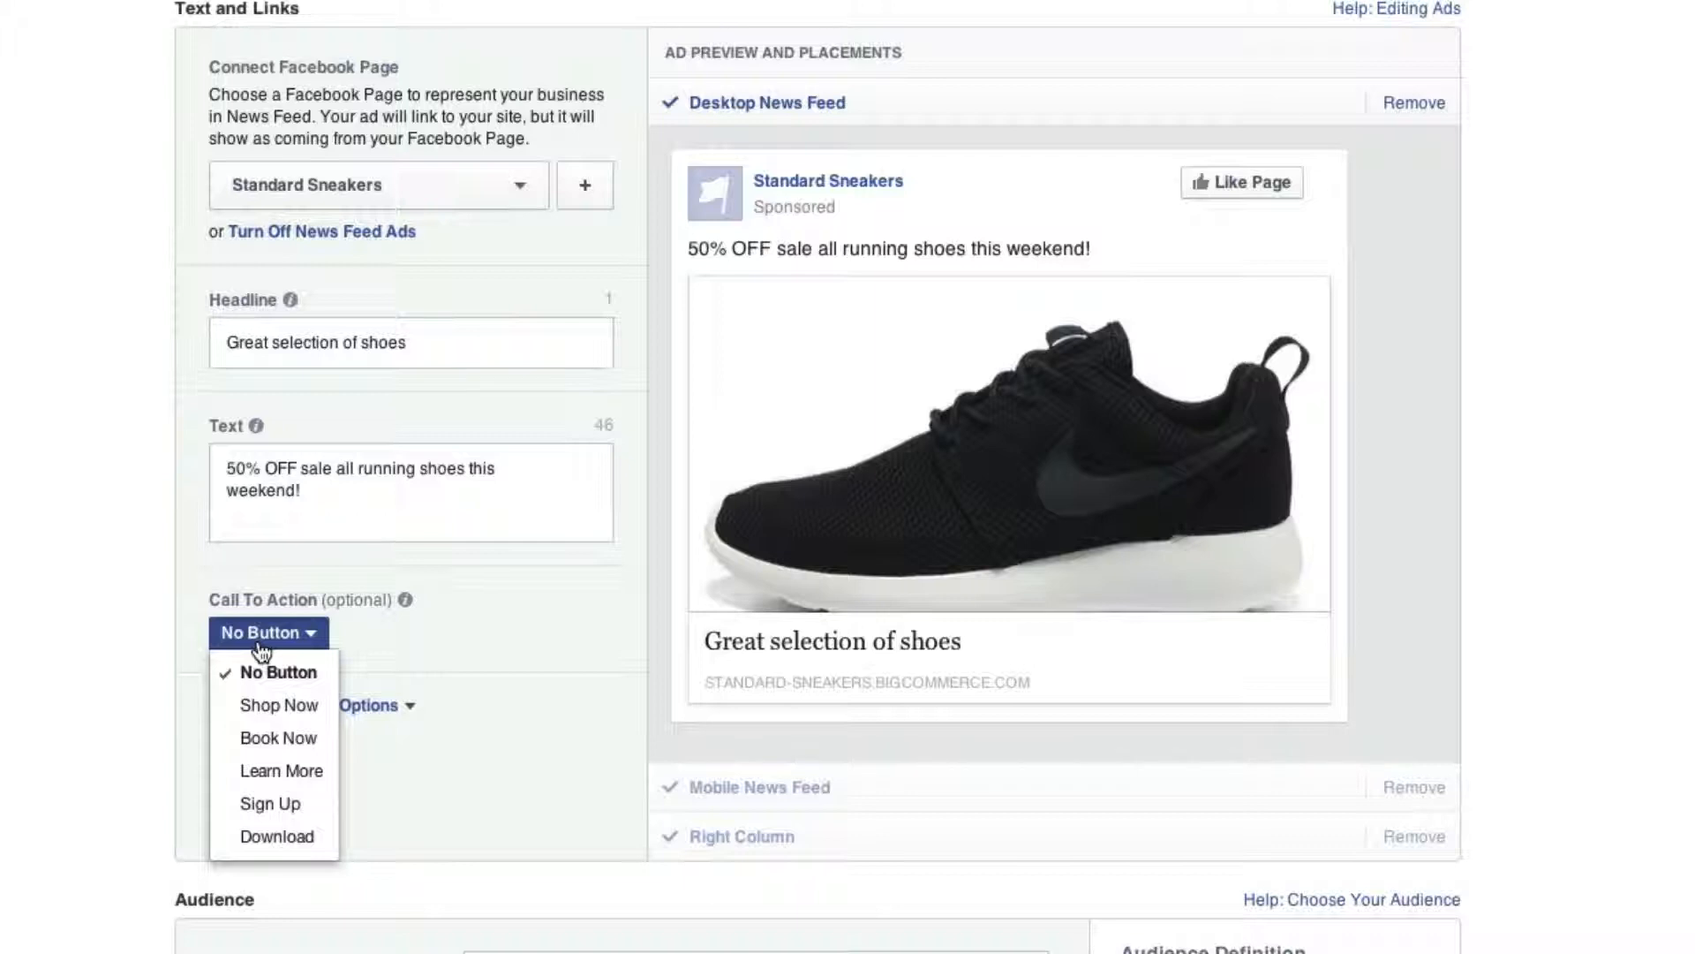
{"action": "left_click", "coordinate": [278, 704]}
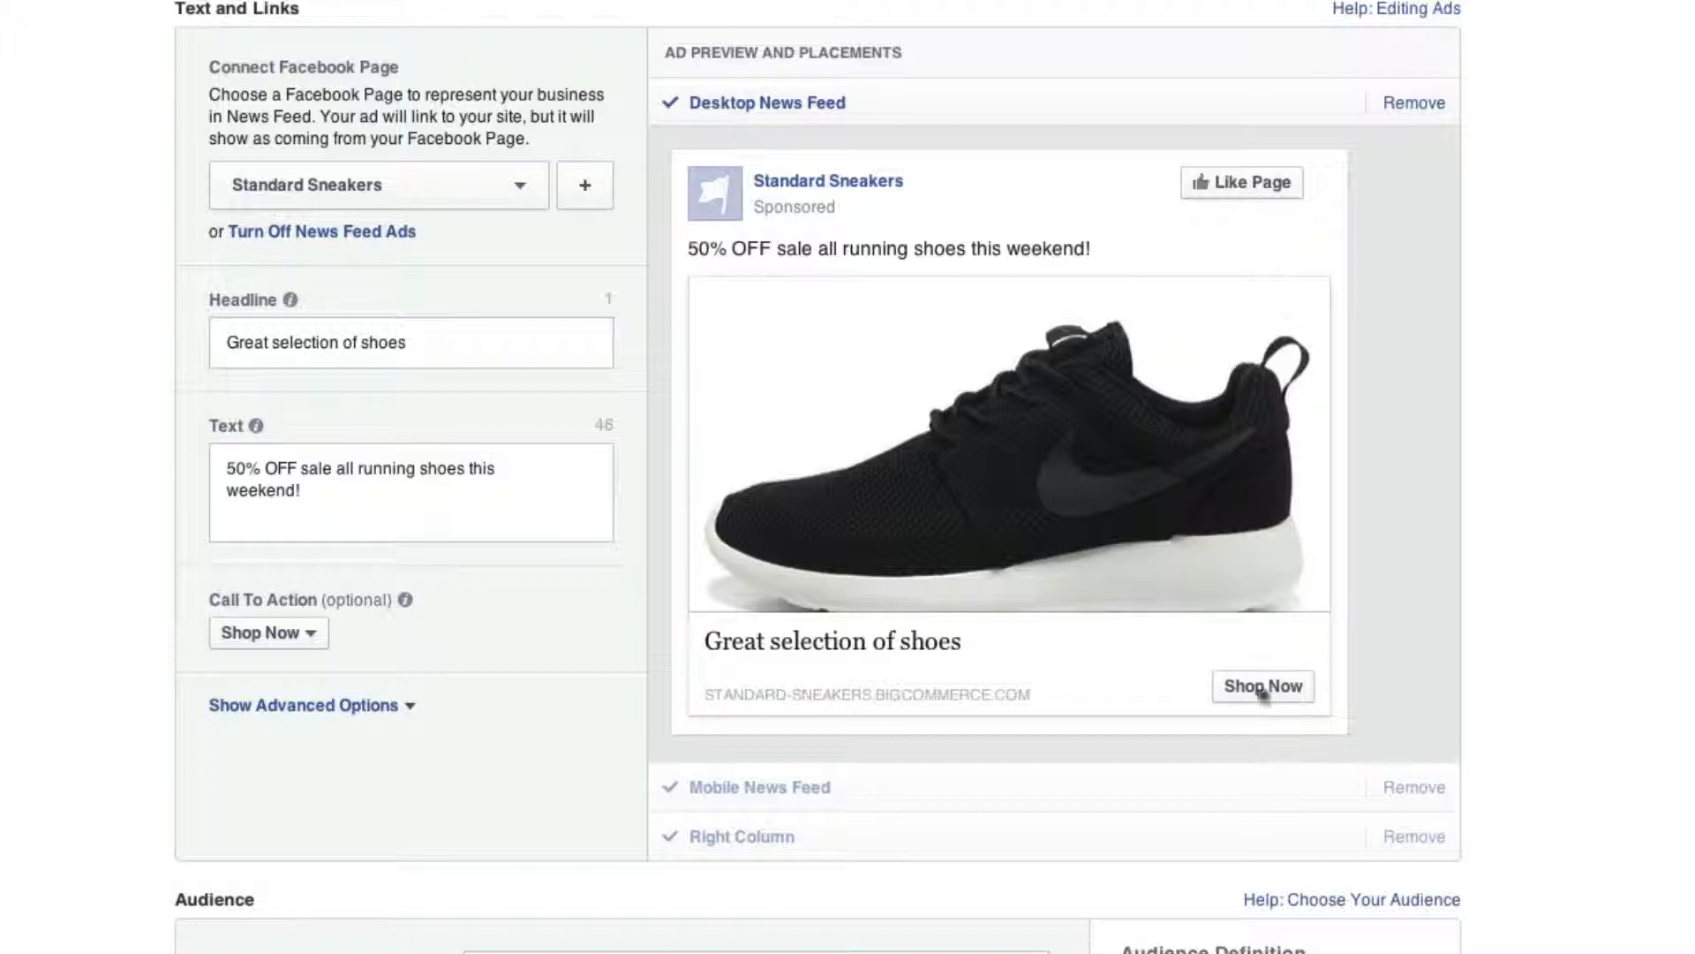
{"action": "left_click", "coordinate": [263, 633]}
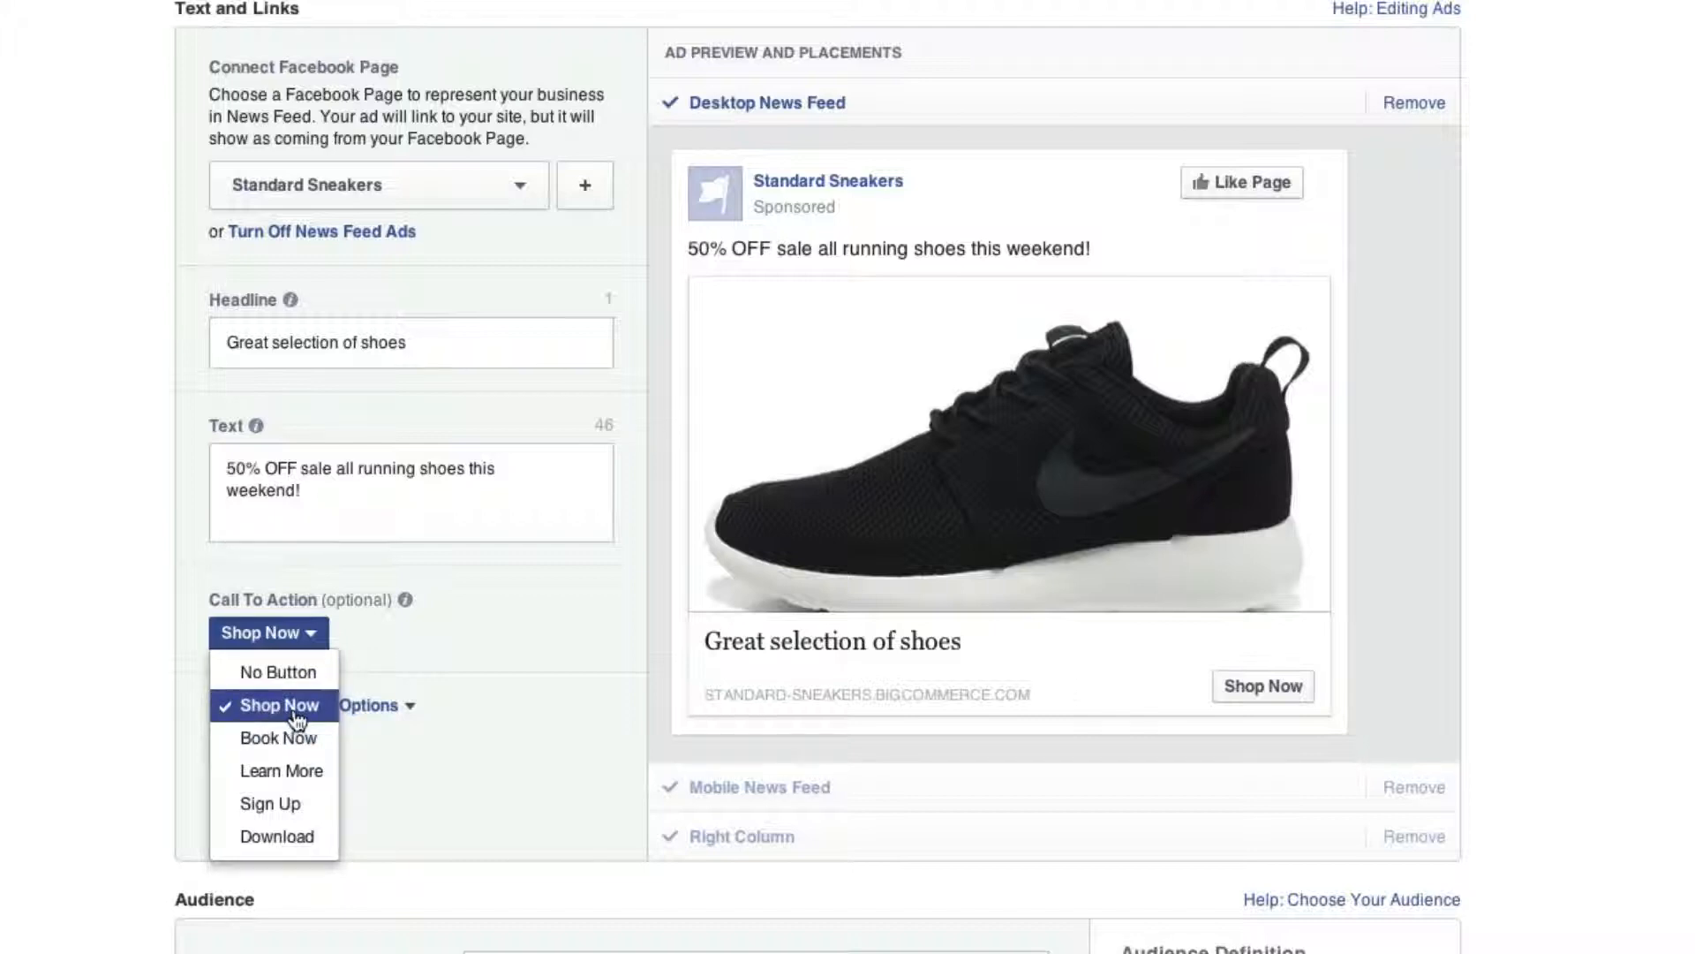
{"action": "left_click", "coordinate": [254, 707]}
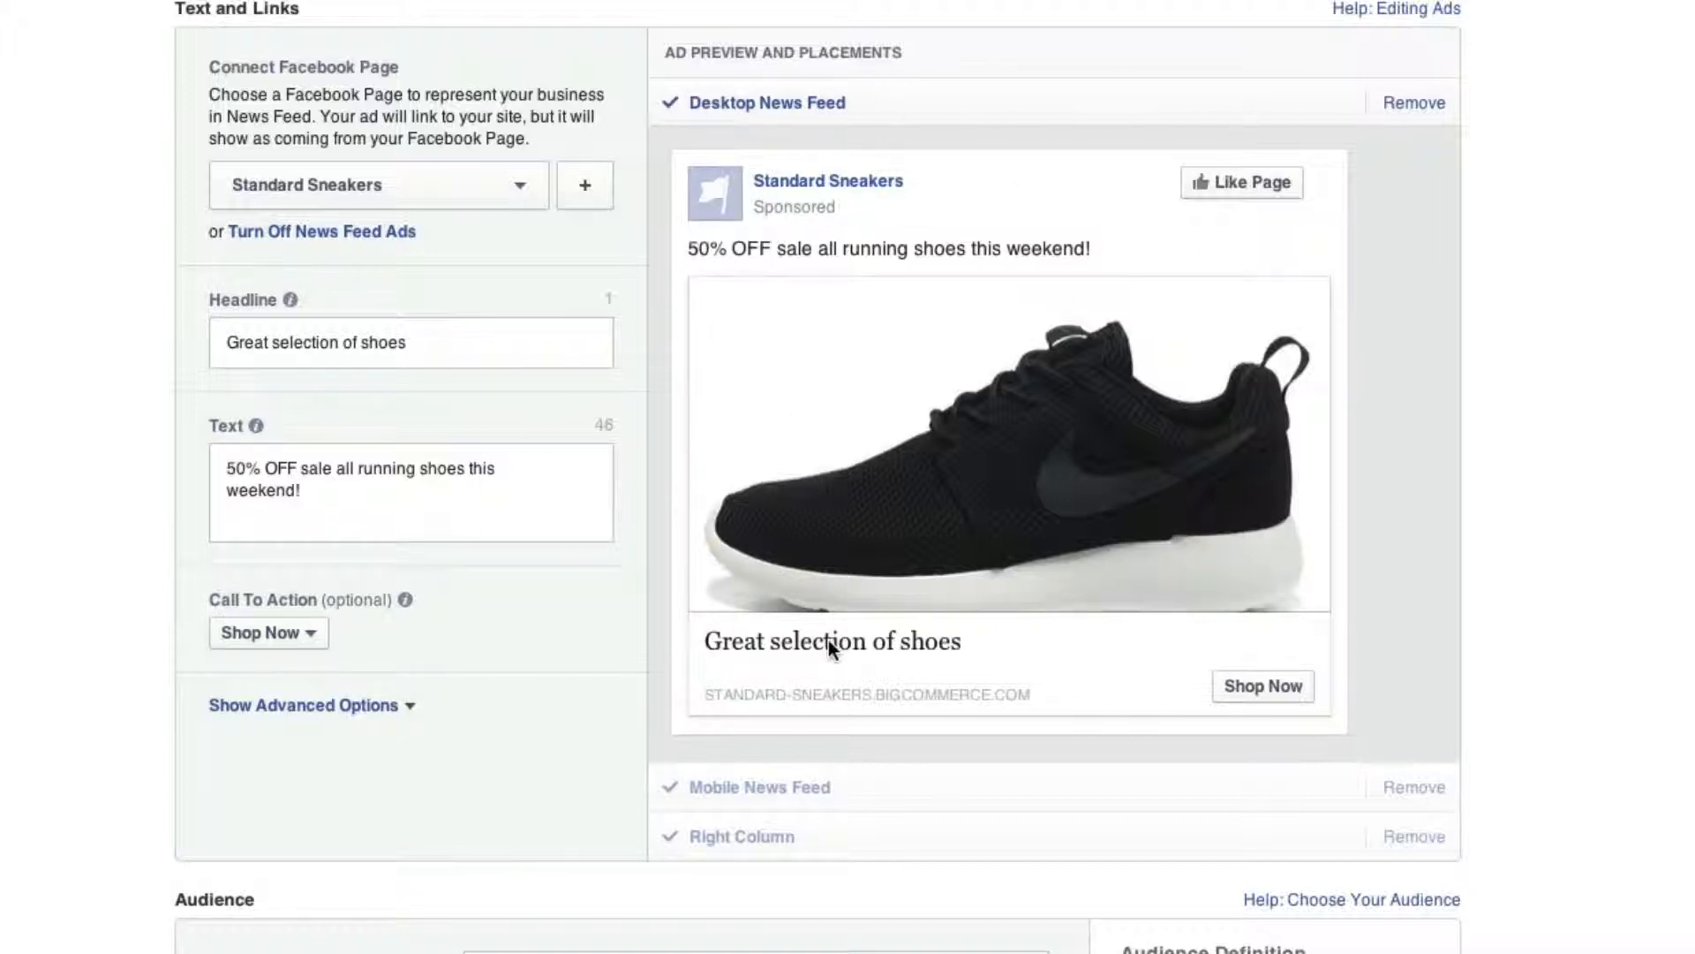
Step: Preview the ad in the Mobile News Feed and Right Column placements, then return to the Desktop News Feed preview
{"action": "left_click", "coordinate": [777, 788]}
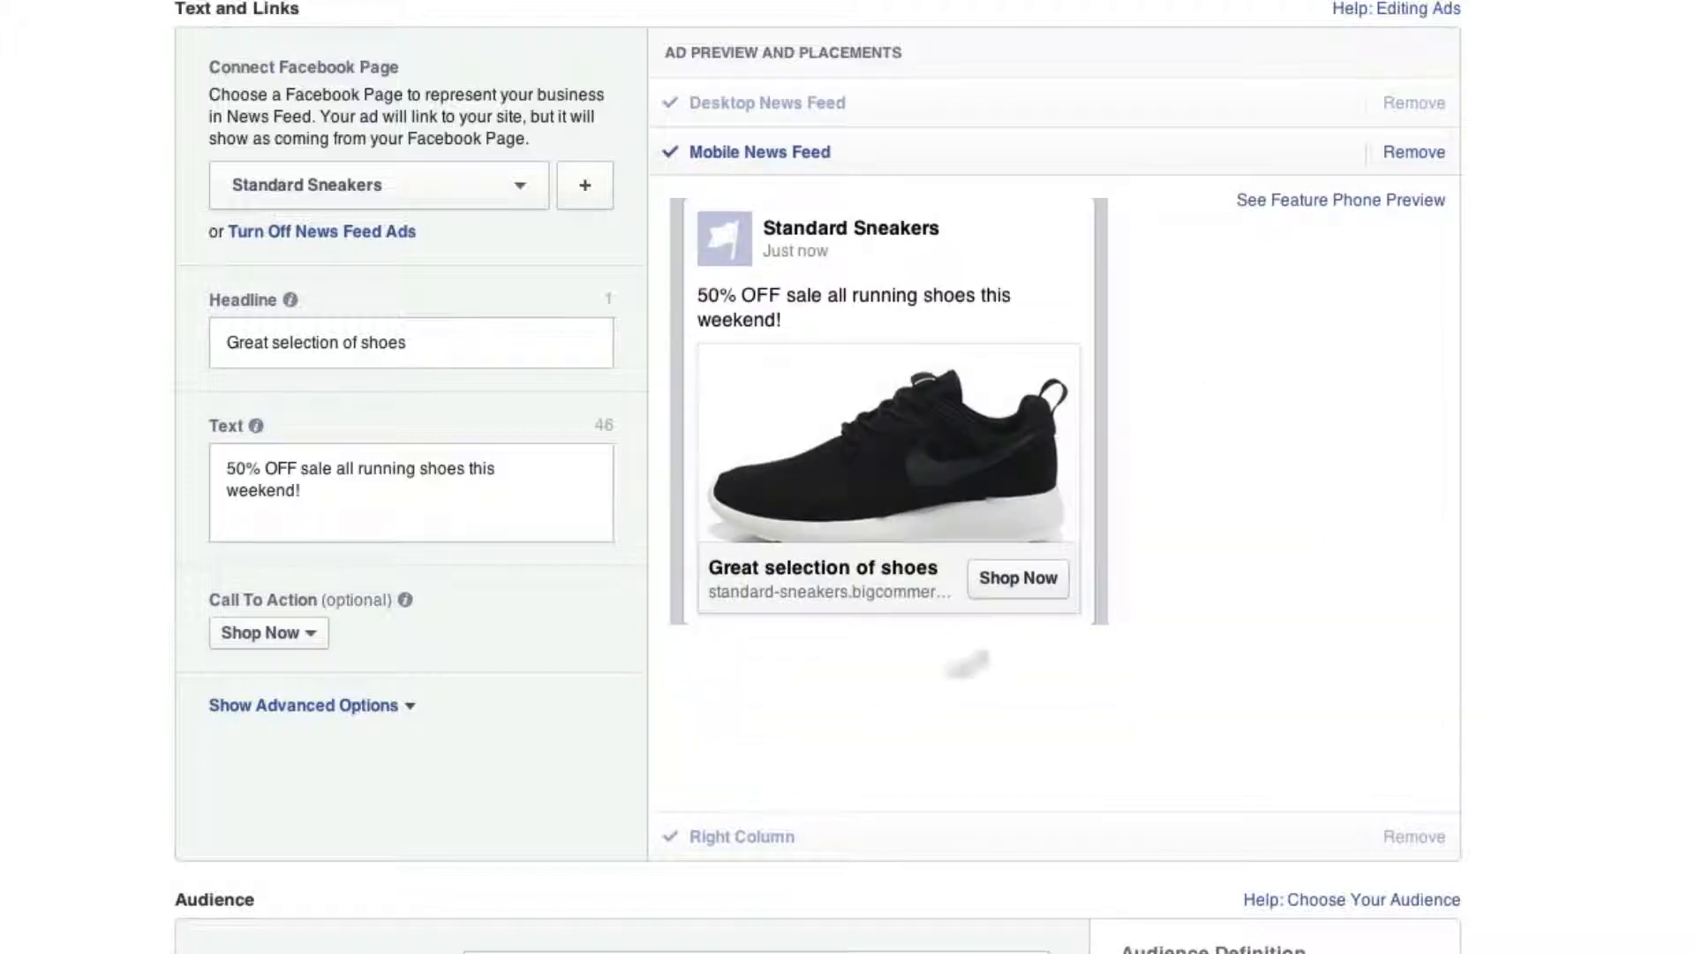
{"action": "left_click", "coordinate": [746, 843]}
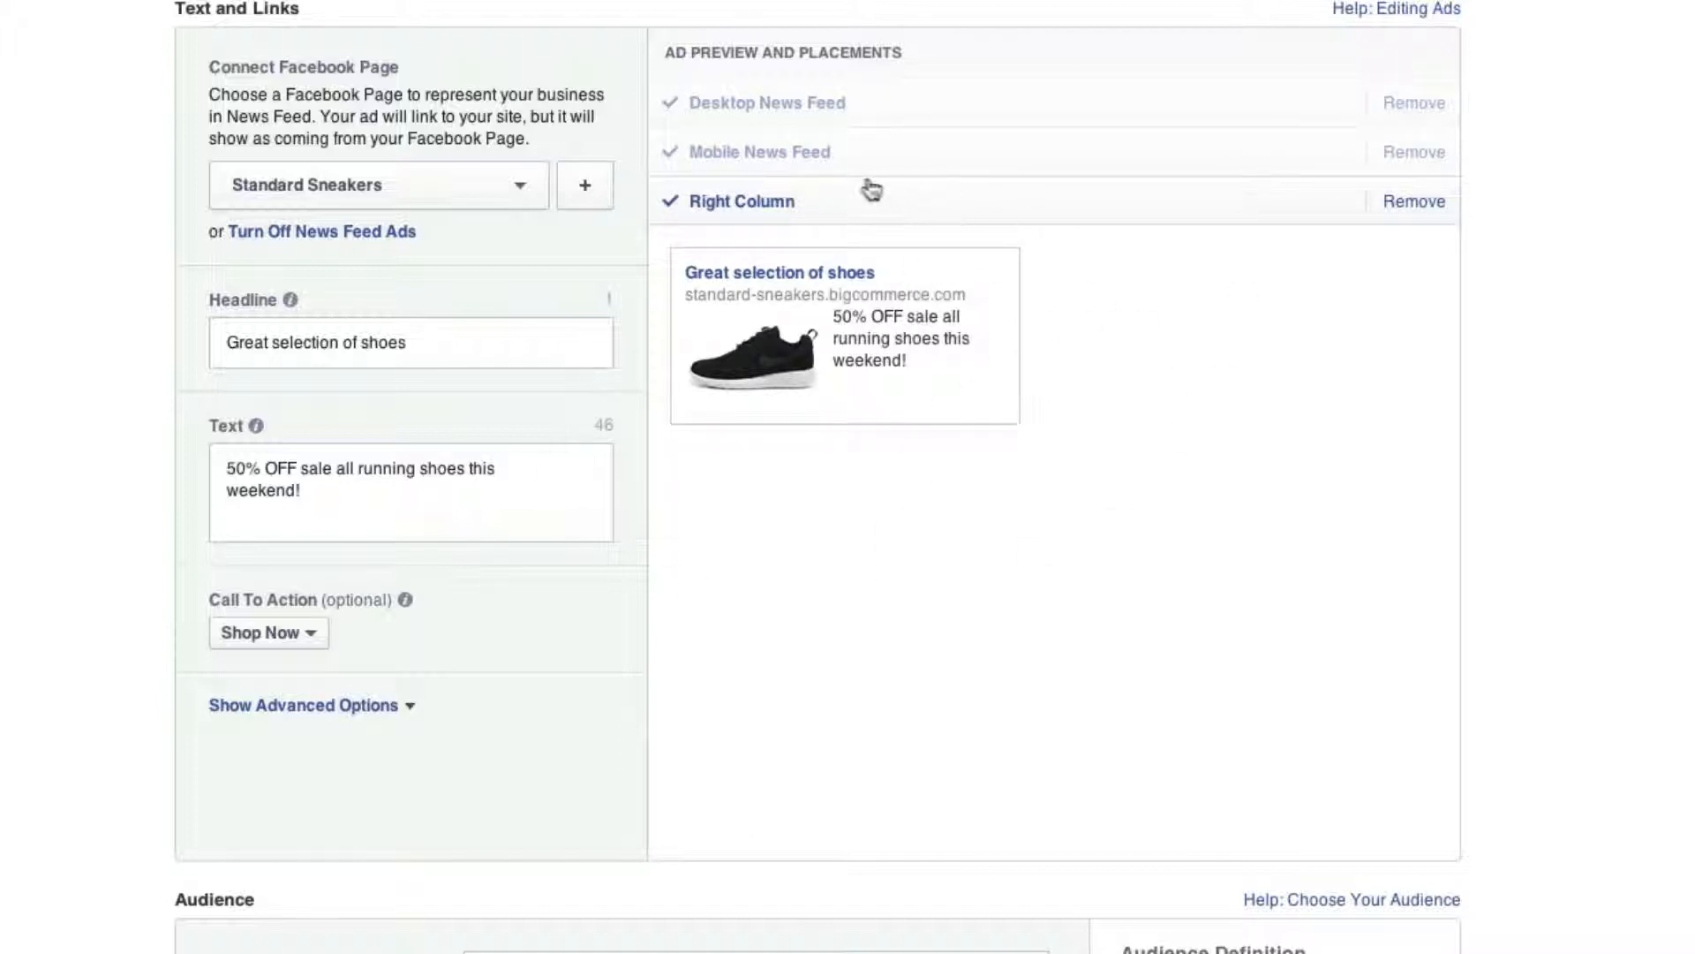
{"action": "left_click", "coordinate": [811, 152]}
{"action": "left_click", "coordinate": [810, 103]}
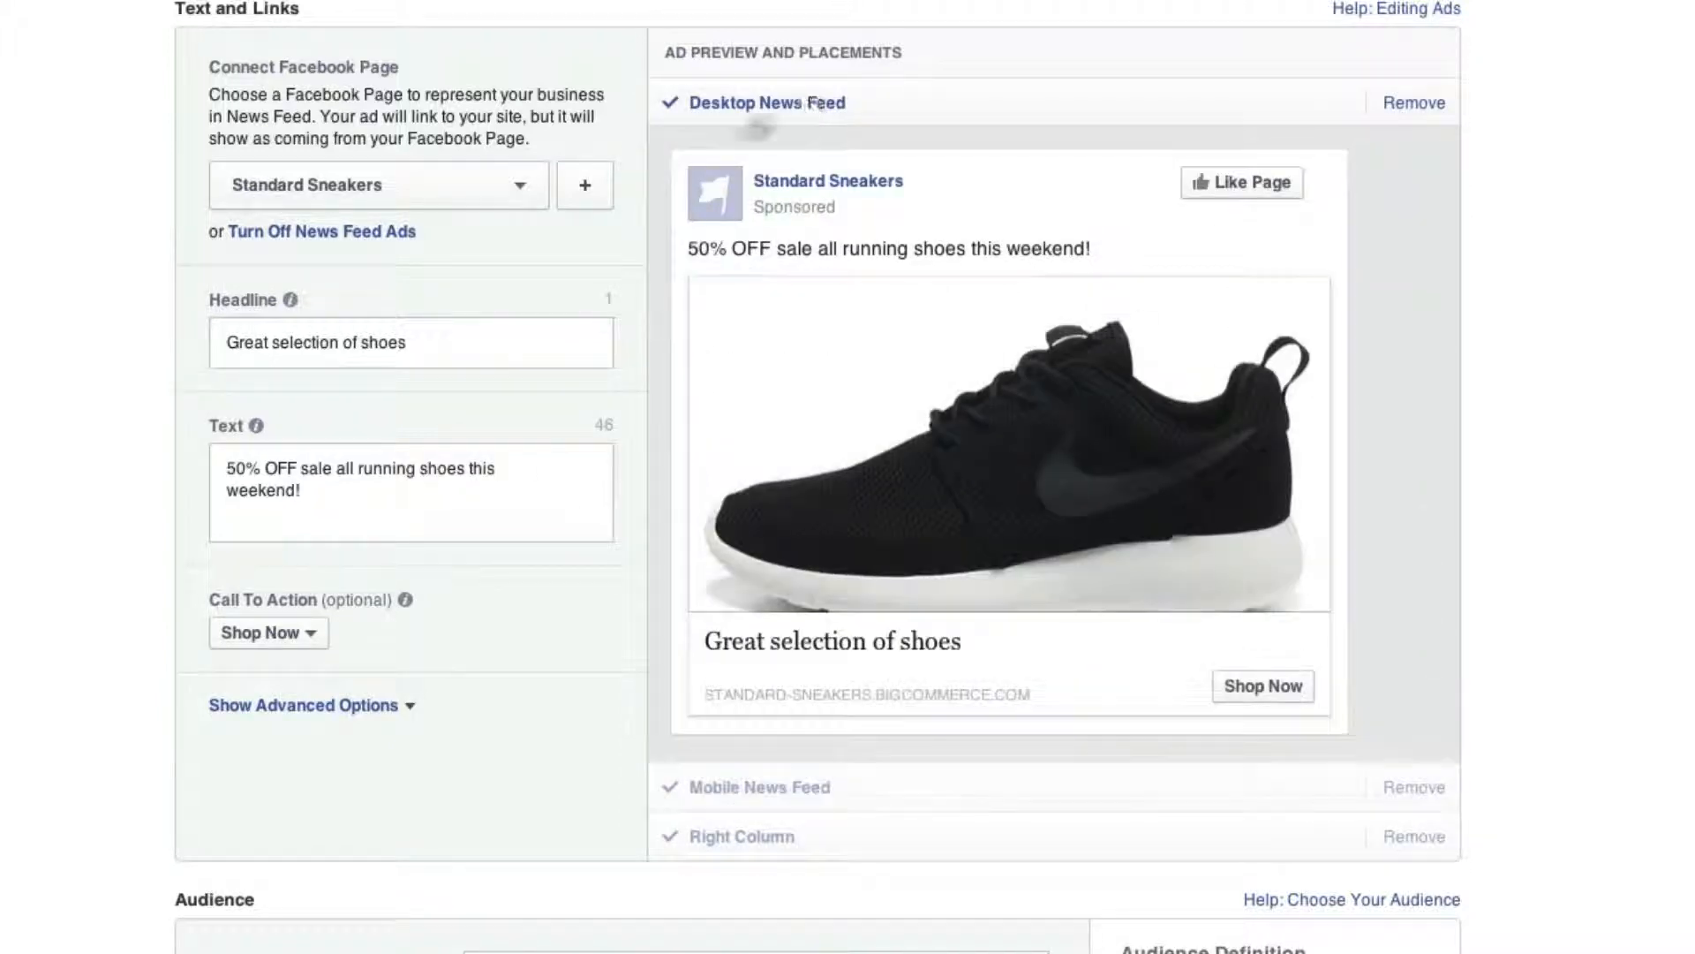
Step: Set the audience's age range to 18–35
{"action": "scroll", "coordinate": [358, 428], "scroll_direction": "down", "scroll_amount": 3}
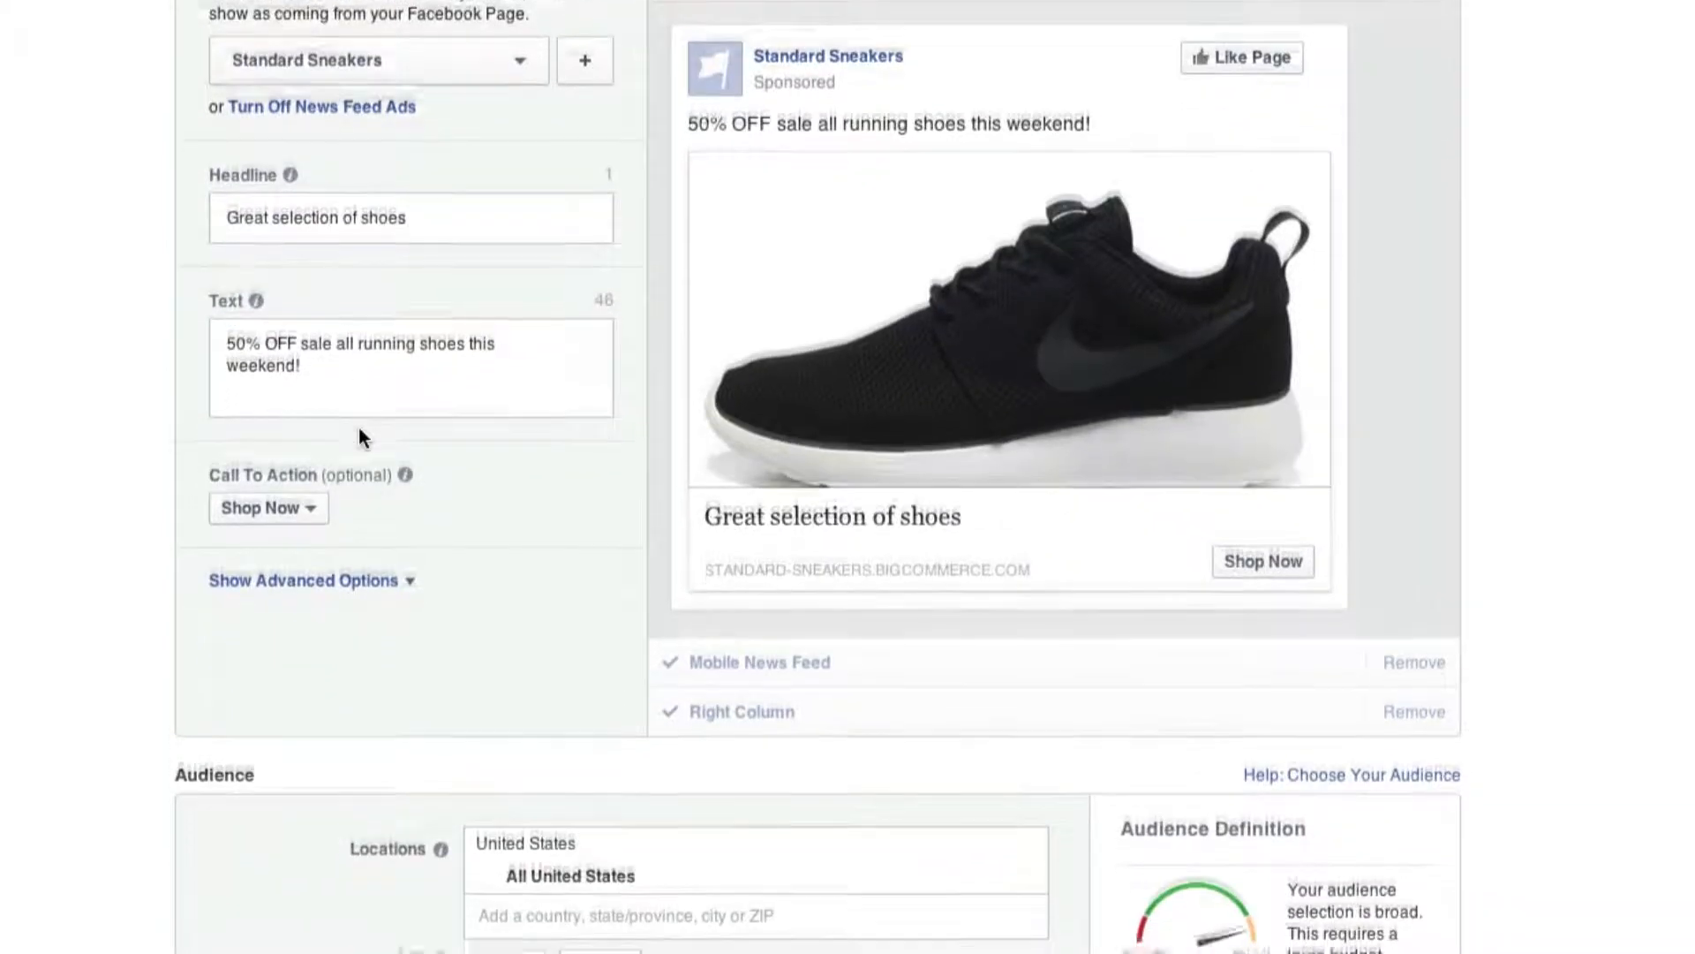
{"action": "scroll", "coordinate": [358, 427], "scroll_direction": "down", "scroll_amount": 8}
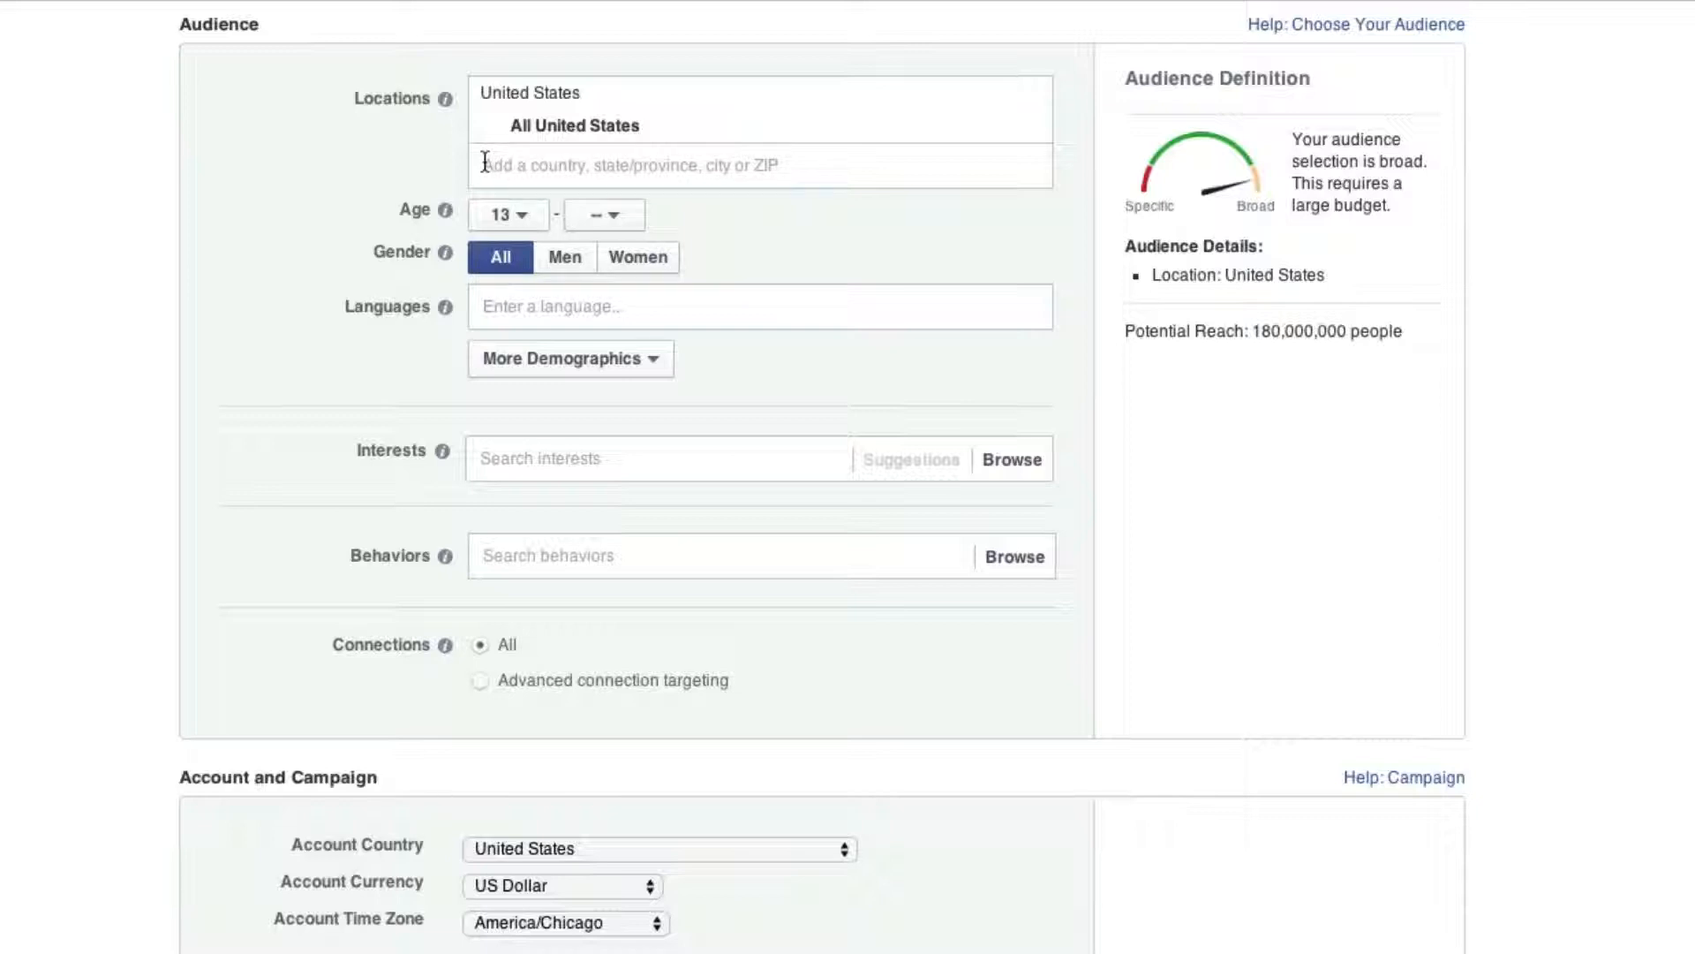
{"action": "left_click", "coordinate": [509, 215]}
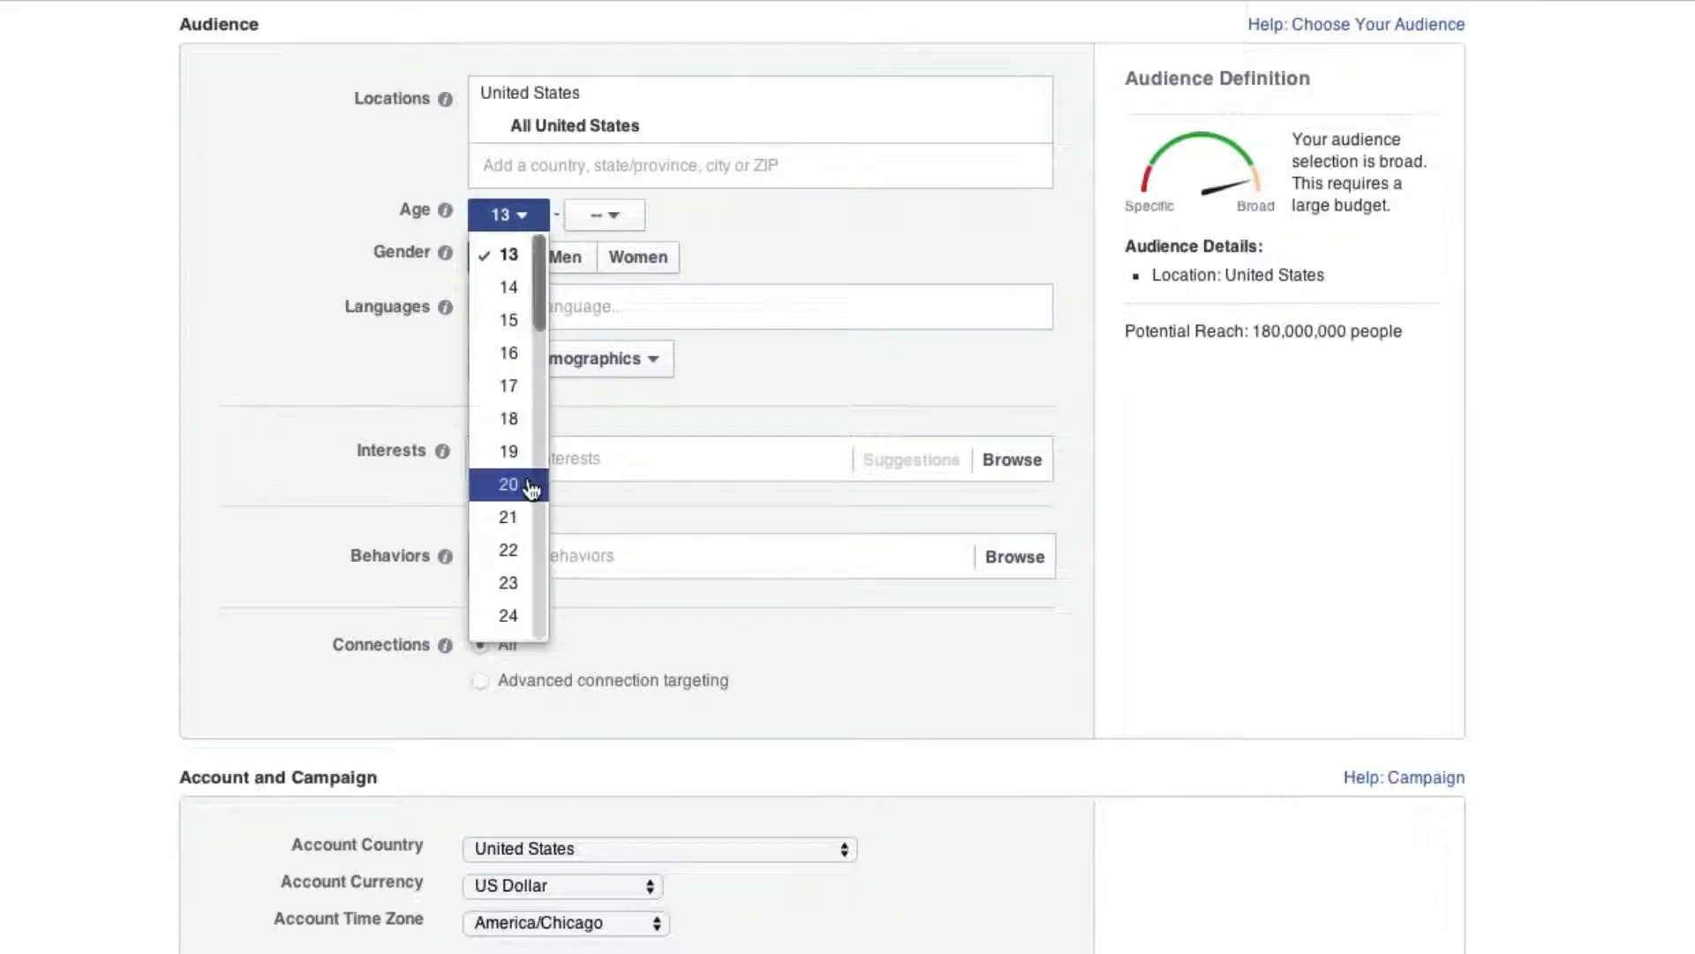
{"action": "left_click", "coordinate": [512, 420]}
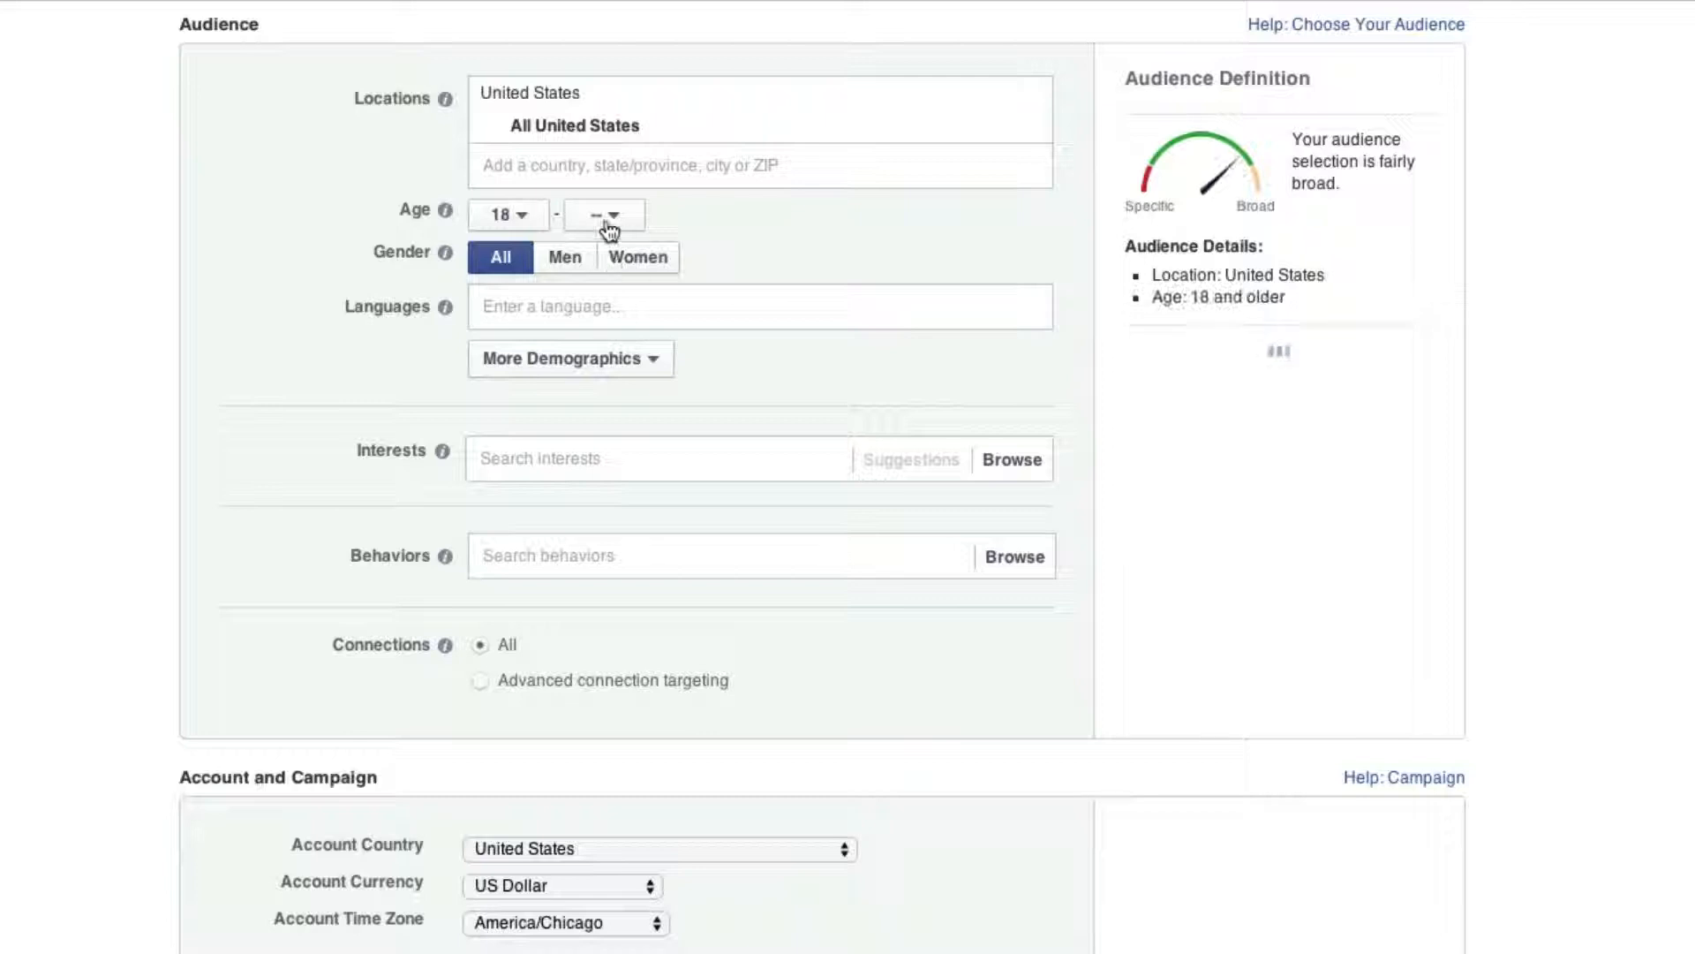
{"action": "left_click", "coordinate": [609, 228]}
{"action": "scroll", "coordinate": [604, 584], "scroll_direction": "down", "scroll_amount": 3}
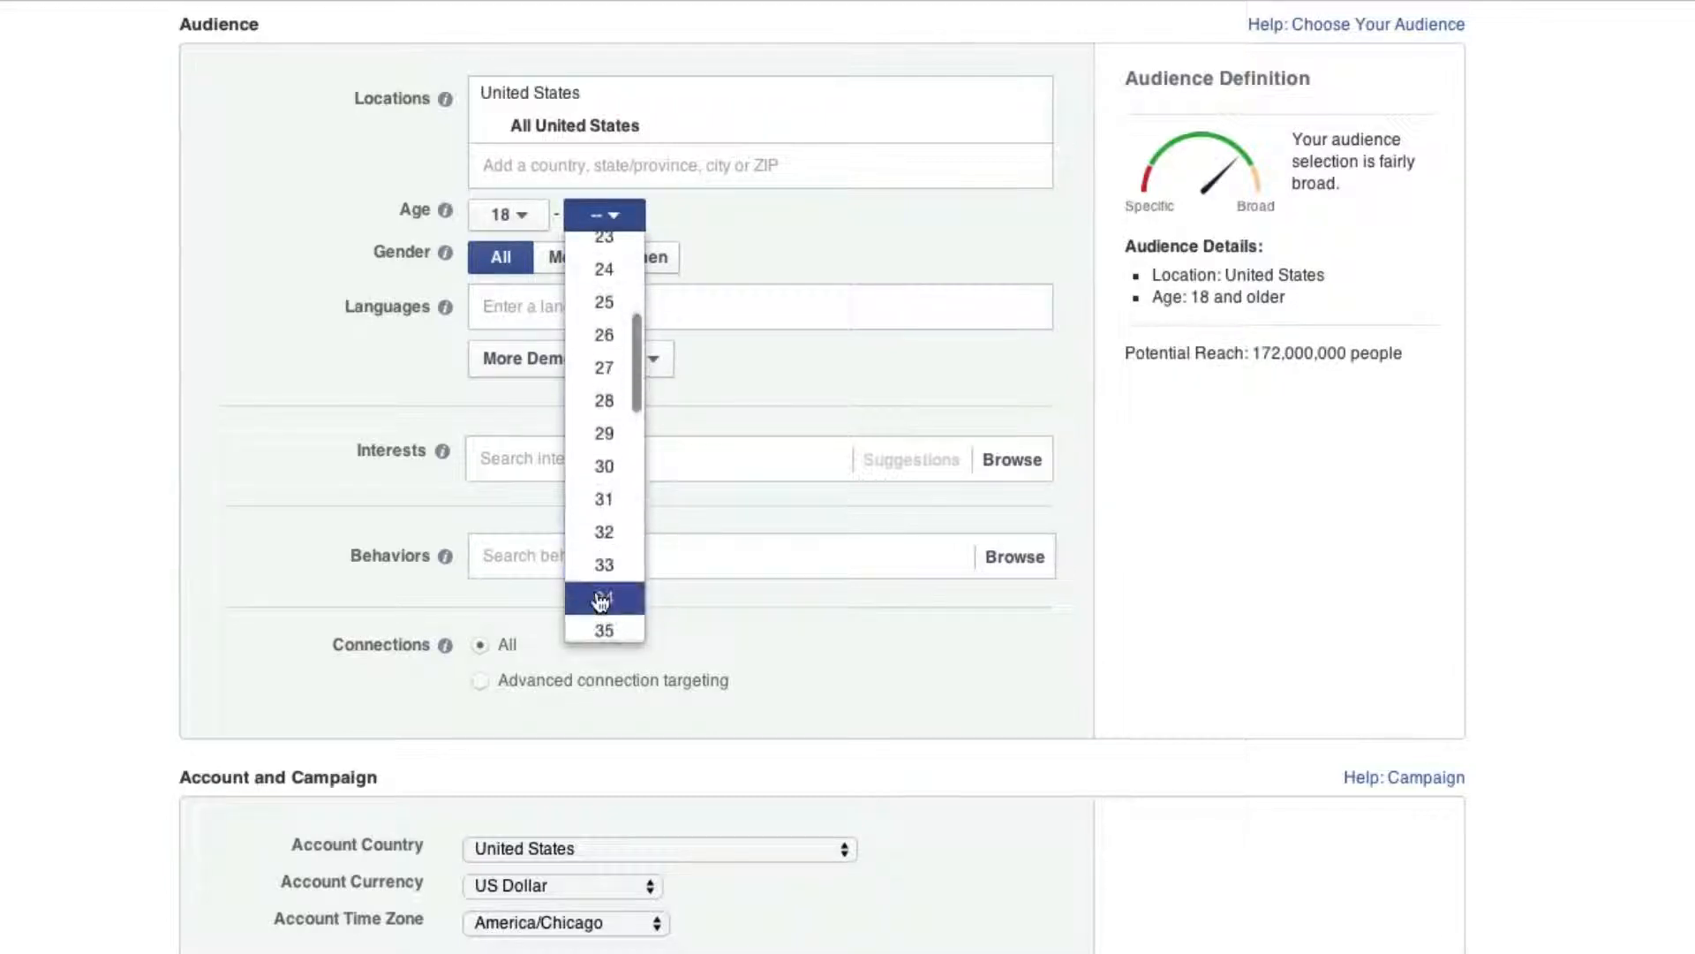
{"action": "scroll", "coordinate": [603, 593], "scroll_direction": "down", "scroll_amount": 3}
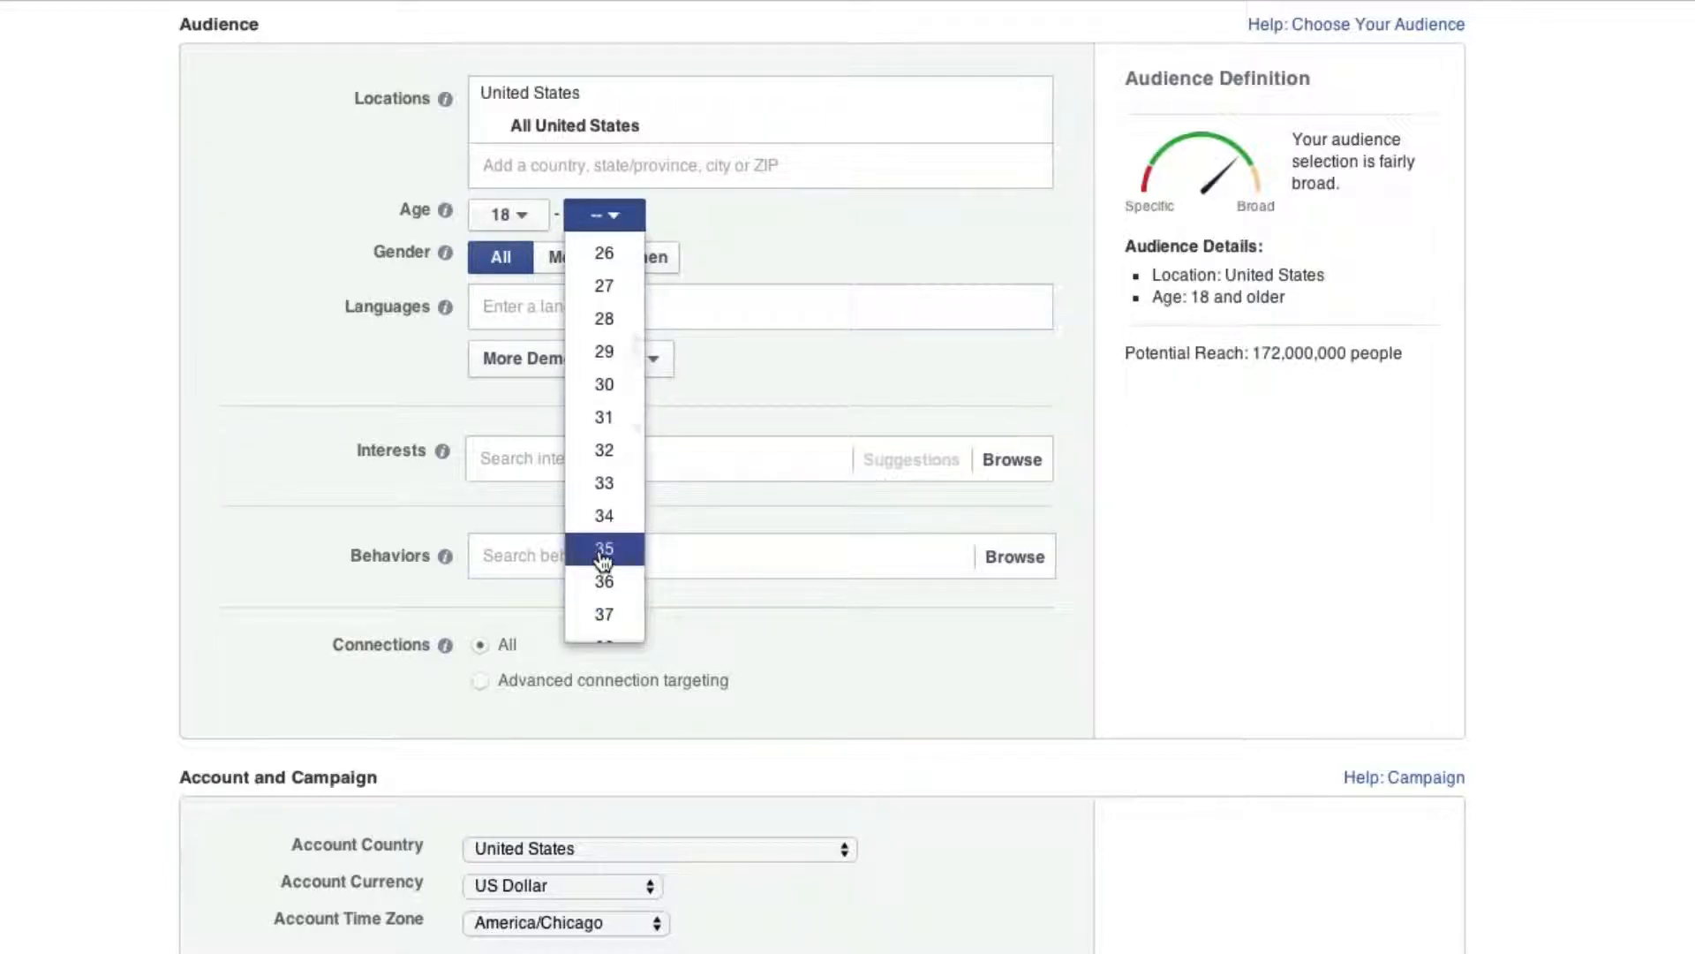
{"action": "left_click", "coordinate": [604, 556]}
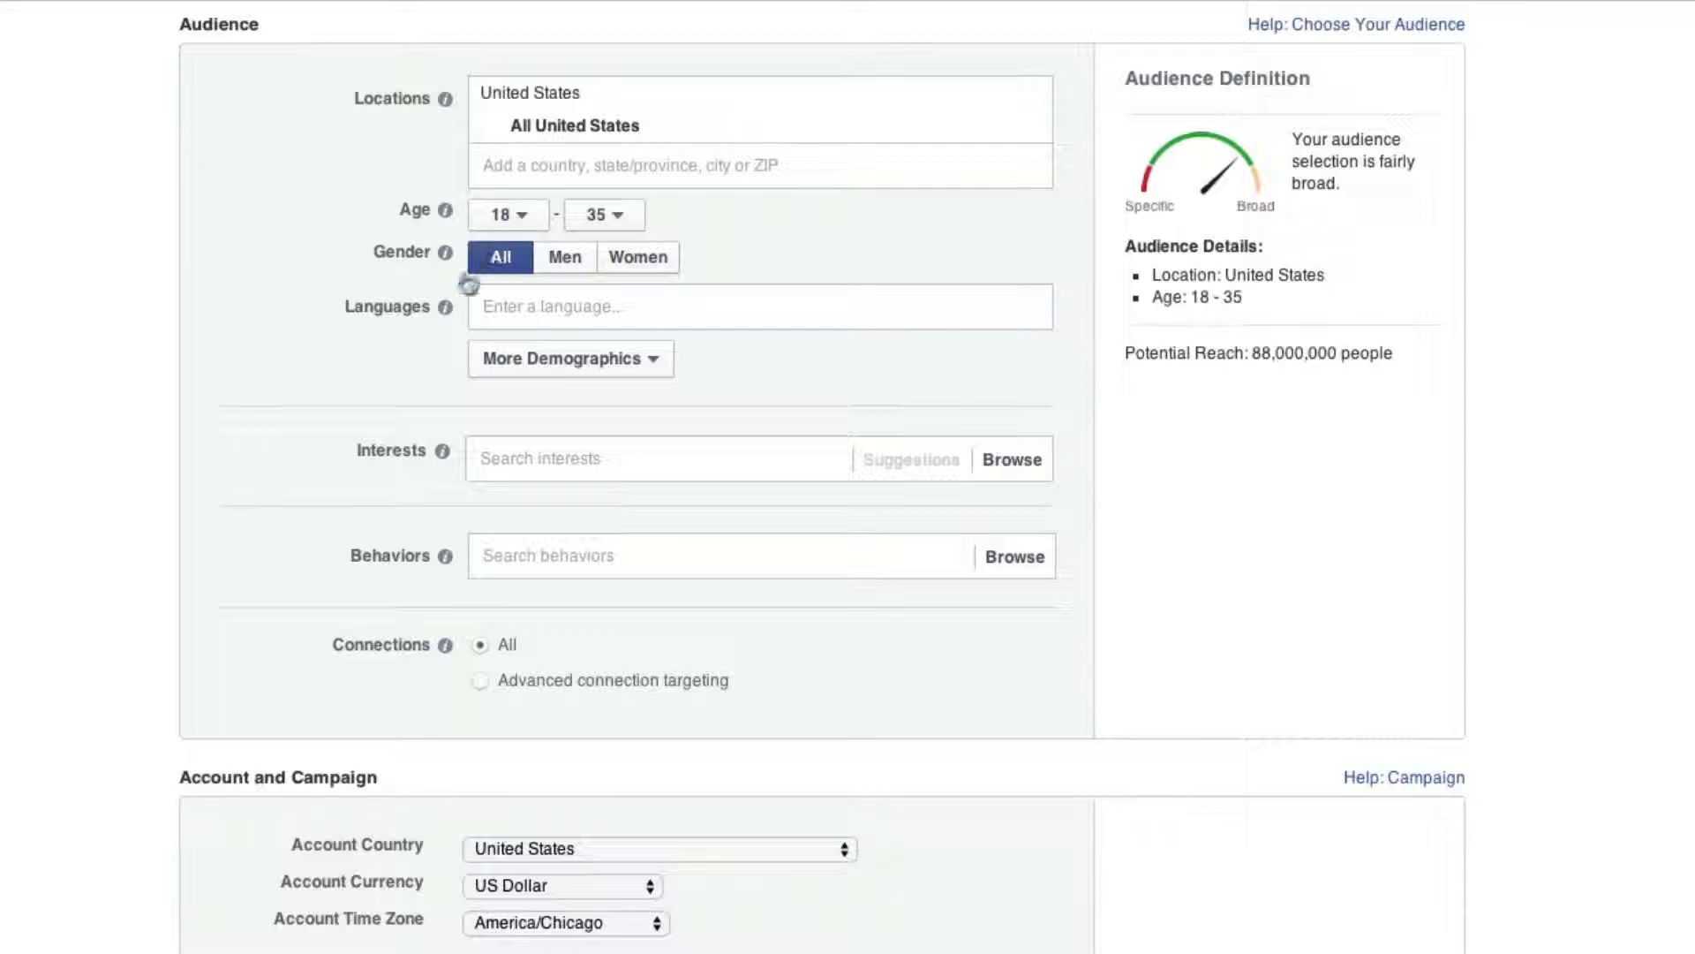
Step: Add English (US) as the audience's language
{"action": "left_click", "coordinate": [547, 297]}
{"action": "type", "text": "En"}
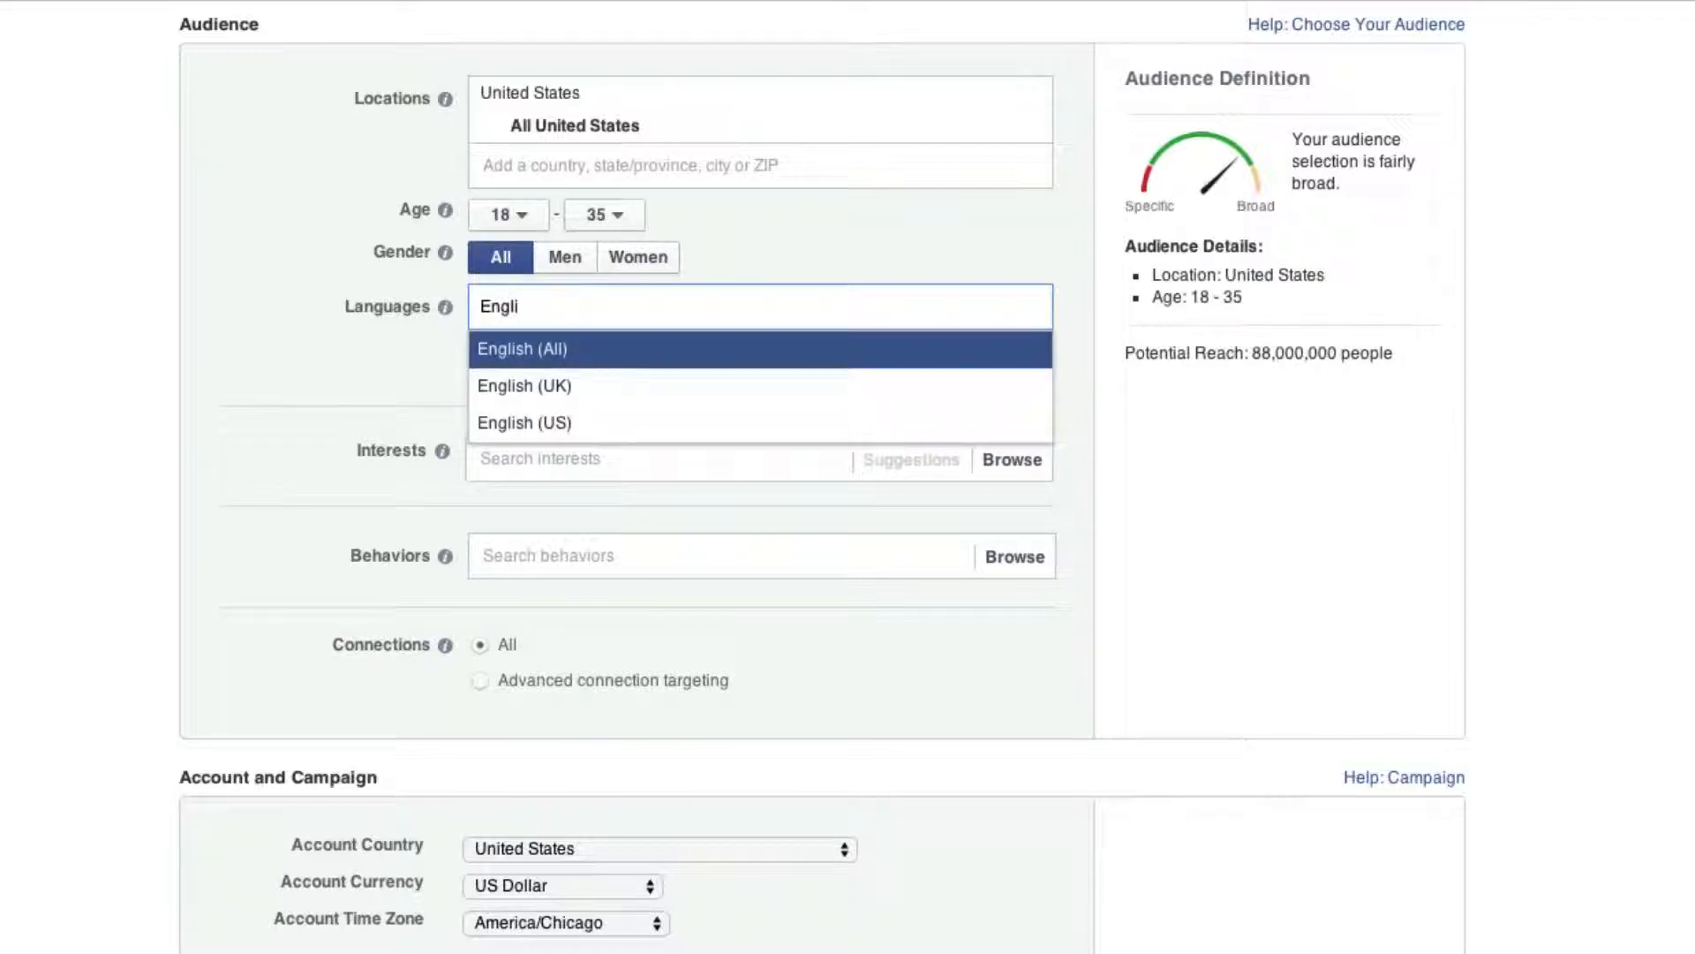
{"action": "type", "text": "gli"}
{"action": "left_click", "coordinate": [491, 426]}
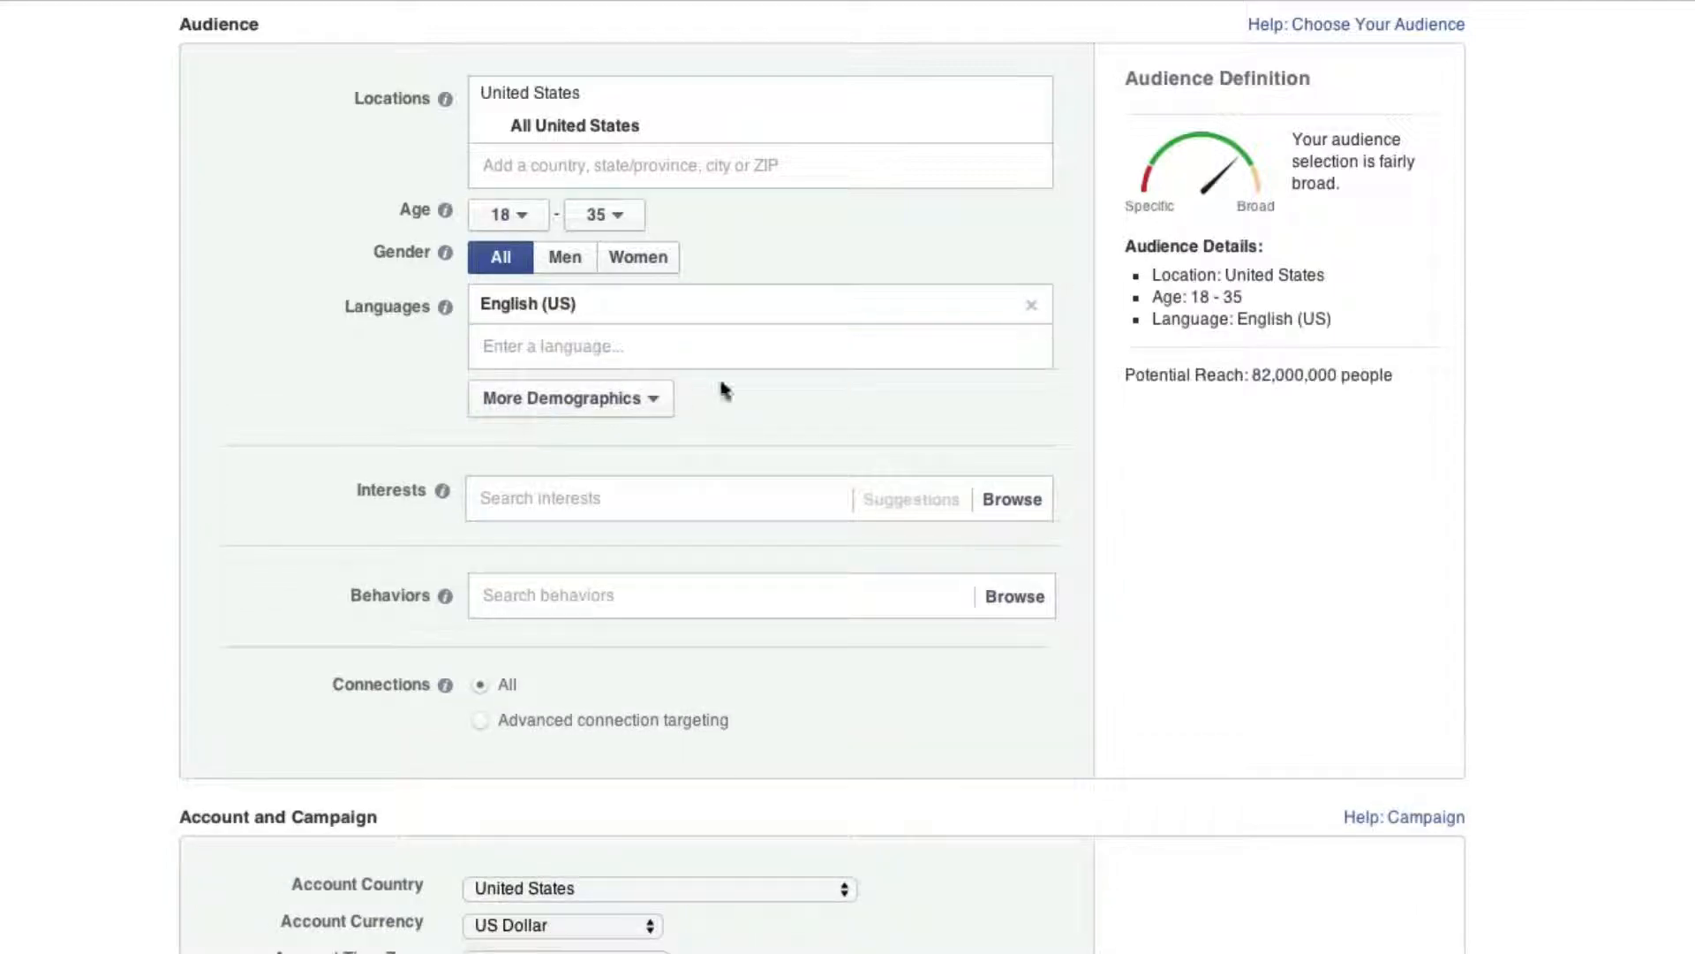
Step: Look through the Relationship Status options among the additional demographics, remove that field without choosing any, and leave the demographics list
{"action": "left_click", "coordinate": [654, 398]}
{"action": "mouse_move", "coordinate": [517, 446]}
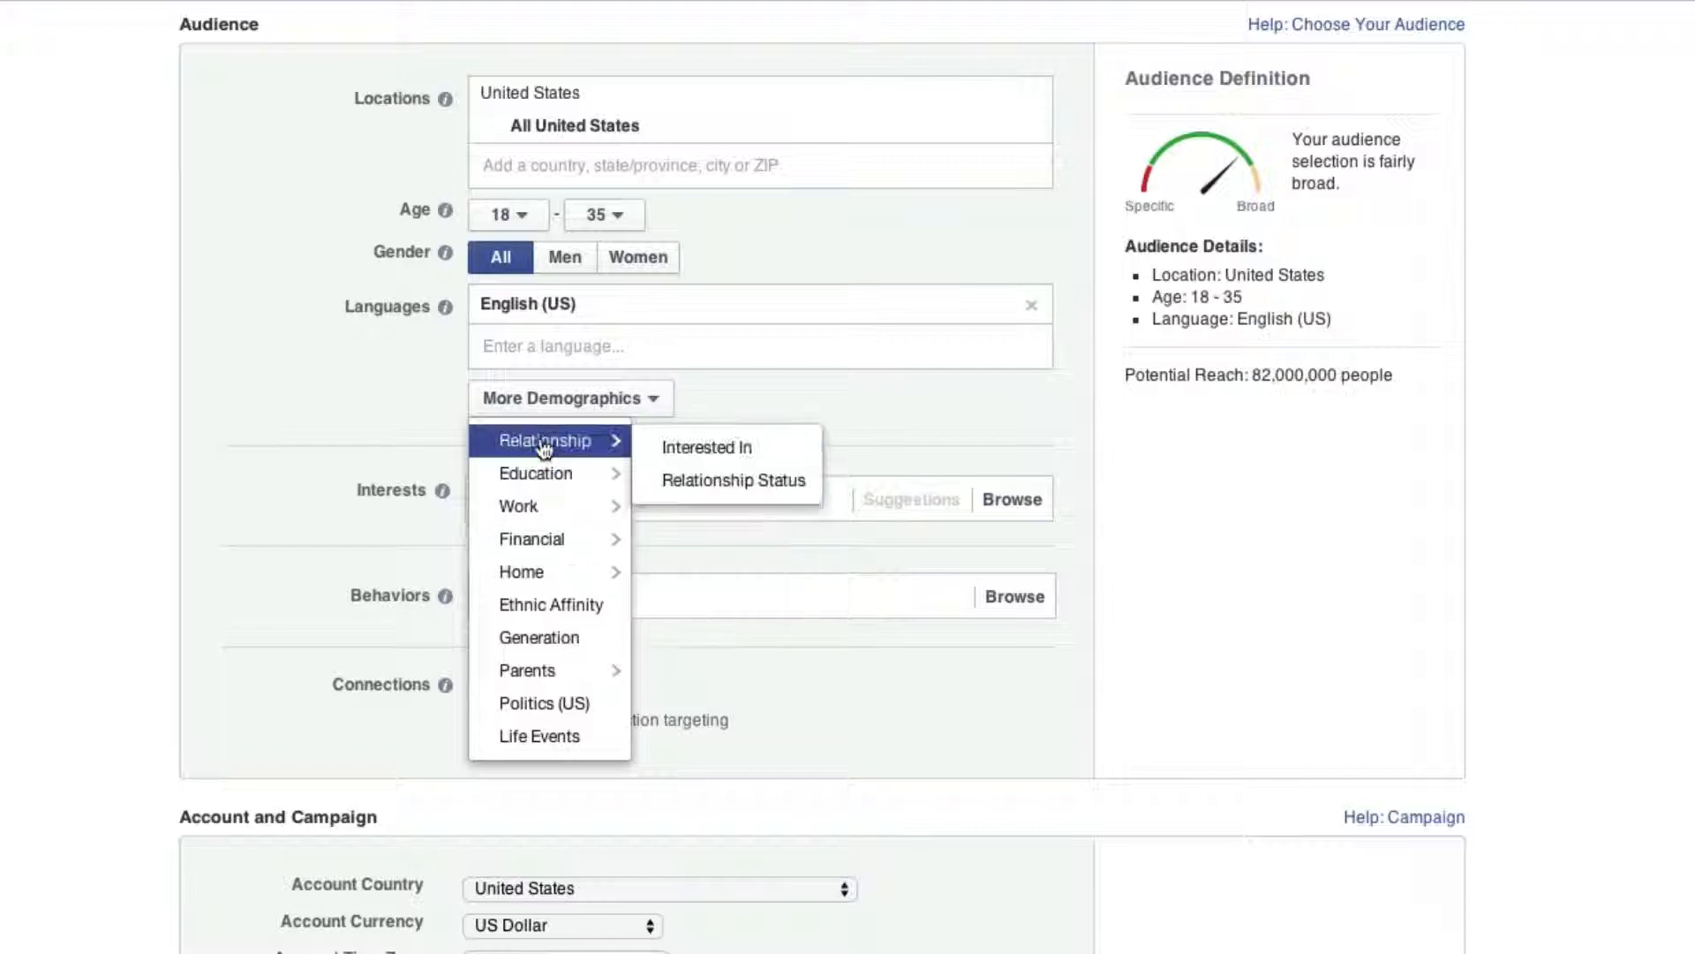
{"action": "left_click", "coordinate": [692, 480]}
{"action": "scroll", "coordinate": [690, 486], "scroll_direction": "down", "scroll_amount": 2}
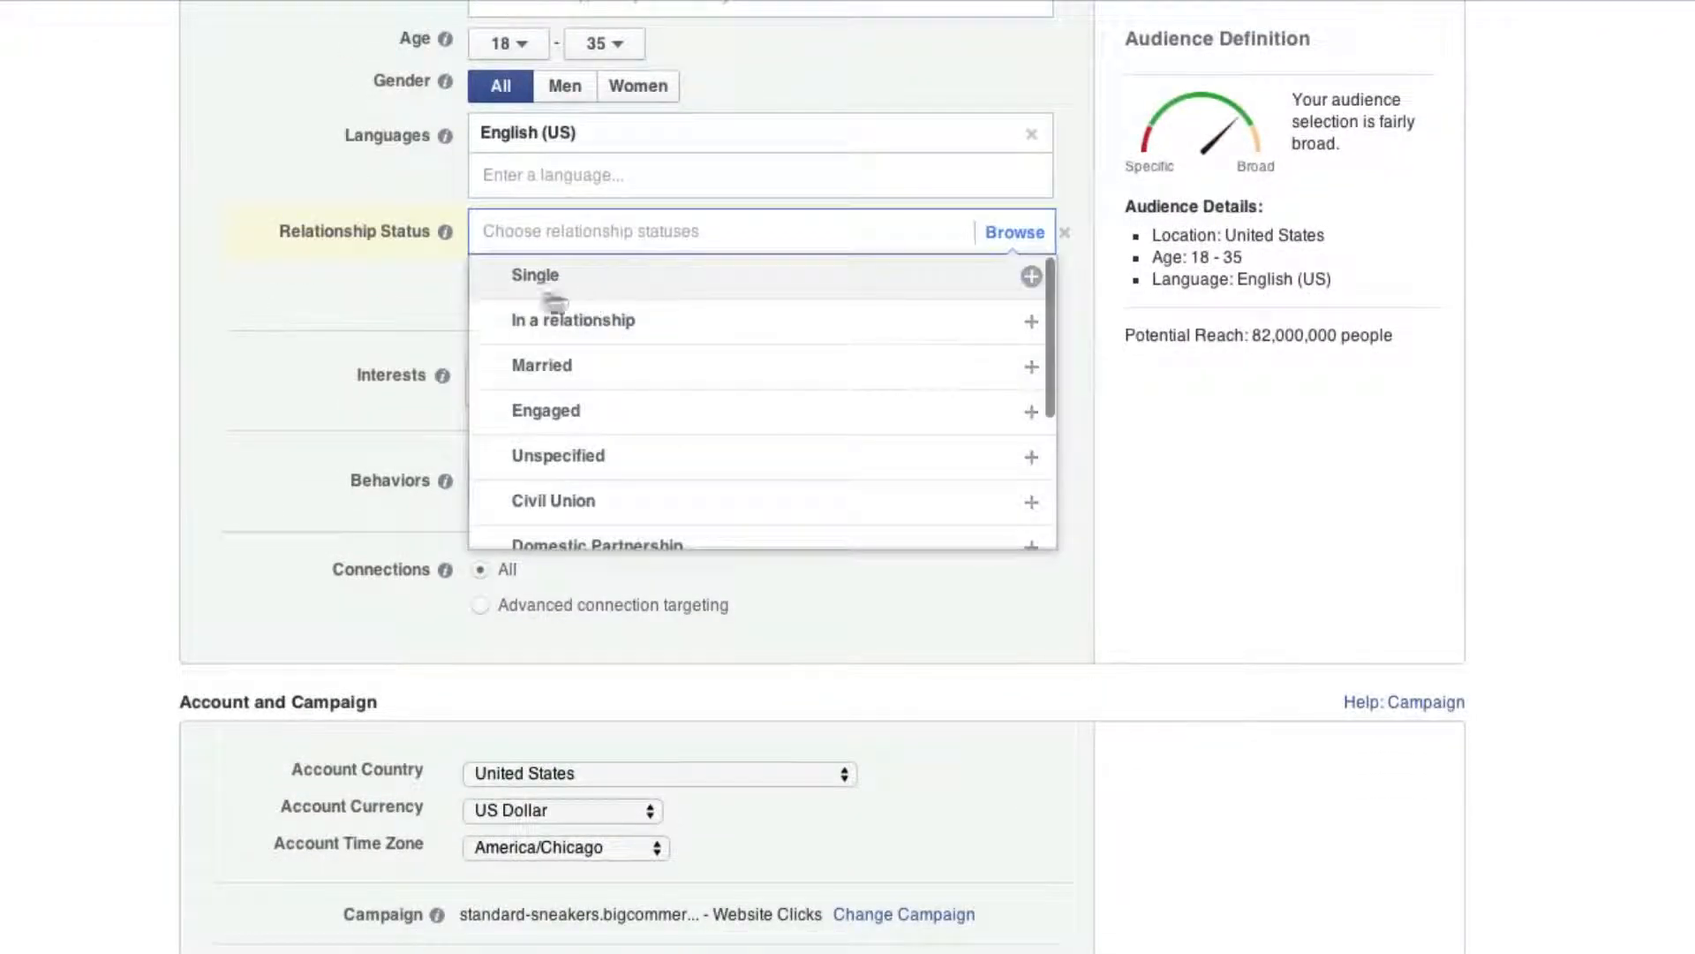
{"action": "left_click", "coordinate": [1065, 232]}
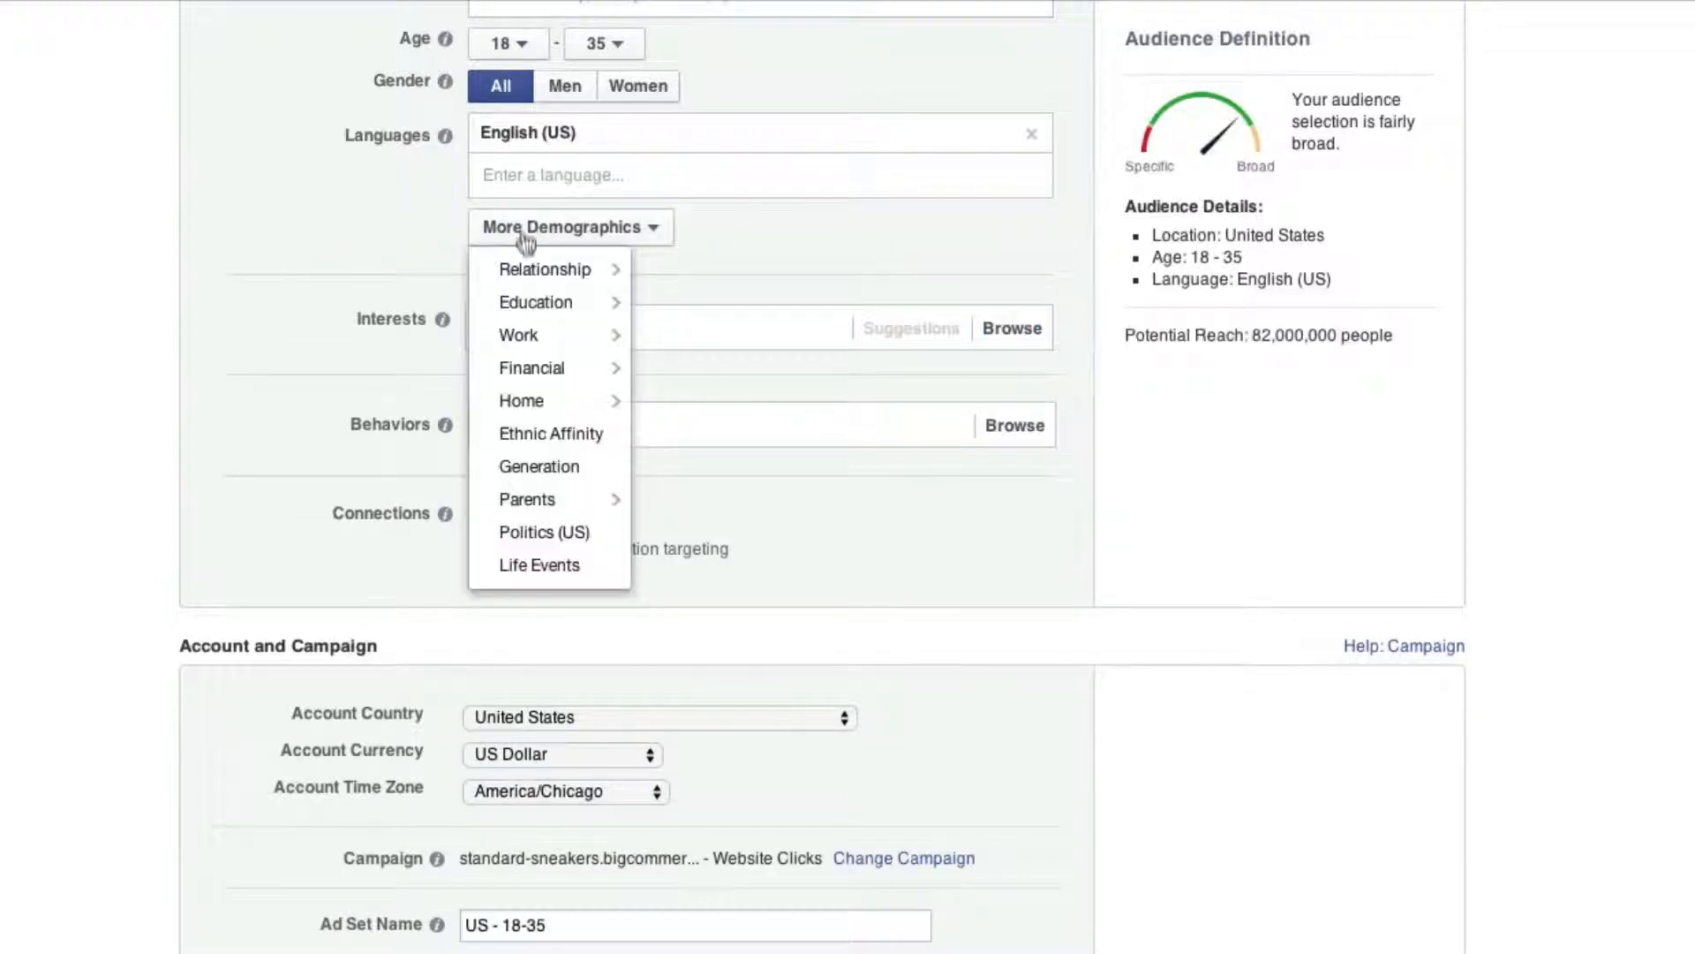
{"action": "mouse_move", "coordinate": [492, 380]}
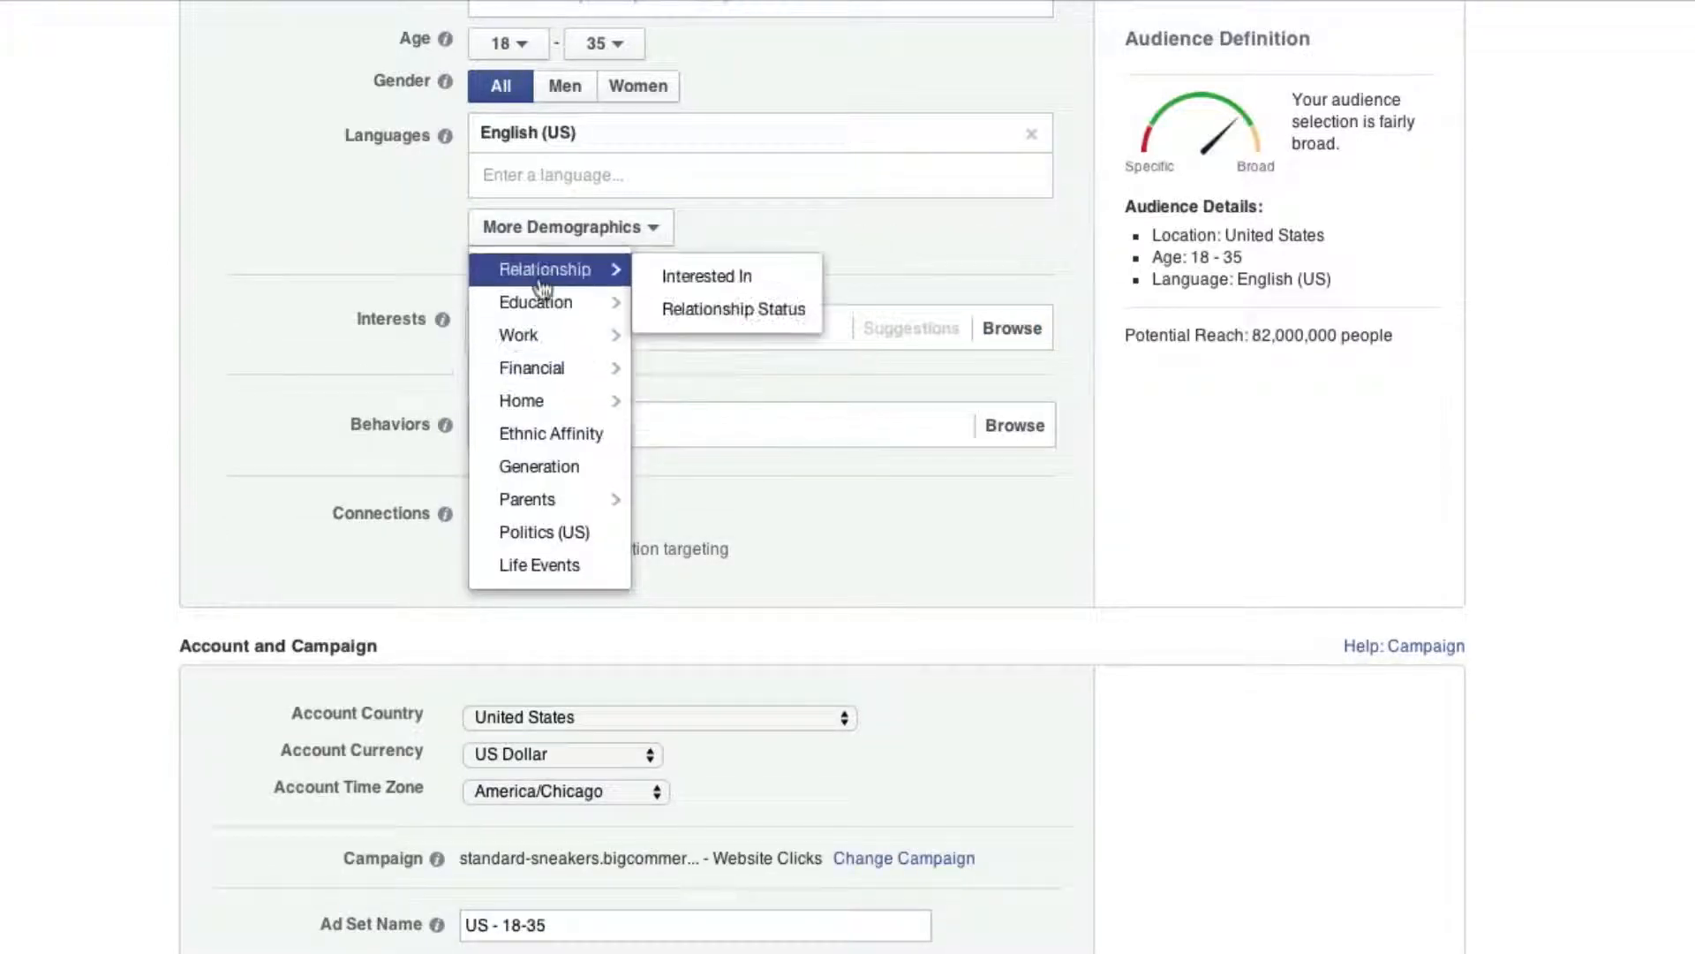
{"action": "left_click", "coordinate": [247, 382]}
Step: Add Shoes and Running to the audience's interests
{"action": "left_click", "coordinate": [613, 323]}
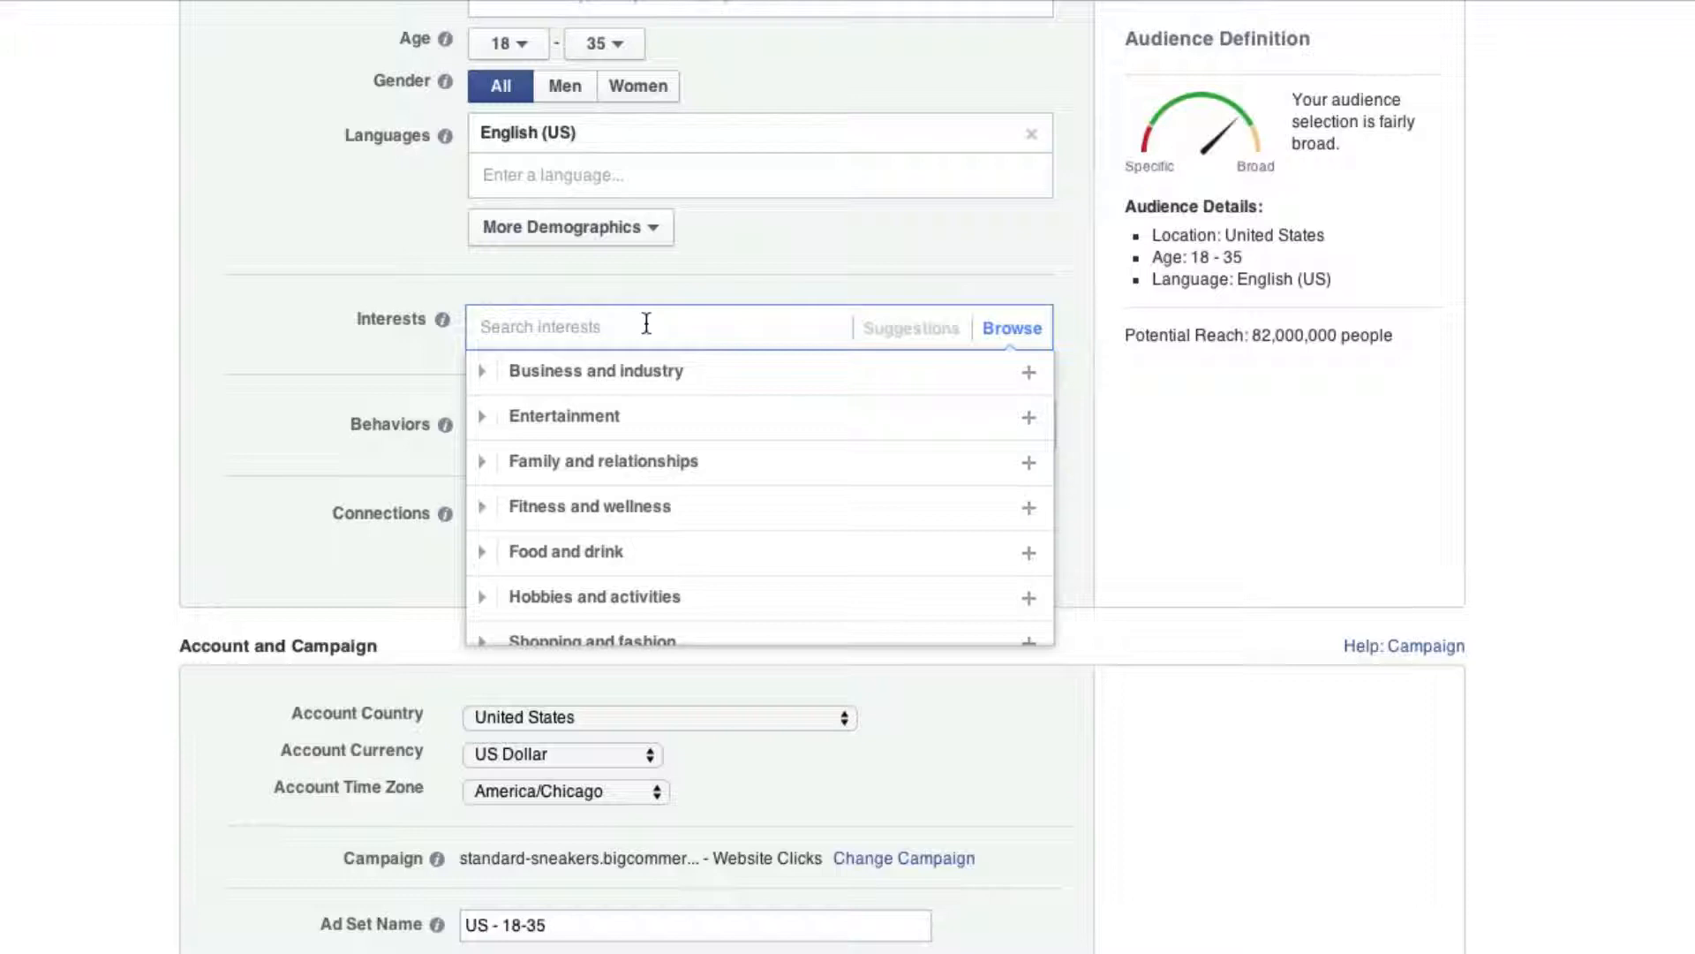
{"action": "type", "text": "Shoes"}
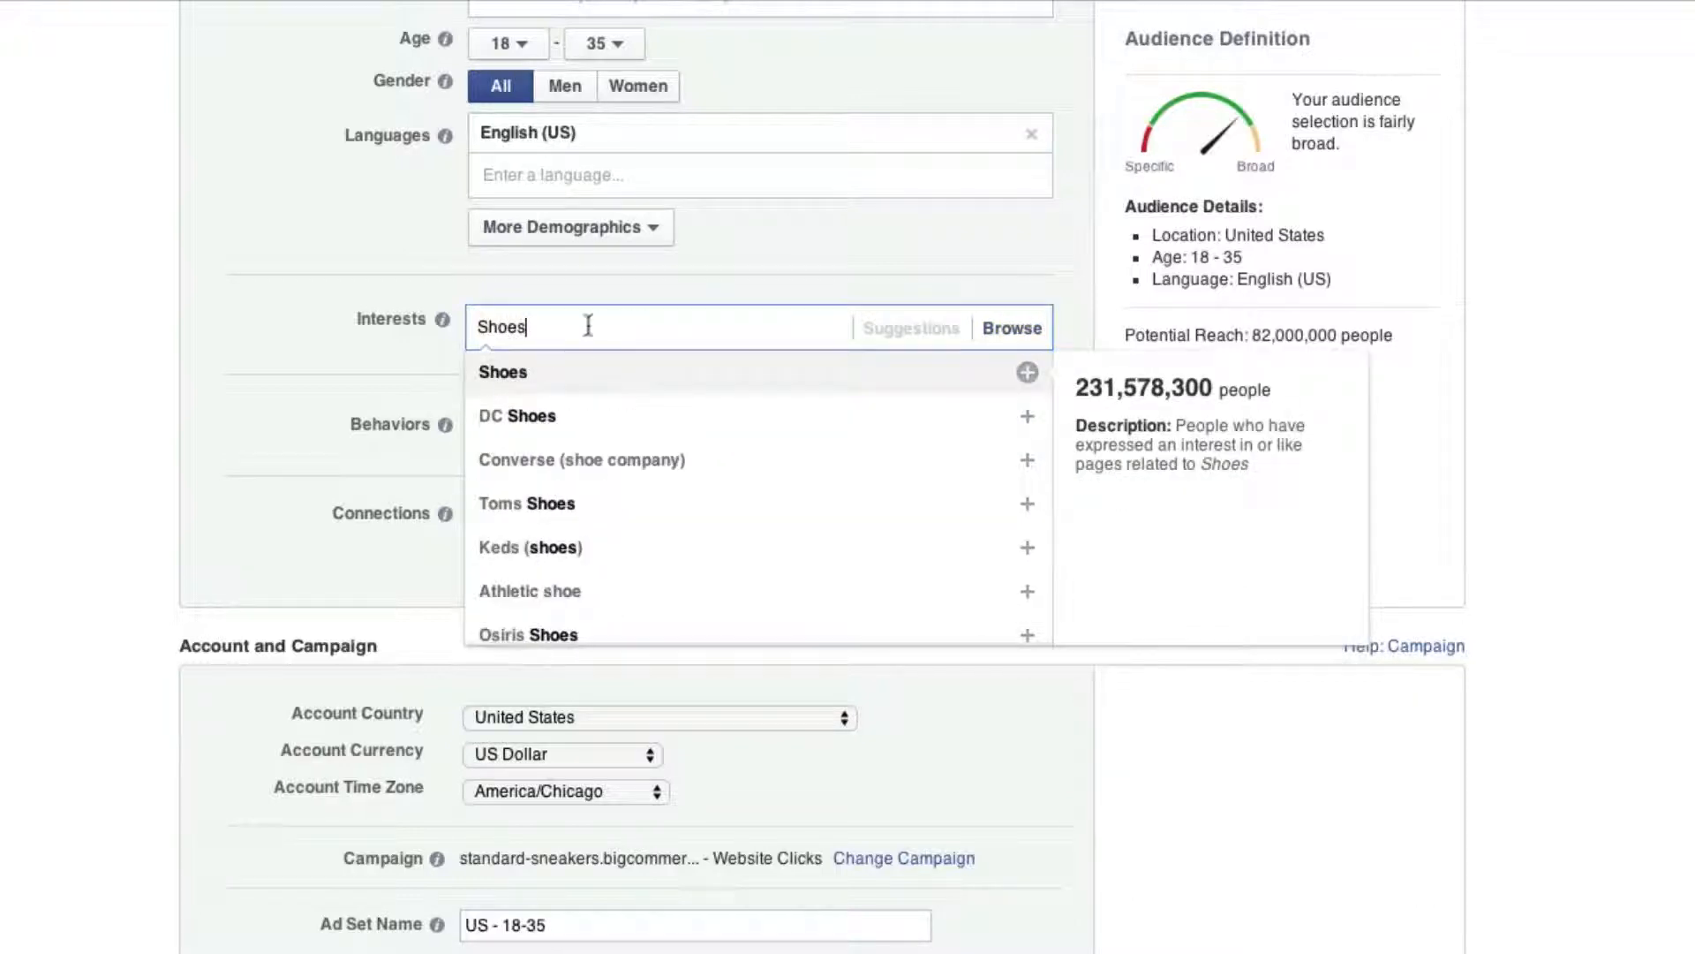
{"action": "left_click", "coordinate": [535, 374]}
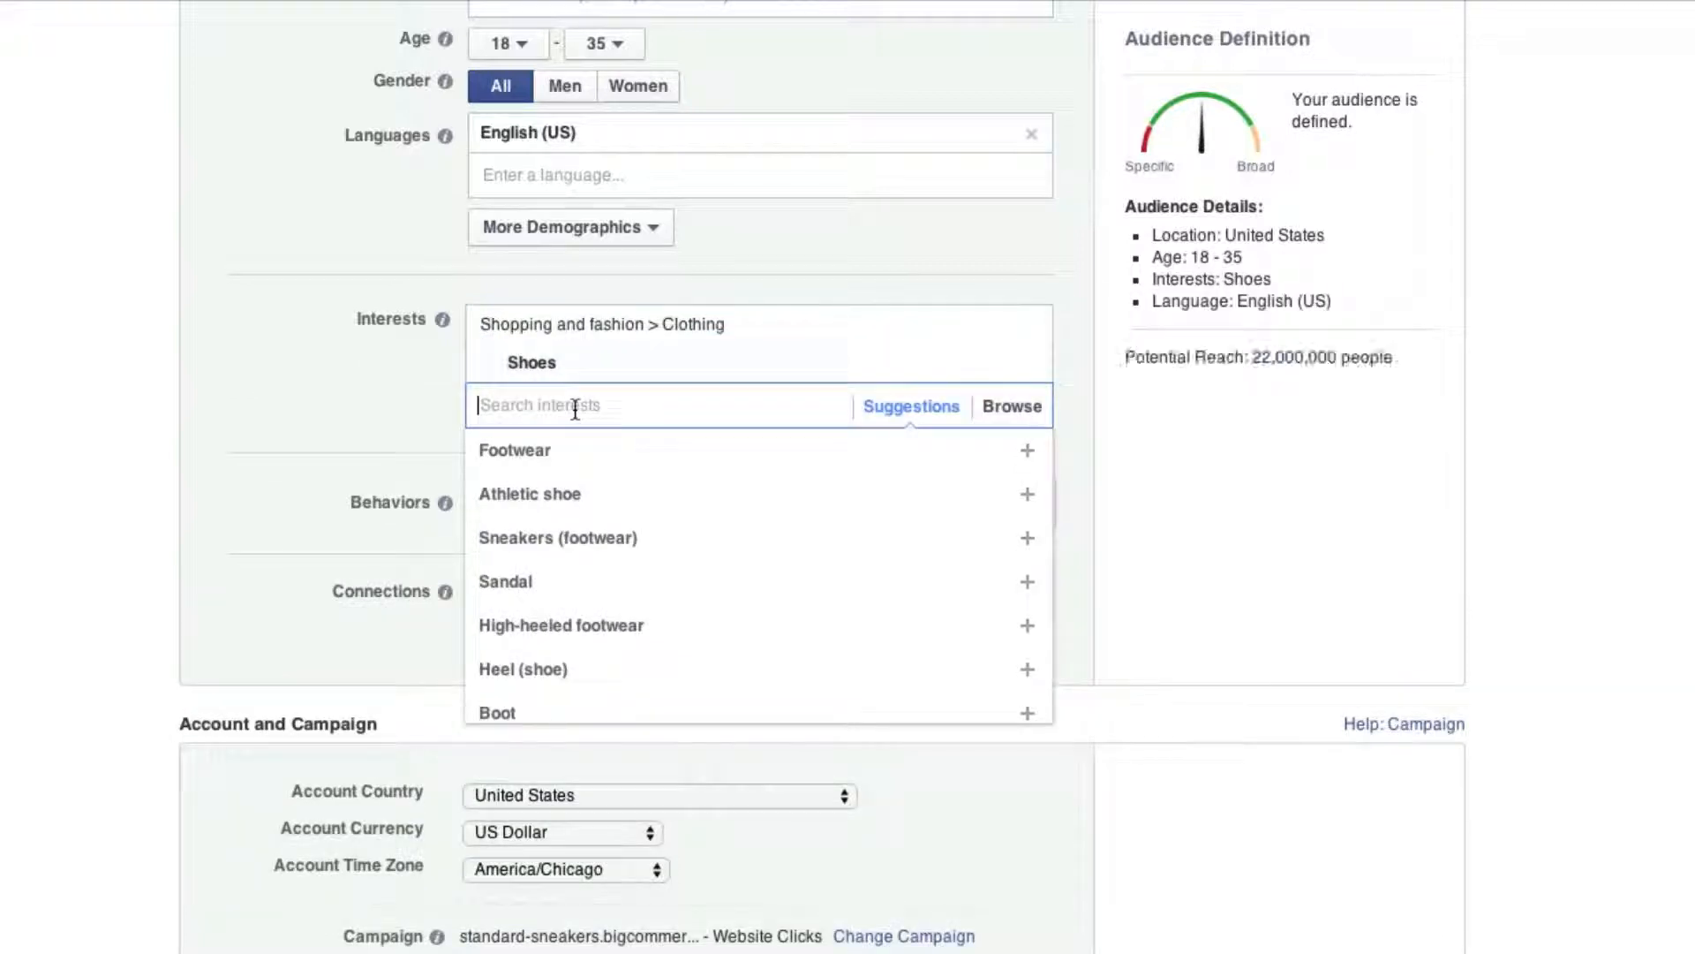
{"action": "type", "text": "Run"}
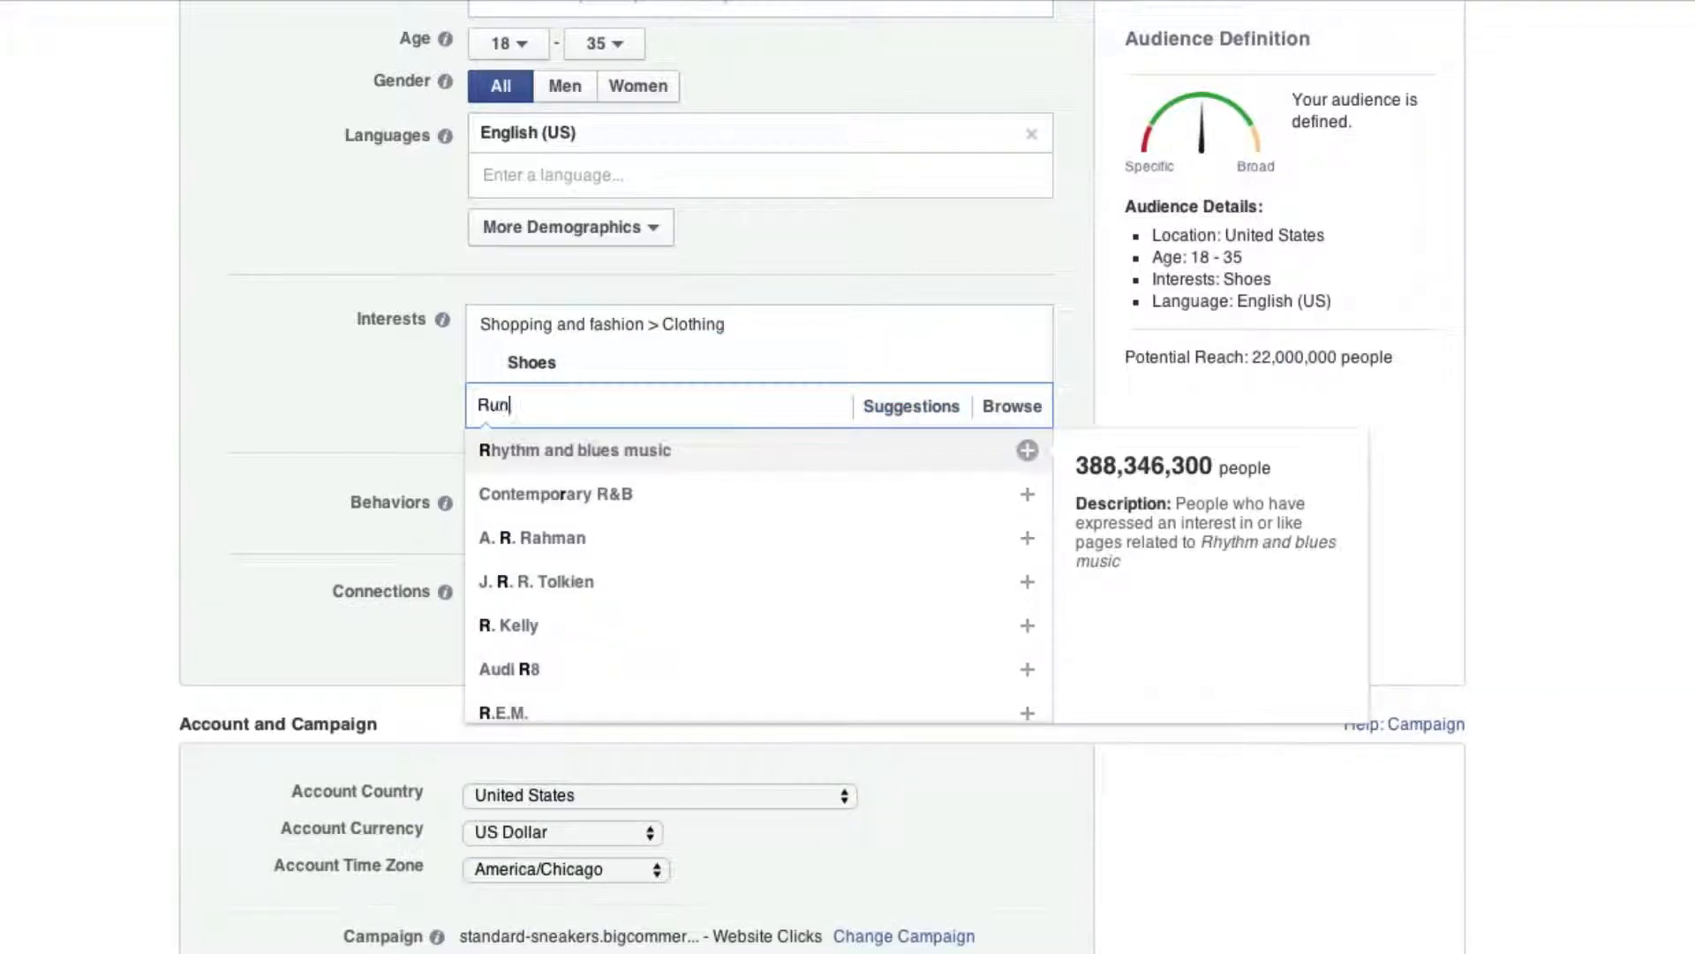
{"action": "type", "text": "nin"}
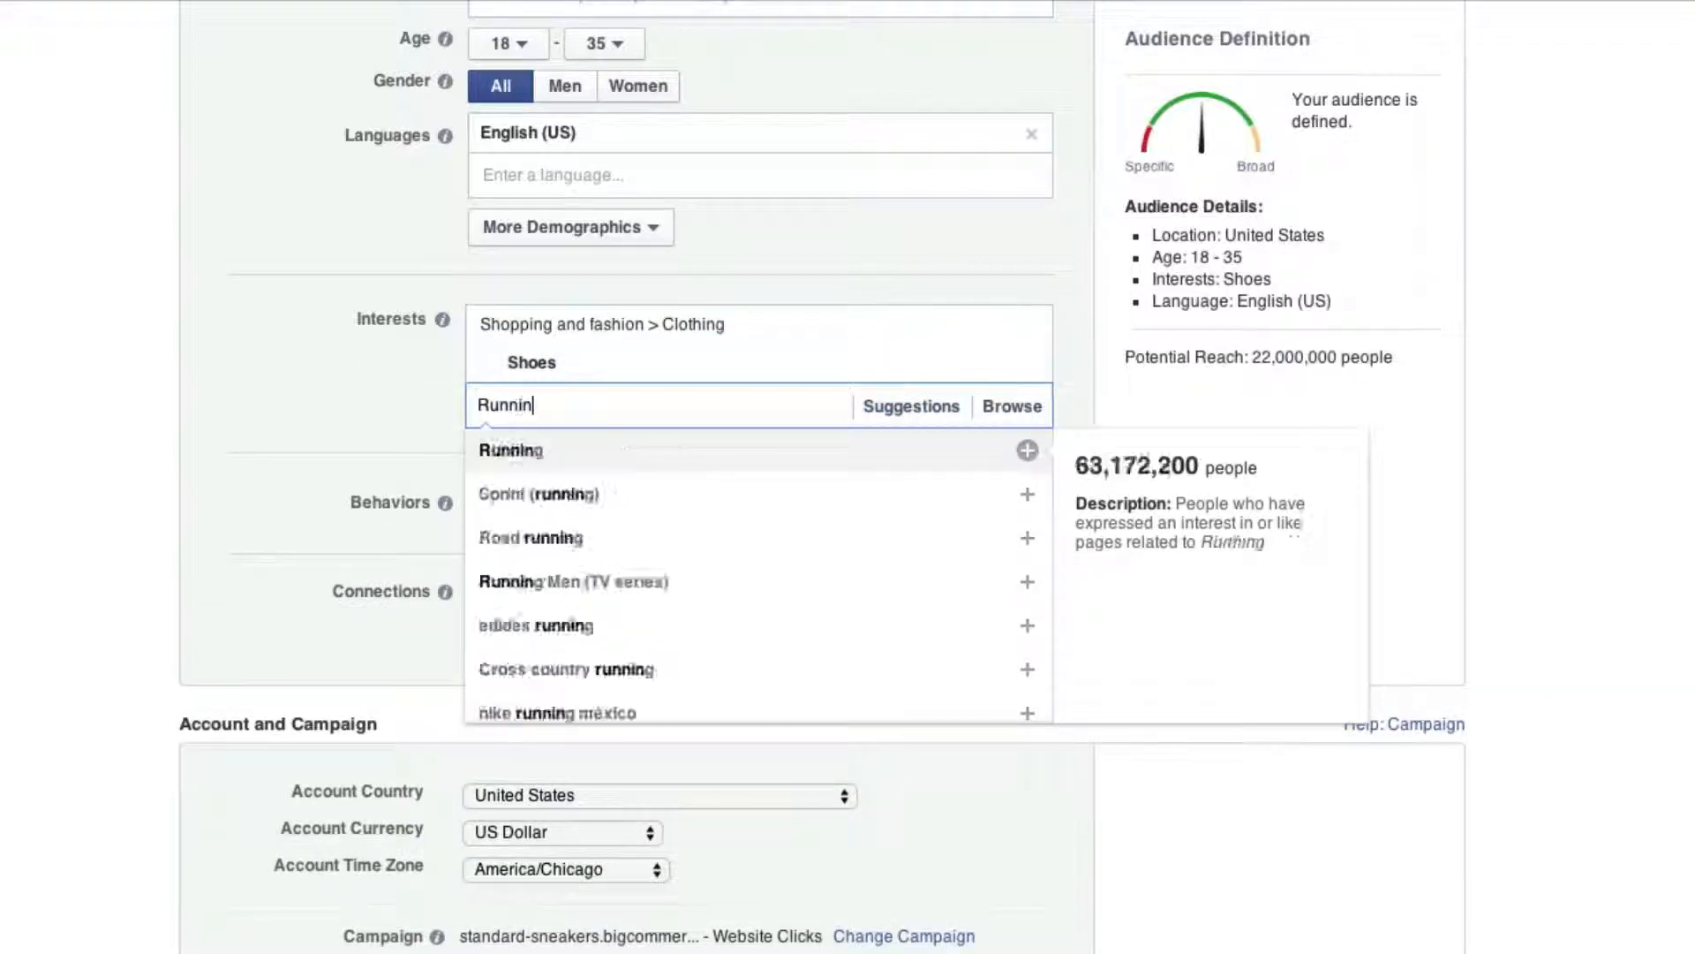
{"action": "left_click", "coordinate": [540, 452]}
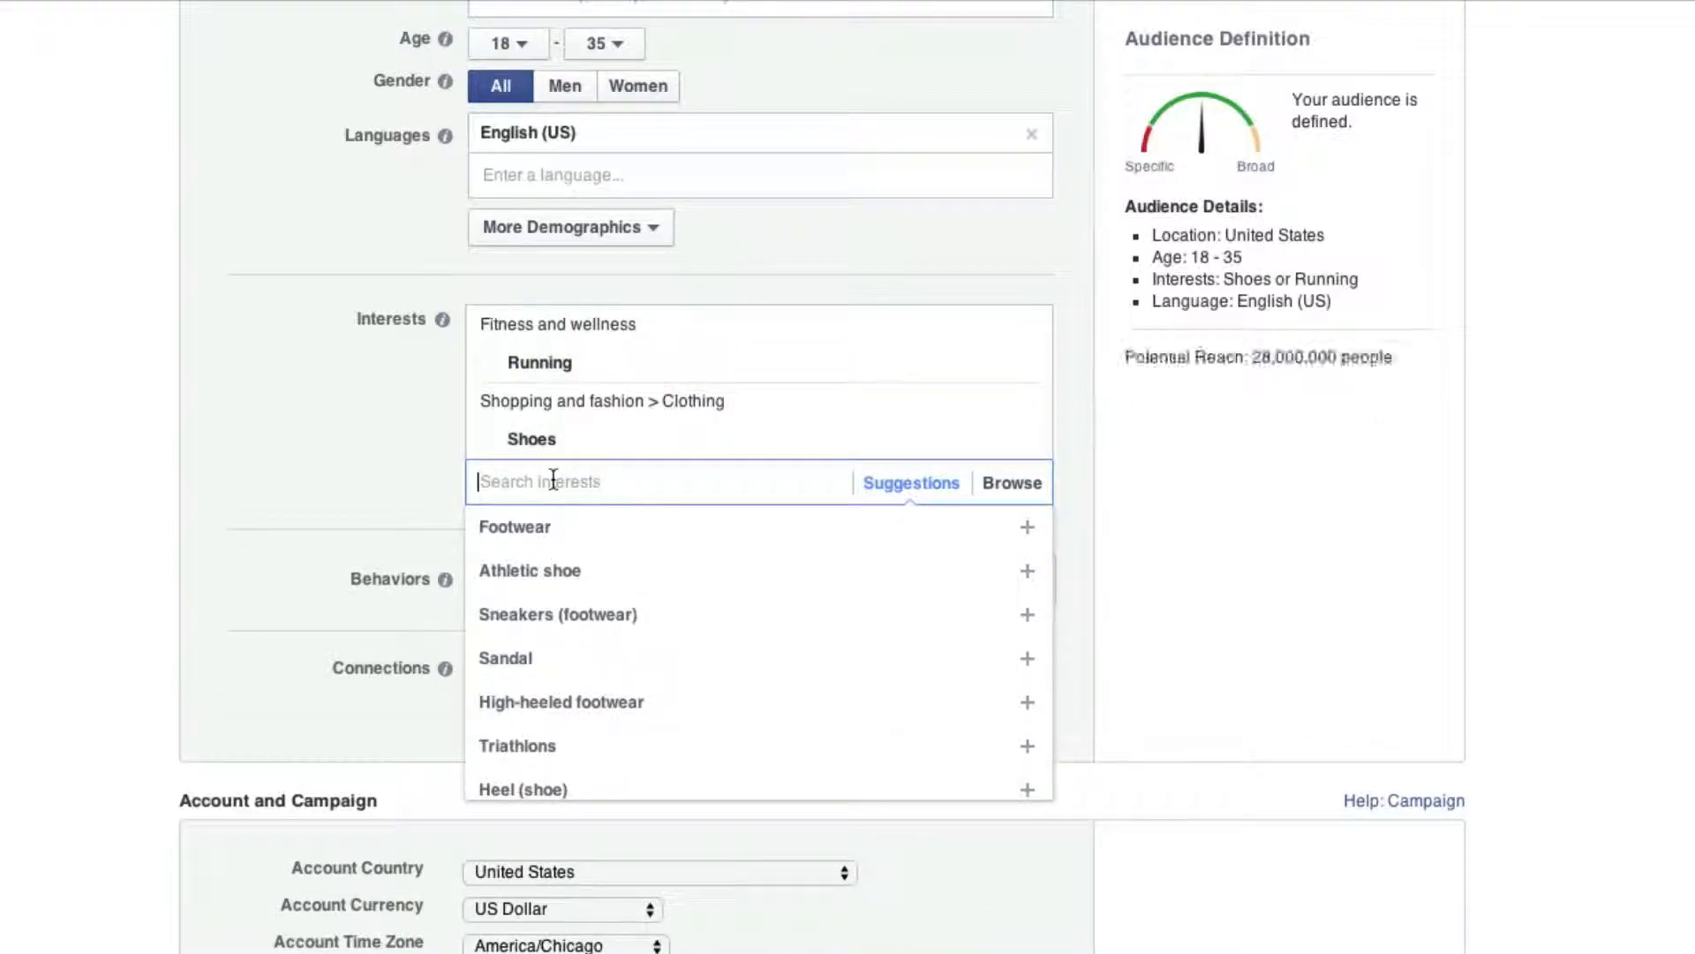
{"action": "left_click", "coordinate": [450, 484]}
{"action": "mouse_move", "coordinate": [530, 441]}
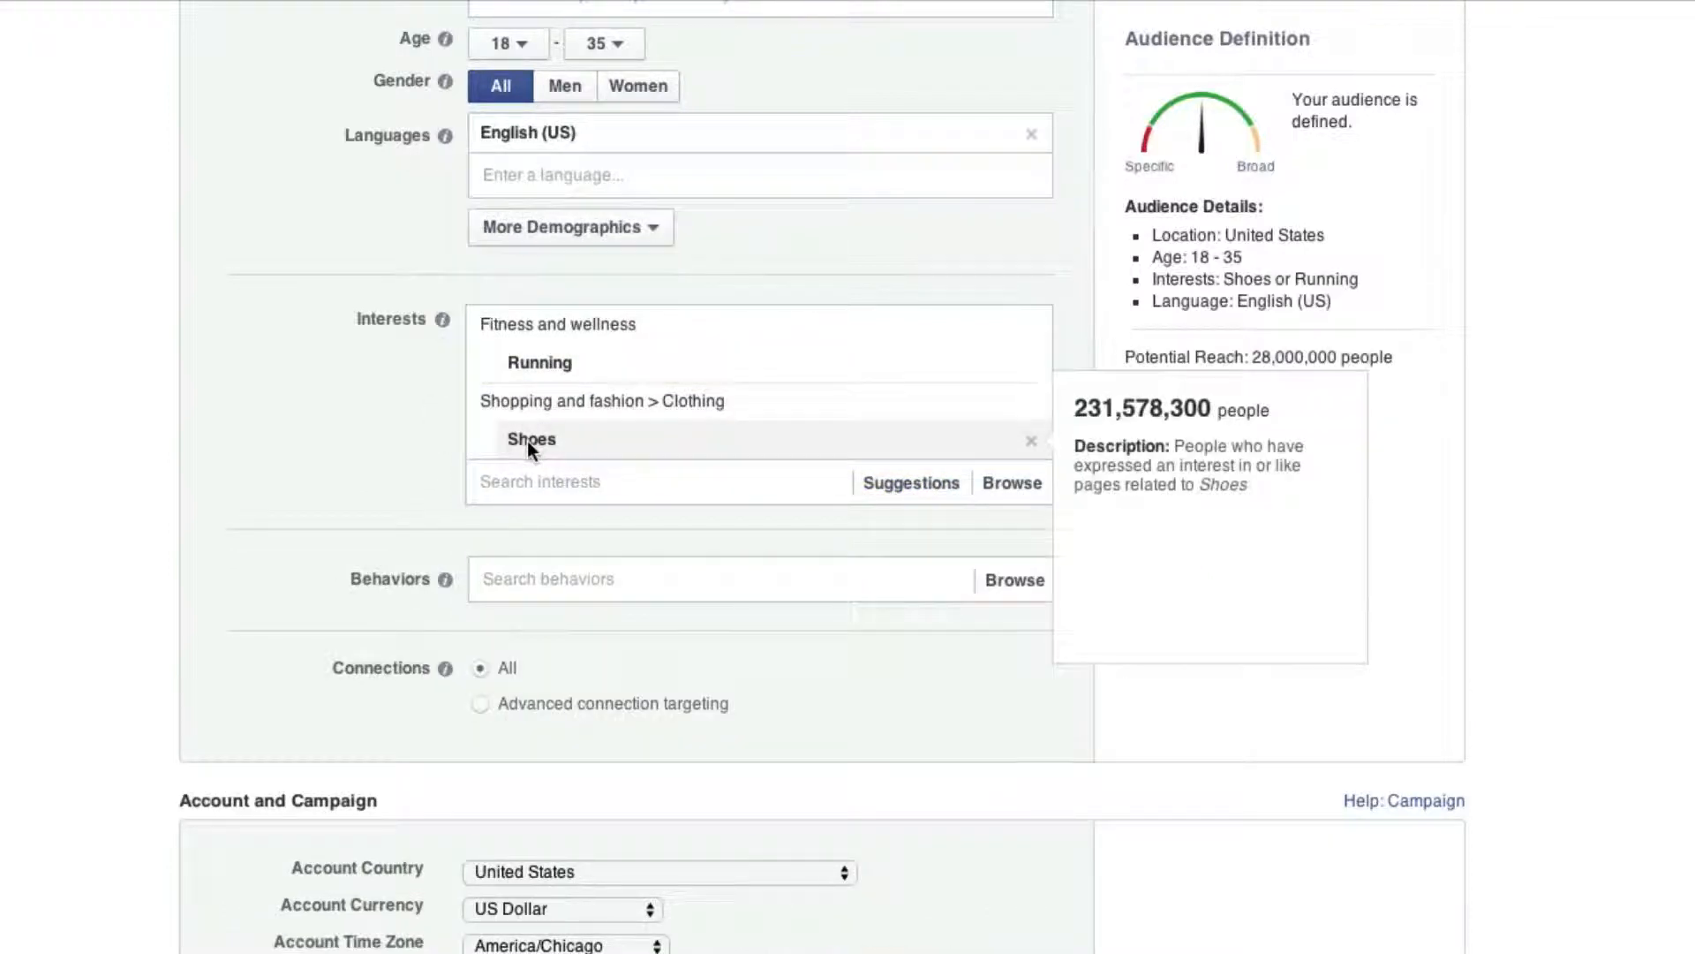
{"action": "mouse_move", "coordinate": [549, 357]}
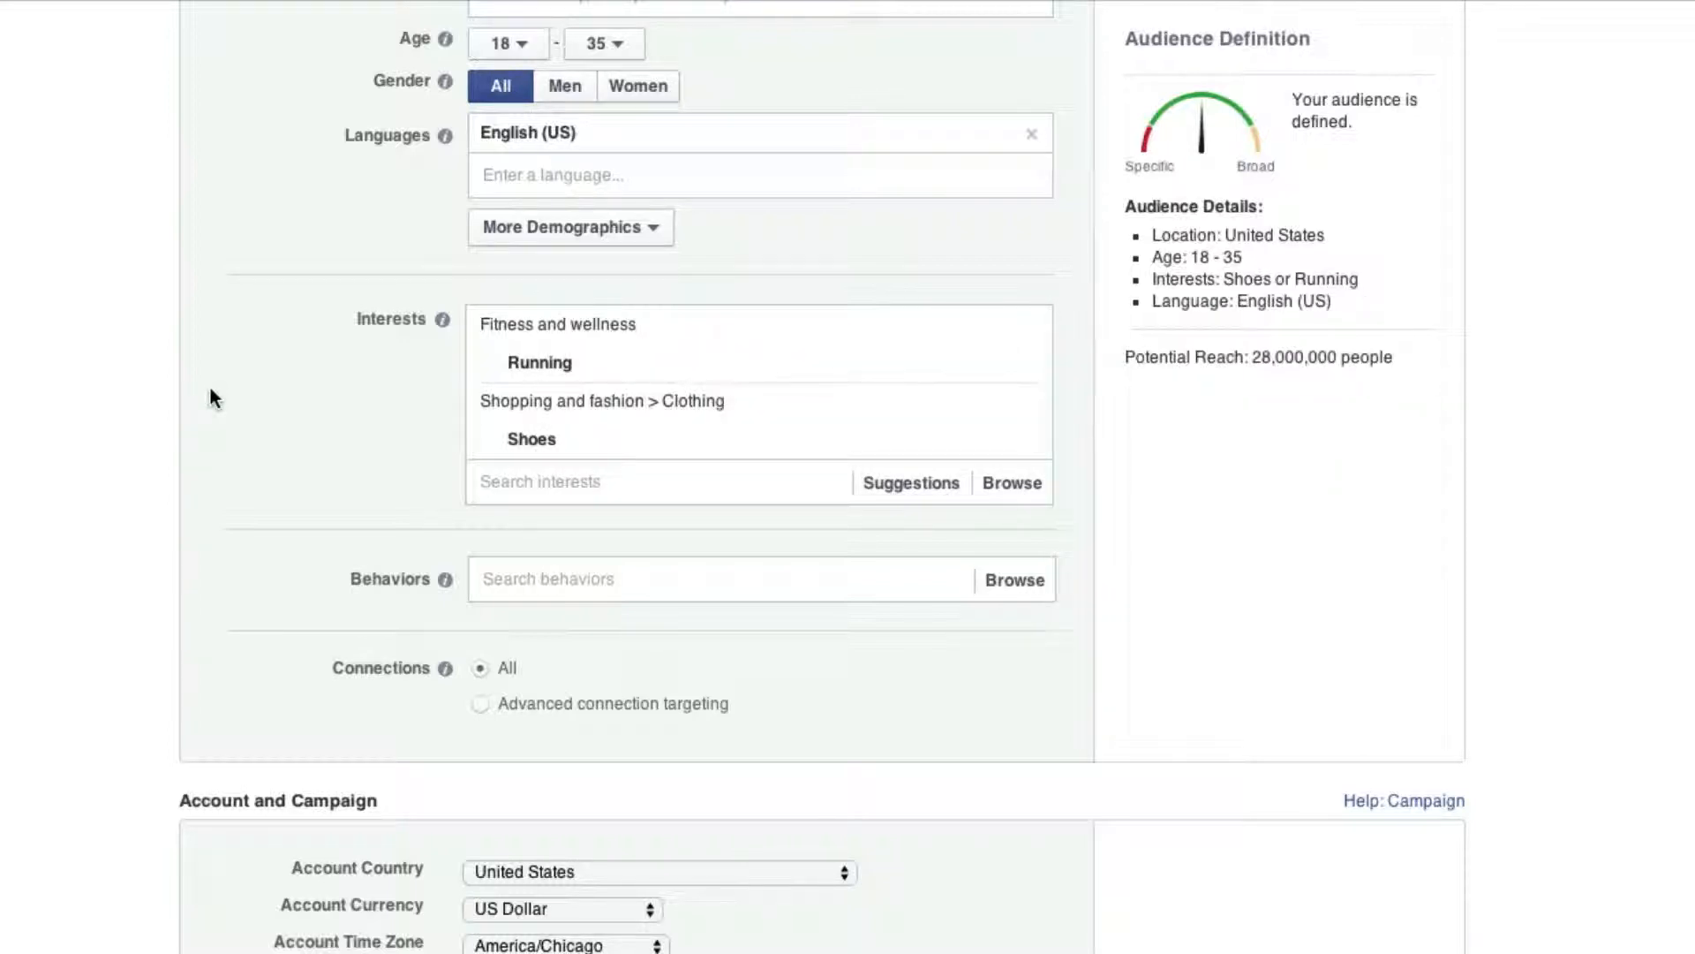
Step: Browse the Purchase behavior categories and add Vitamins and supplements from Health and beauty to the audience's behaviors
{"action": "left_click", "coordinate": [543, 574]}
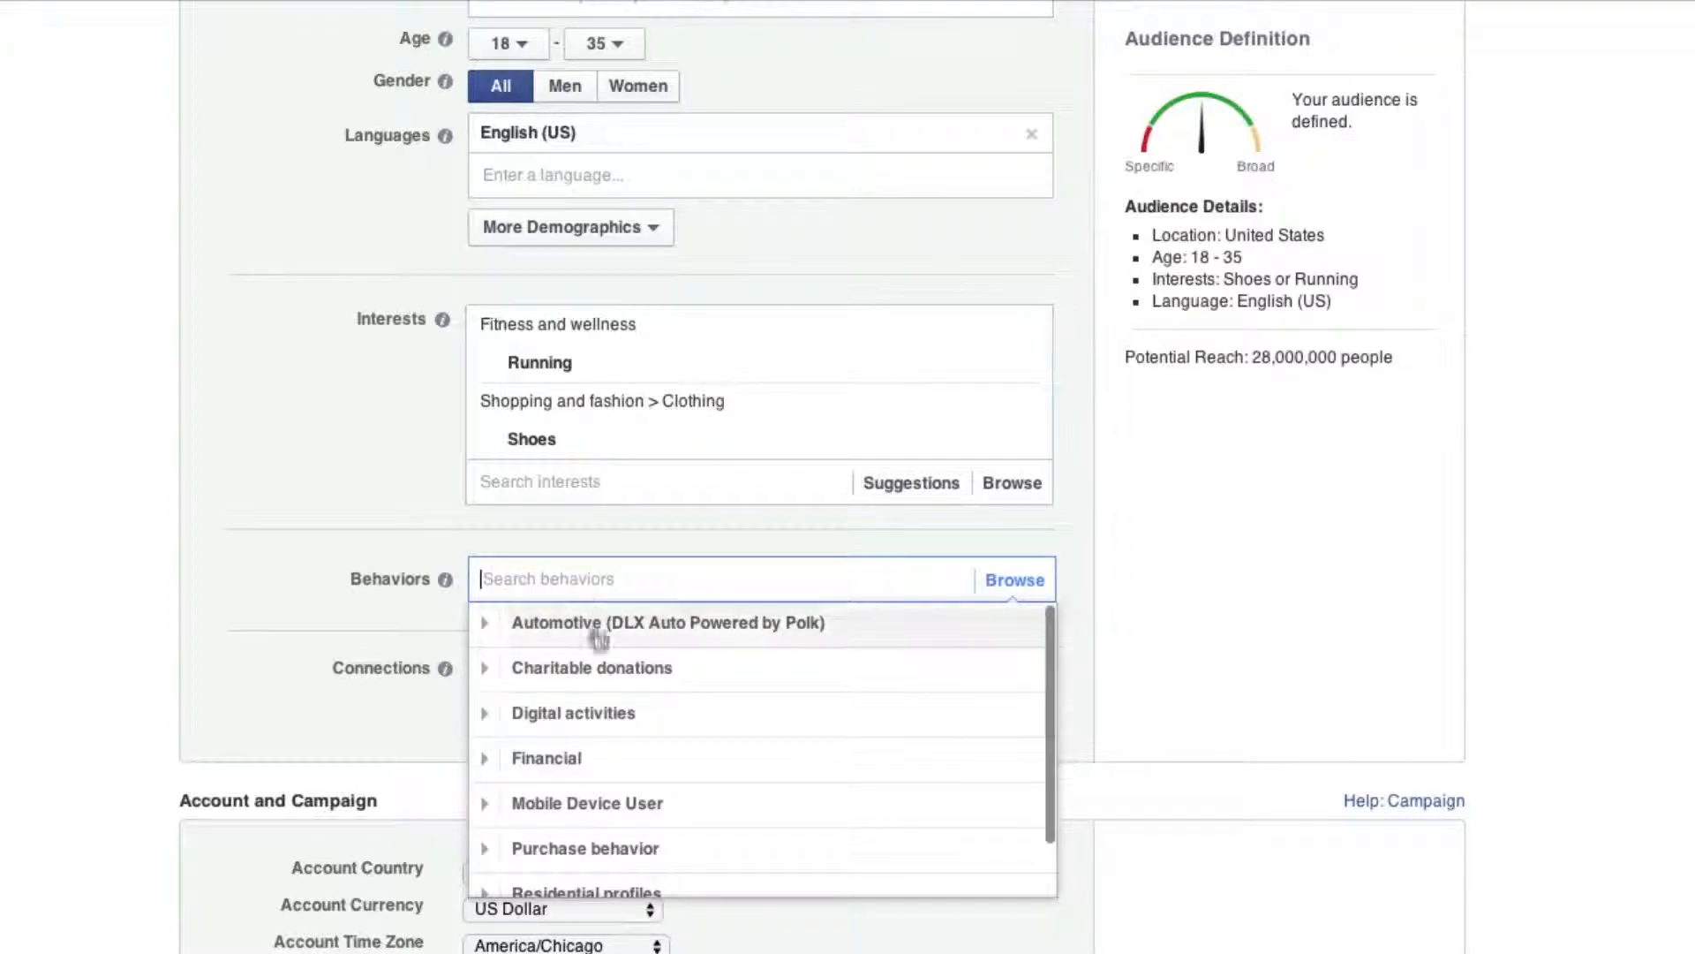
{"action": "scroll", "coordinate": [595, 707], "scroll_direction": "down", "scroll_amount": 2}
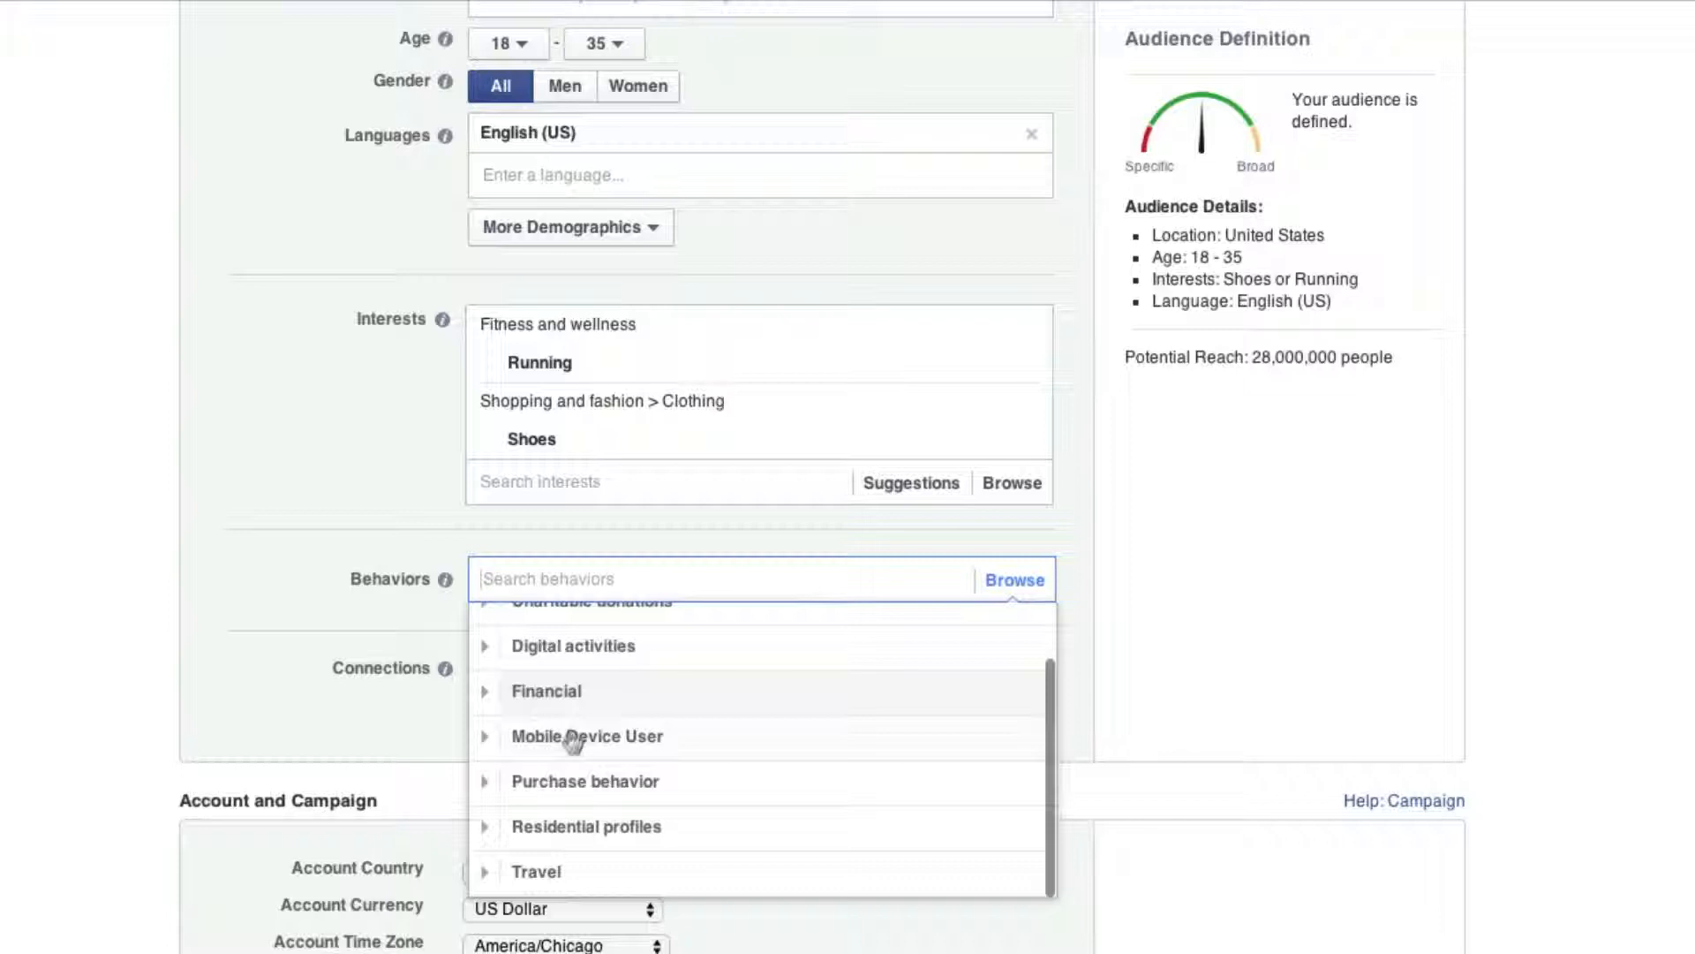
{"action": "left_click", "coordinate": [484, 782]}
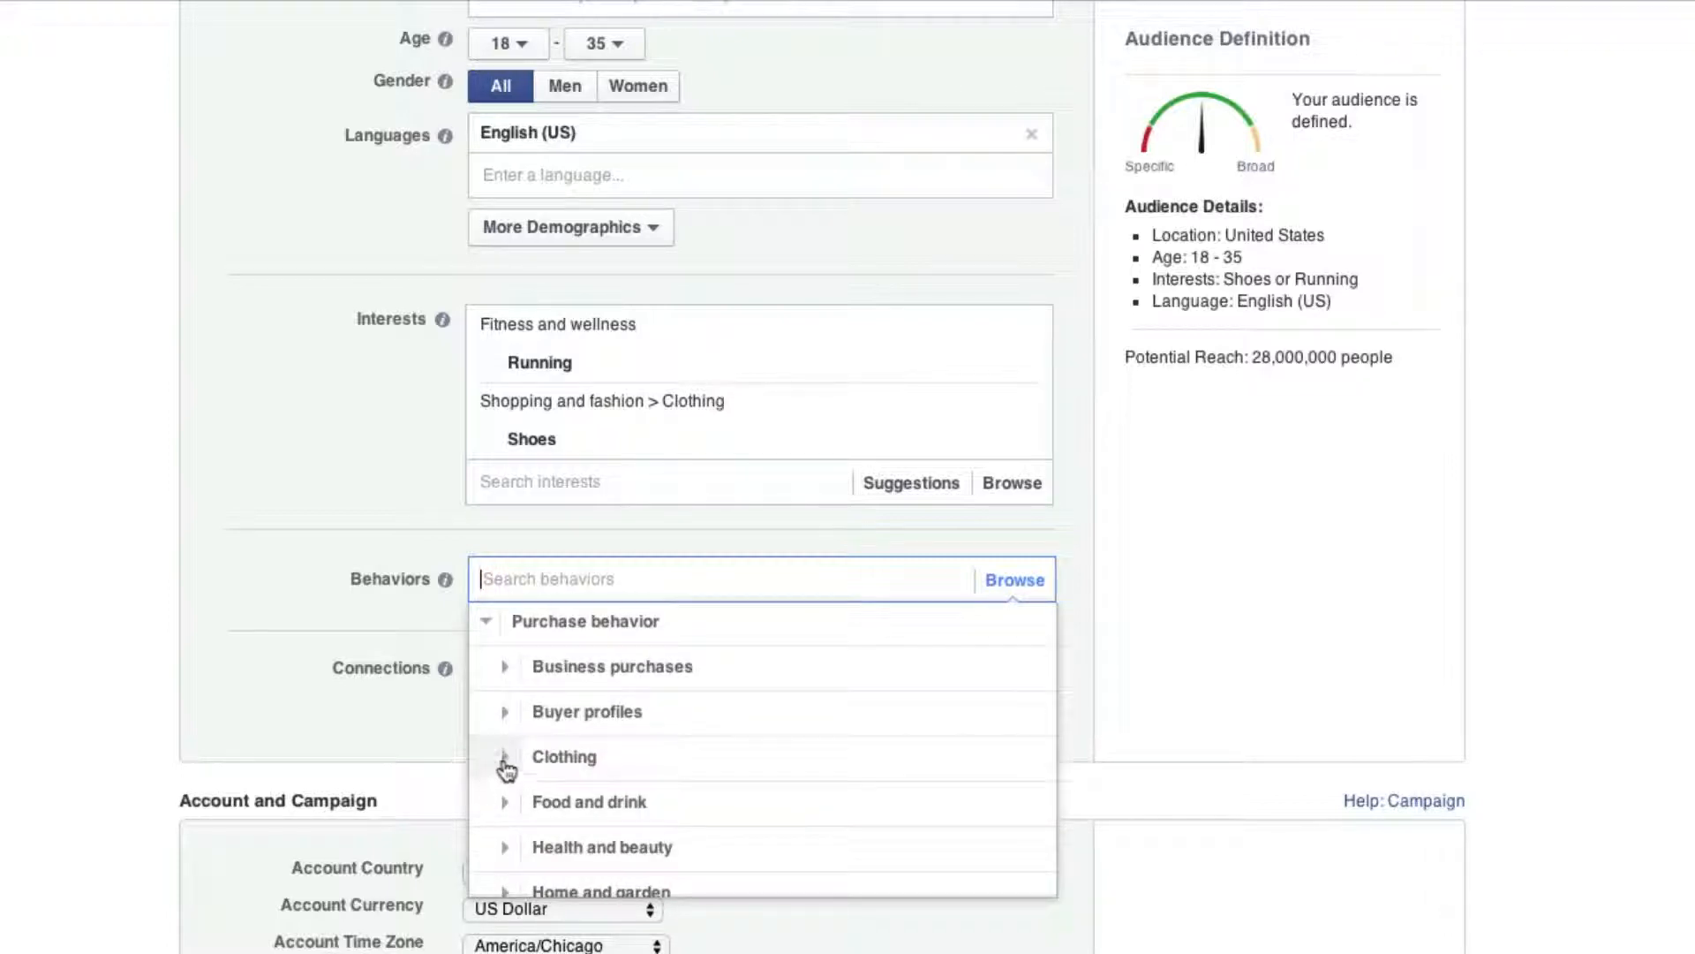
{"action": "left_click", "coordinate": [500, 849]}
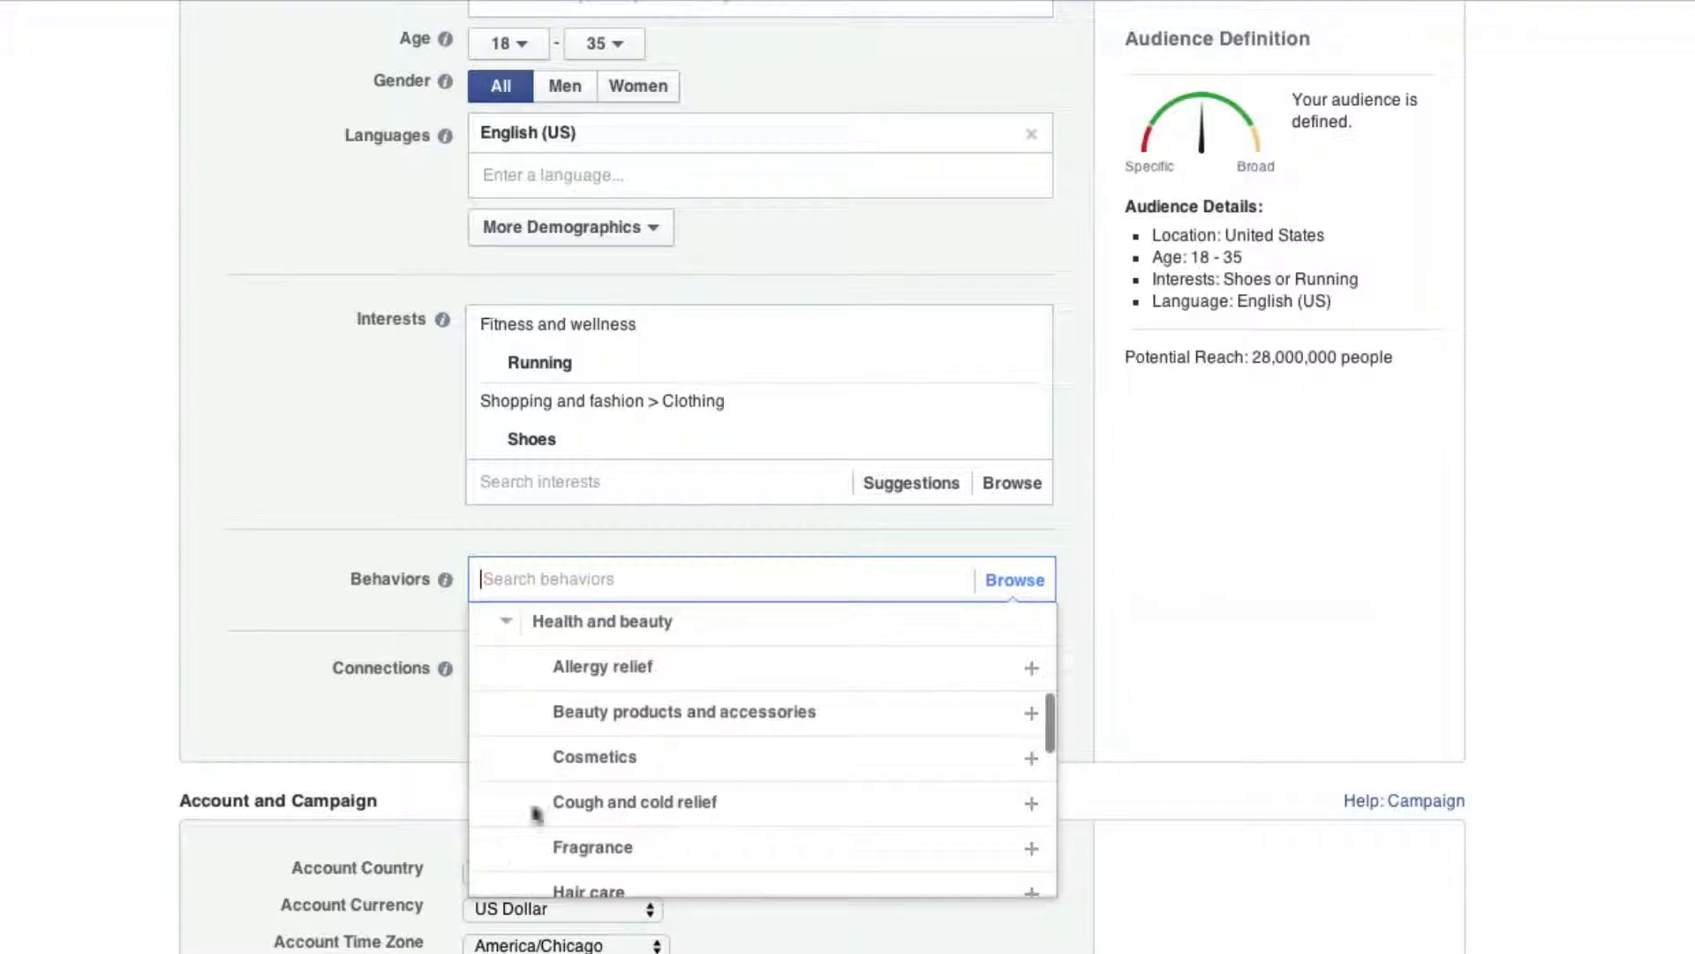
{"action": "mouse_move", "coordinate": [578, 764]}
{"action": "scroll", "coordinate": [579, 763], "scroll_direction": "down", "scroll_amount": 5}
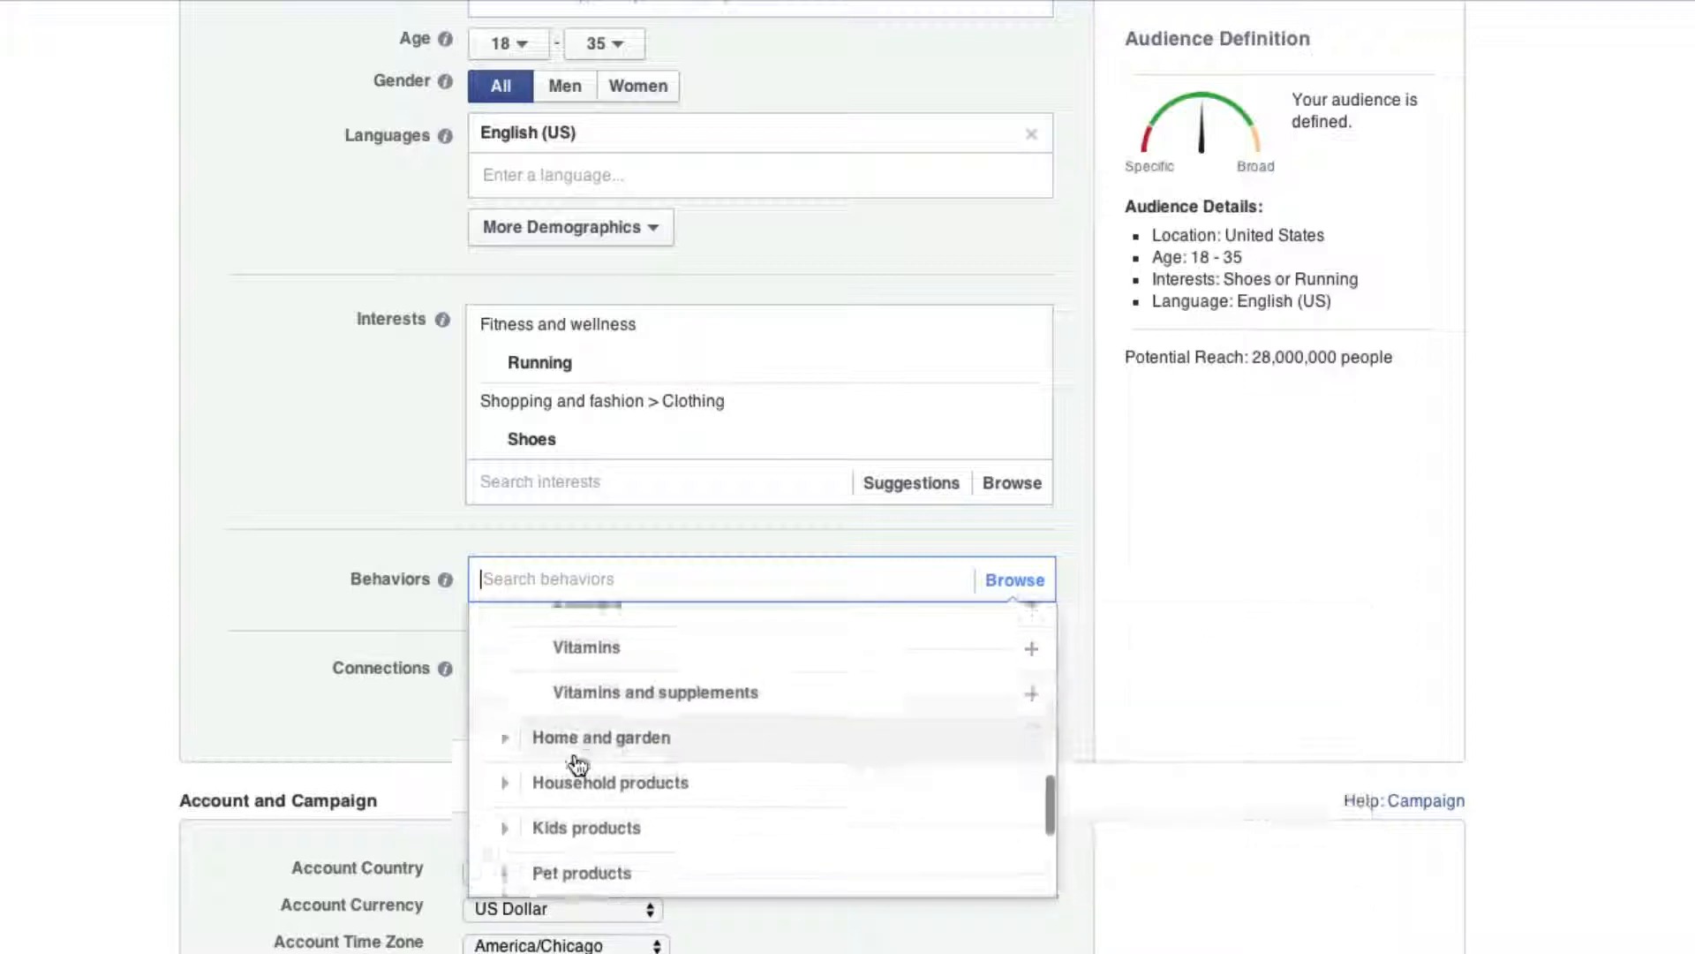
{"action": "scroll", "coordinate": [733, 722], "scroll_direction": "up", "scroll_amount": 1}
{"action": "mouse_move", "coordinate": [745, 715]}
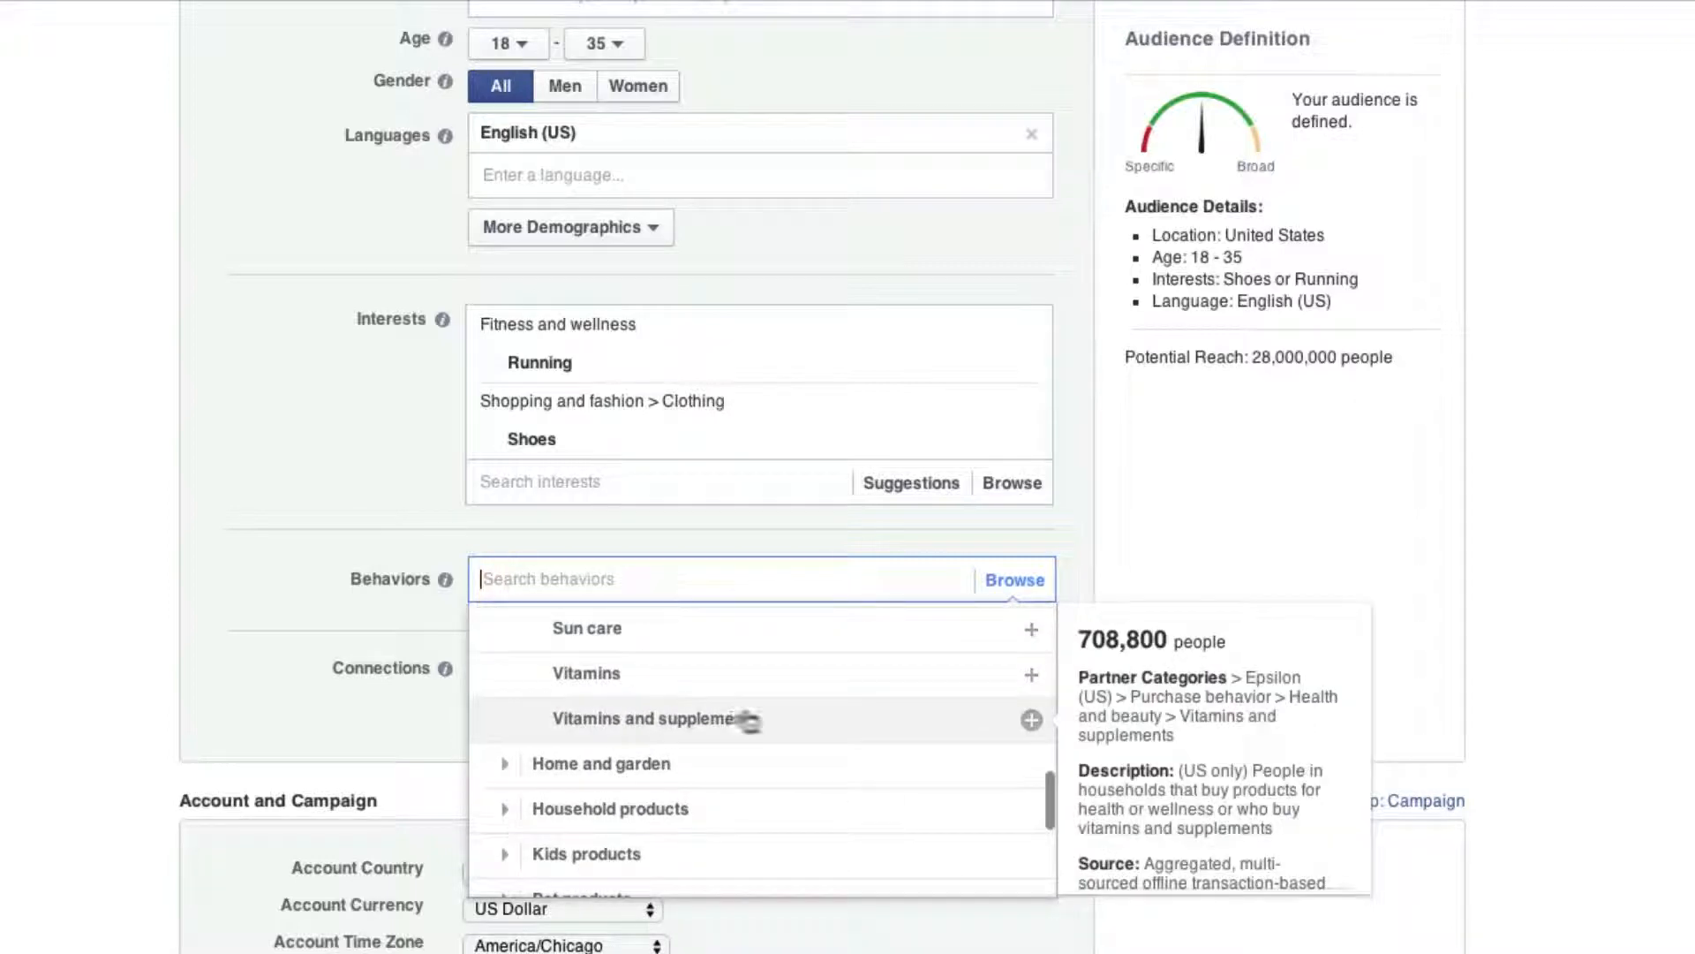
{"action": "left_click", "coordinate": [1032, 720]}
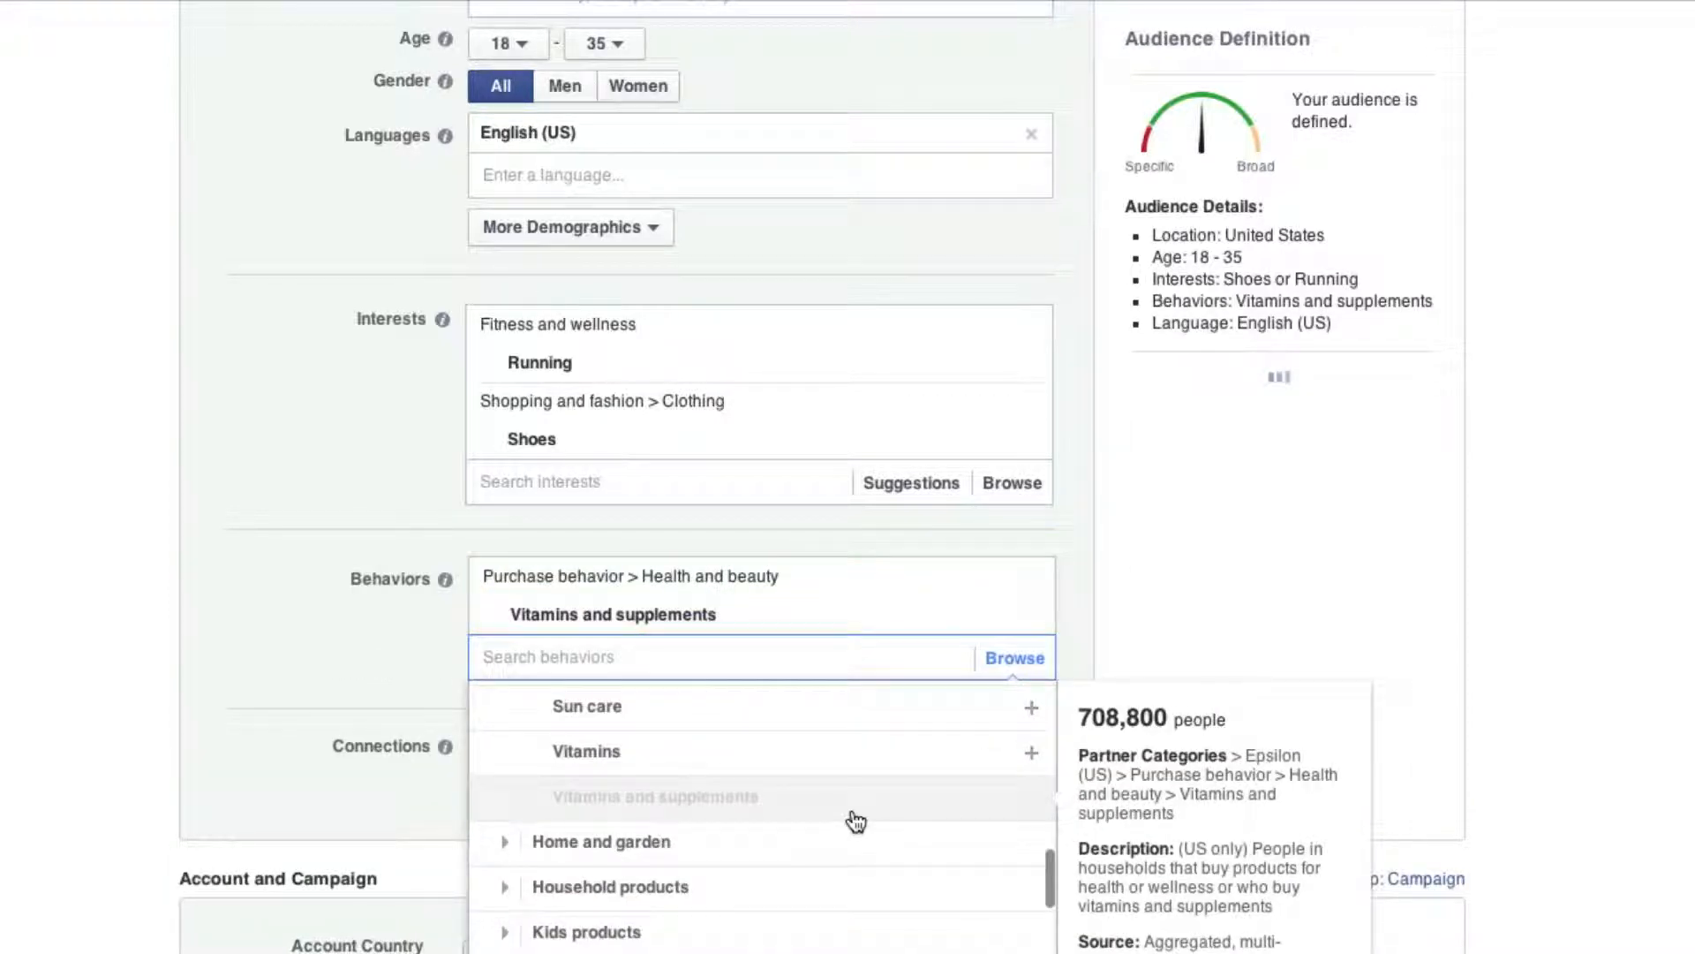
Step: Search for and add the Running and Shoes purchase behaviors to the audience's behaviors
{"action": "scroll", "coordinate": [662, 802], "scroll_direction": "up", "scroll_amount": 5}
{"action": "type", "text": "ru"}
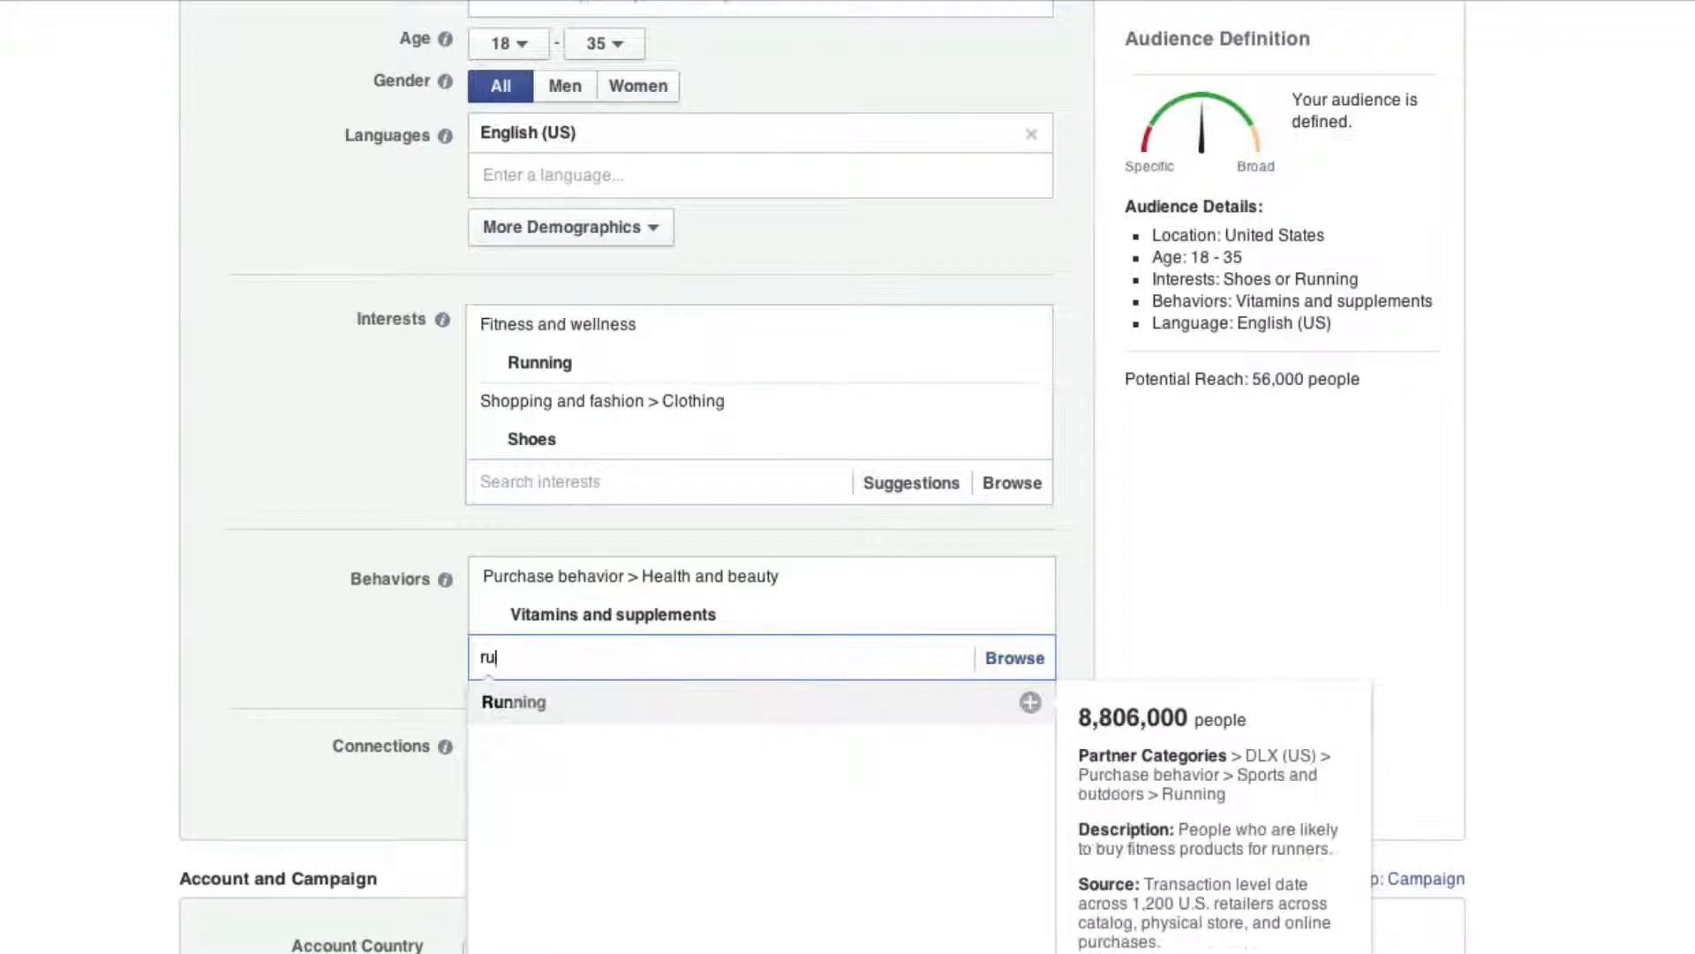
{"action": "type", "text": "nnin"}
{"action": "scroll", "coordinate": [886, 568], "scroll_direction": "down", "scroll_amount": 3}
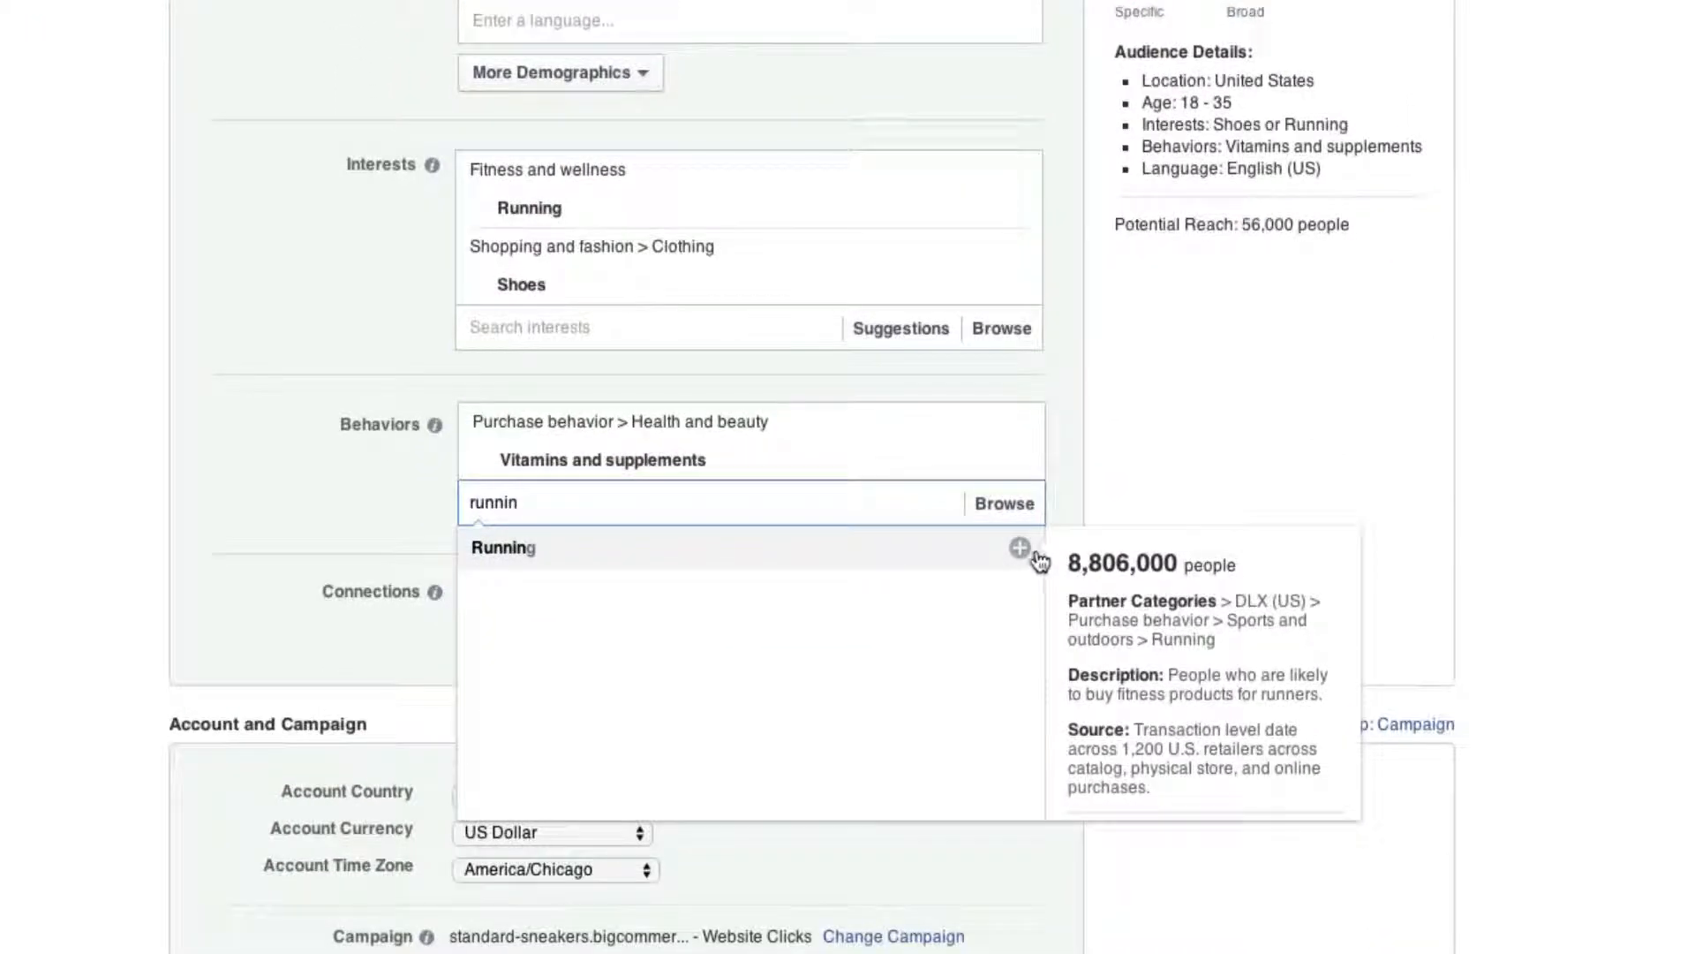
{"action": "left_click", "coordinate": [1020, 548]}
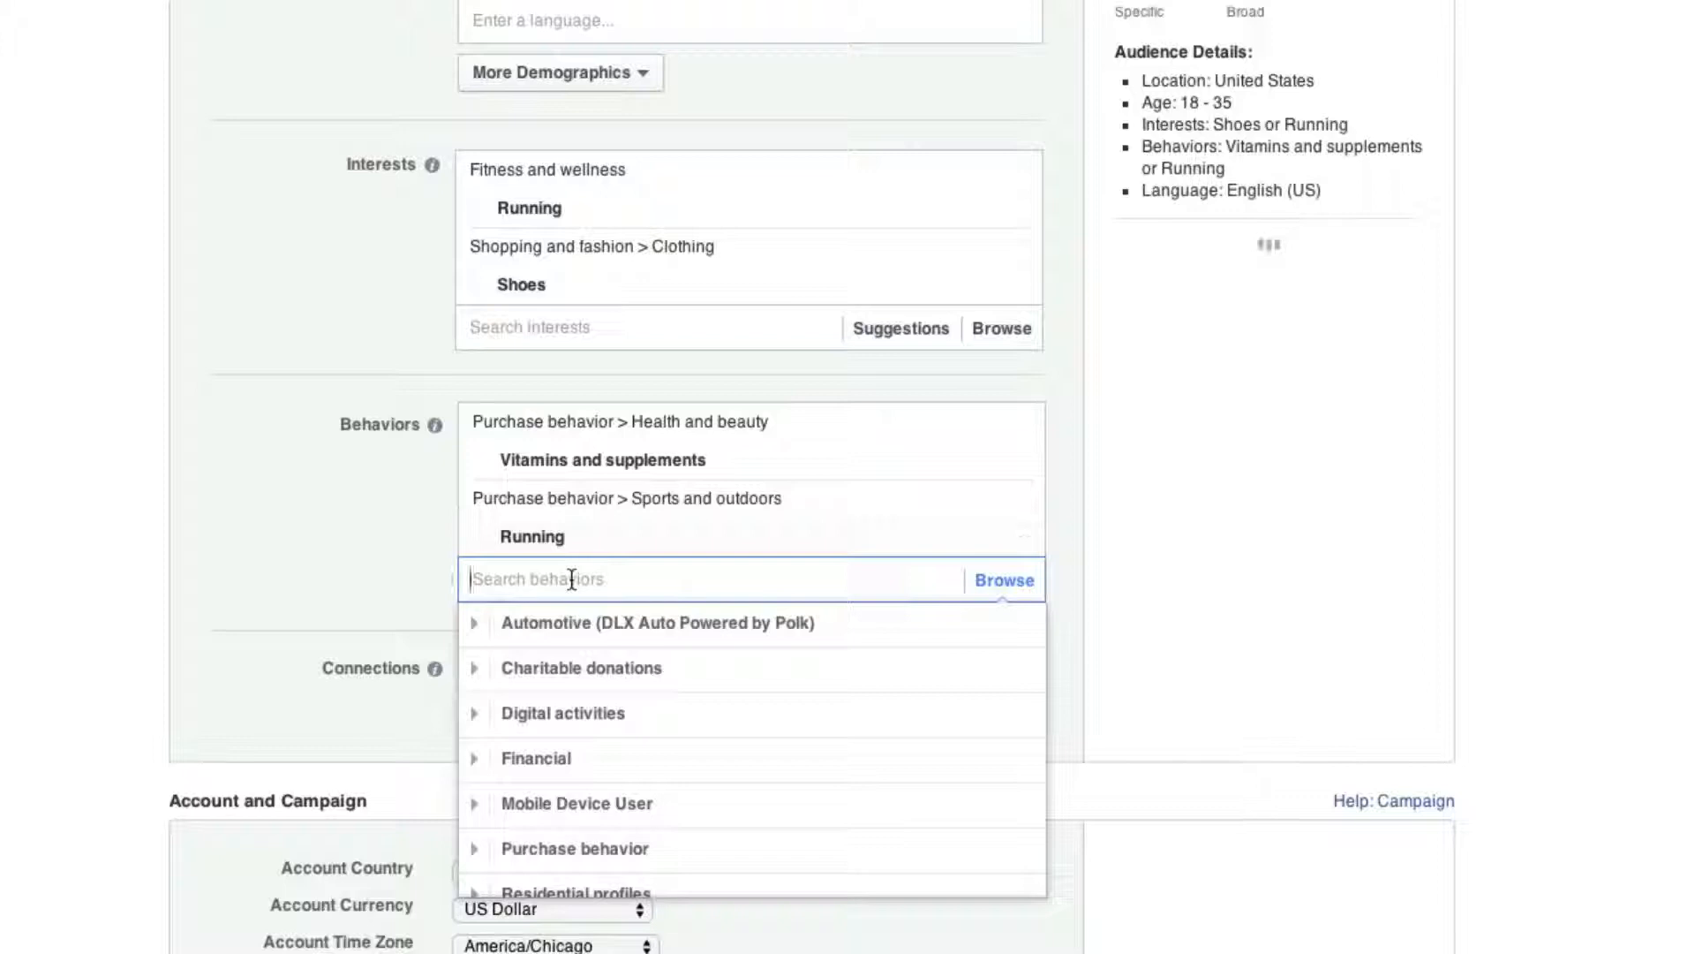
{"action": "type", "text": "shoe"}
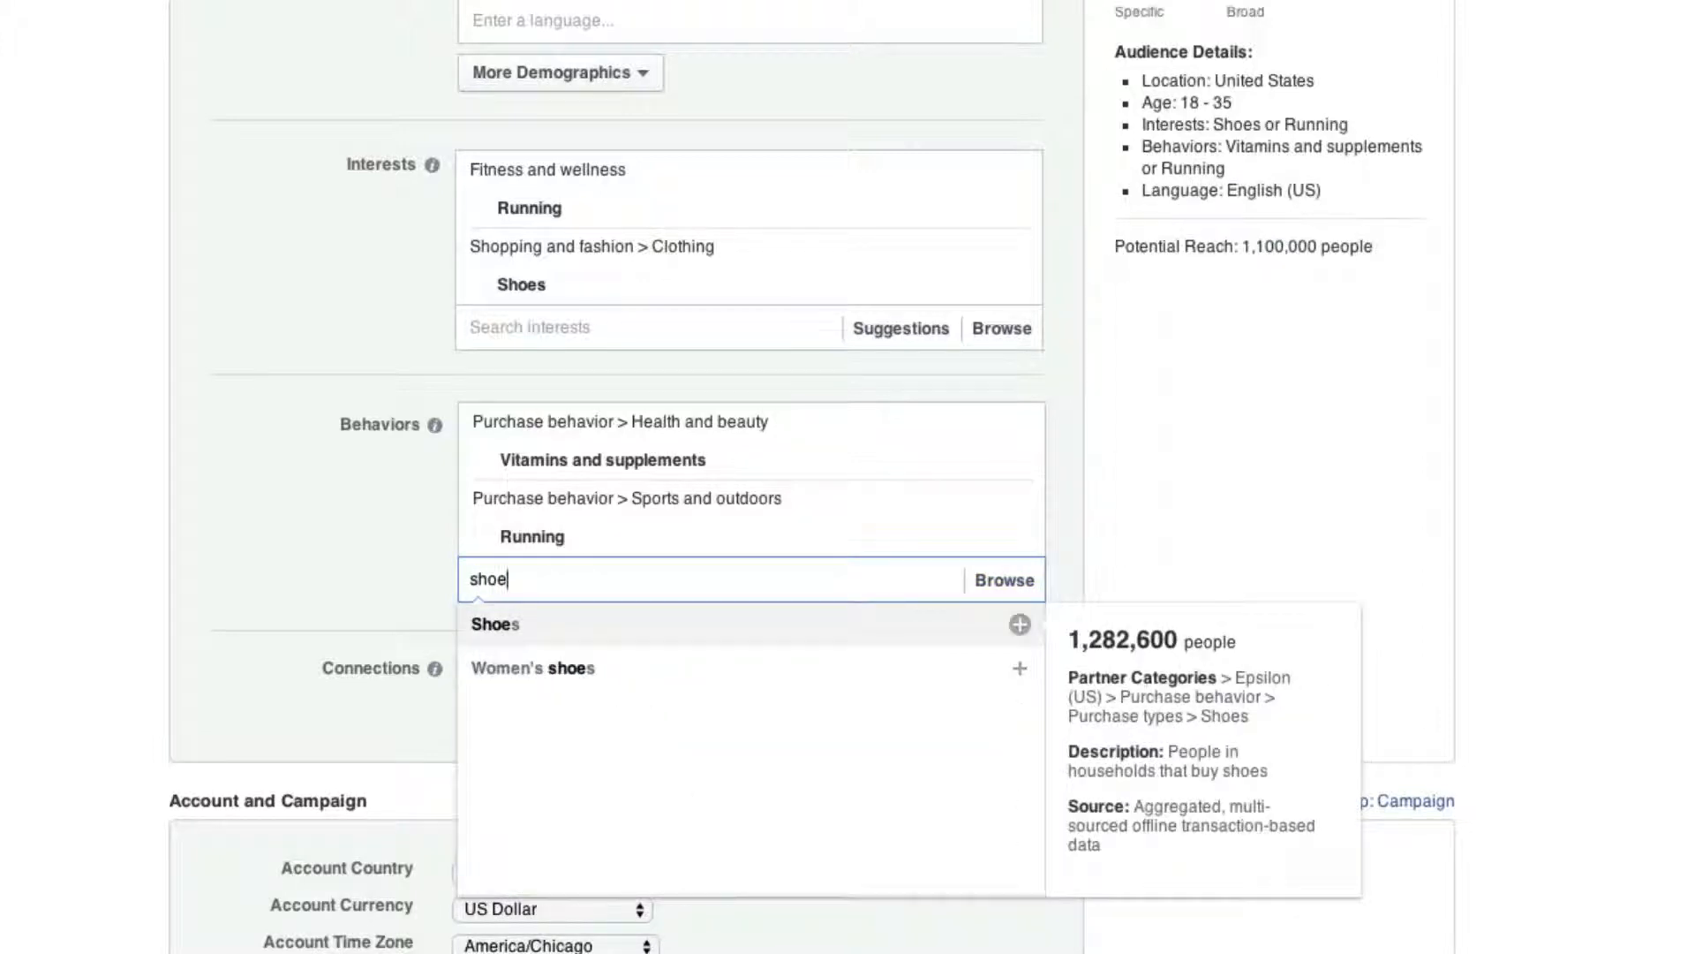
{"action": "left_click", "coordinate": [1020, 624]}
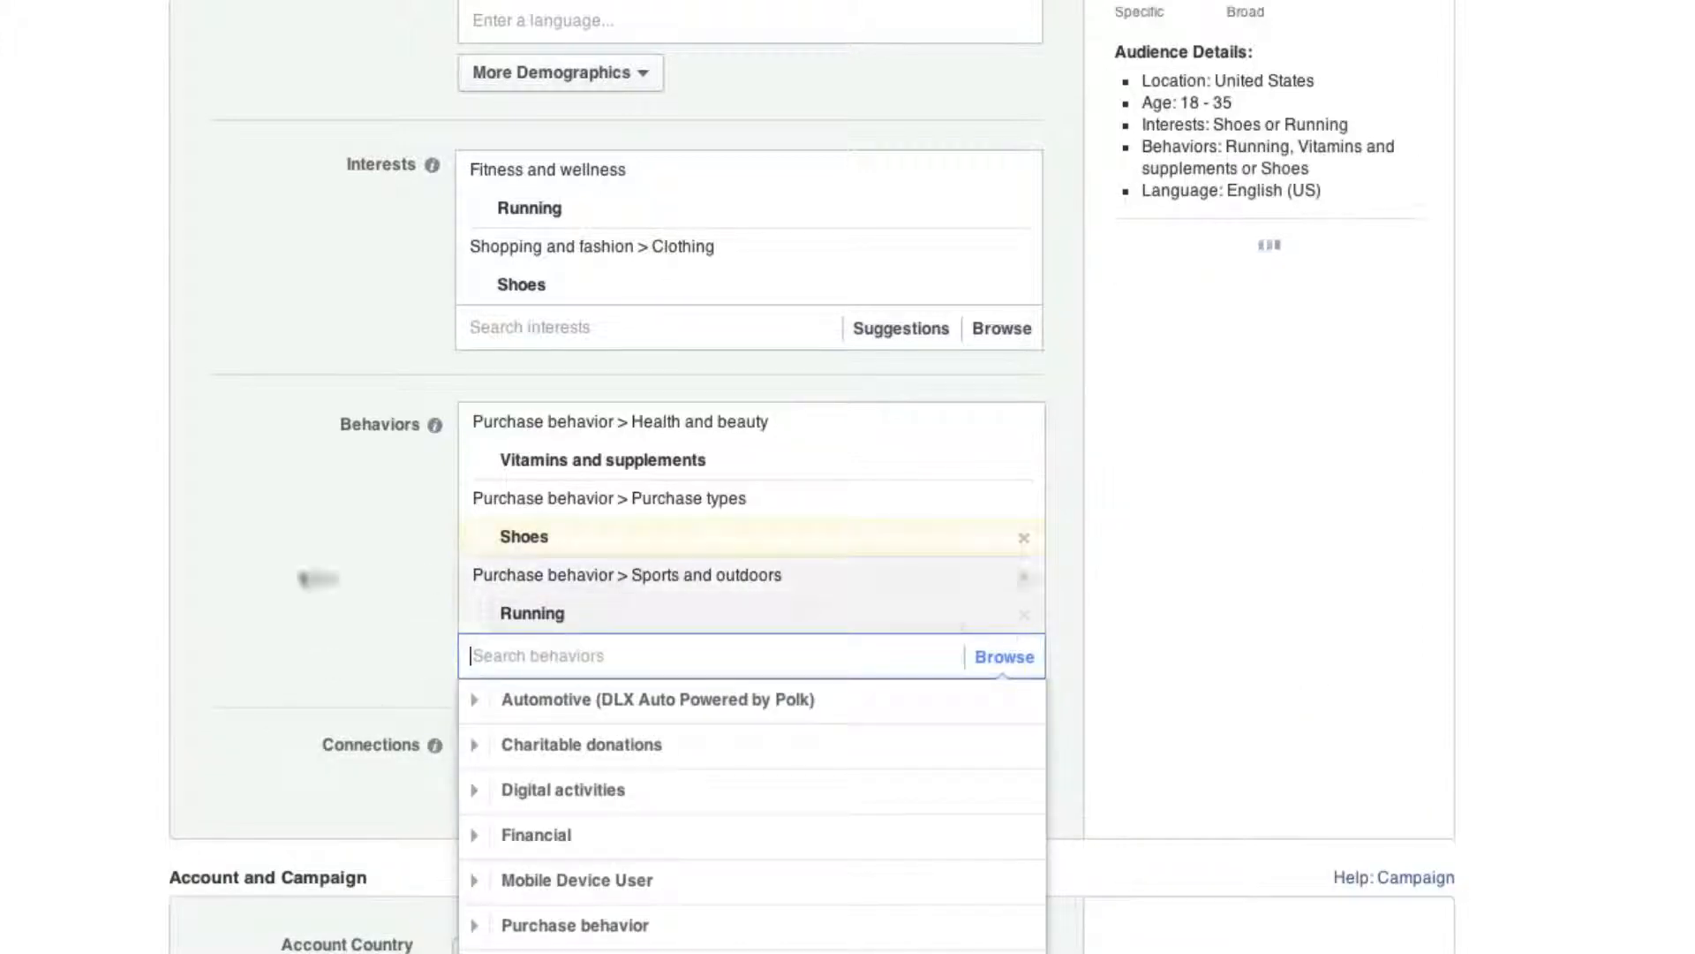
{"action": "left_click", "coordinate": [118, 584]}
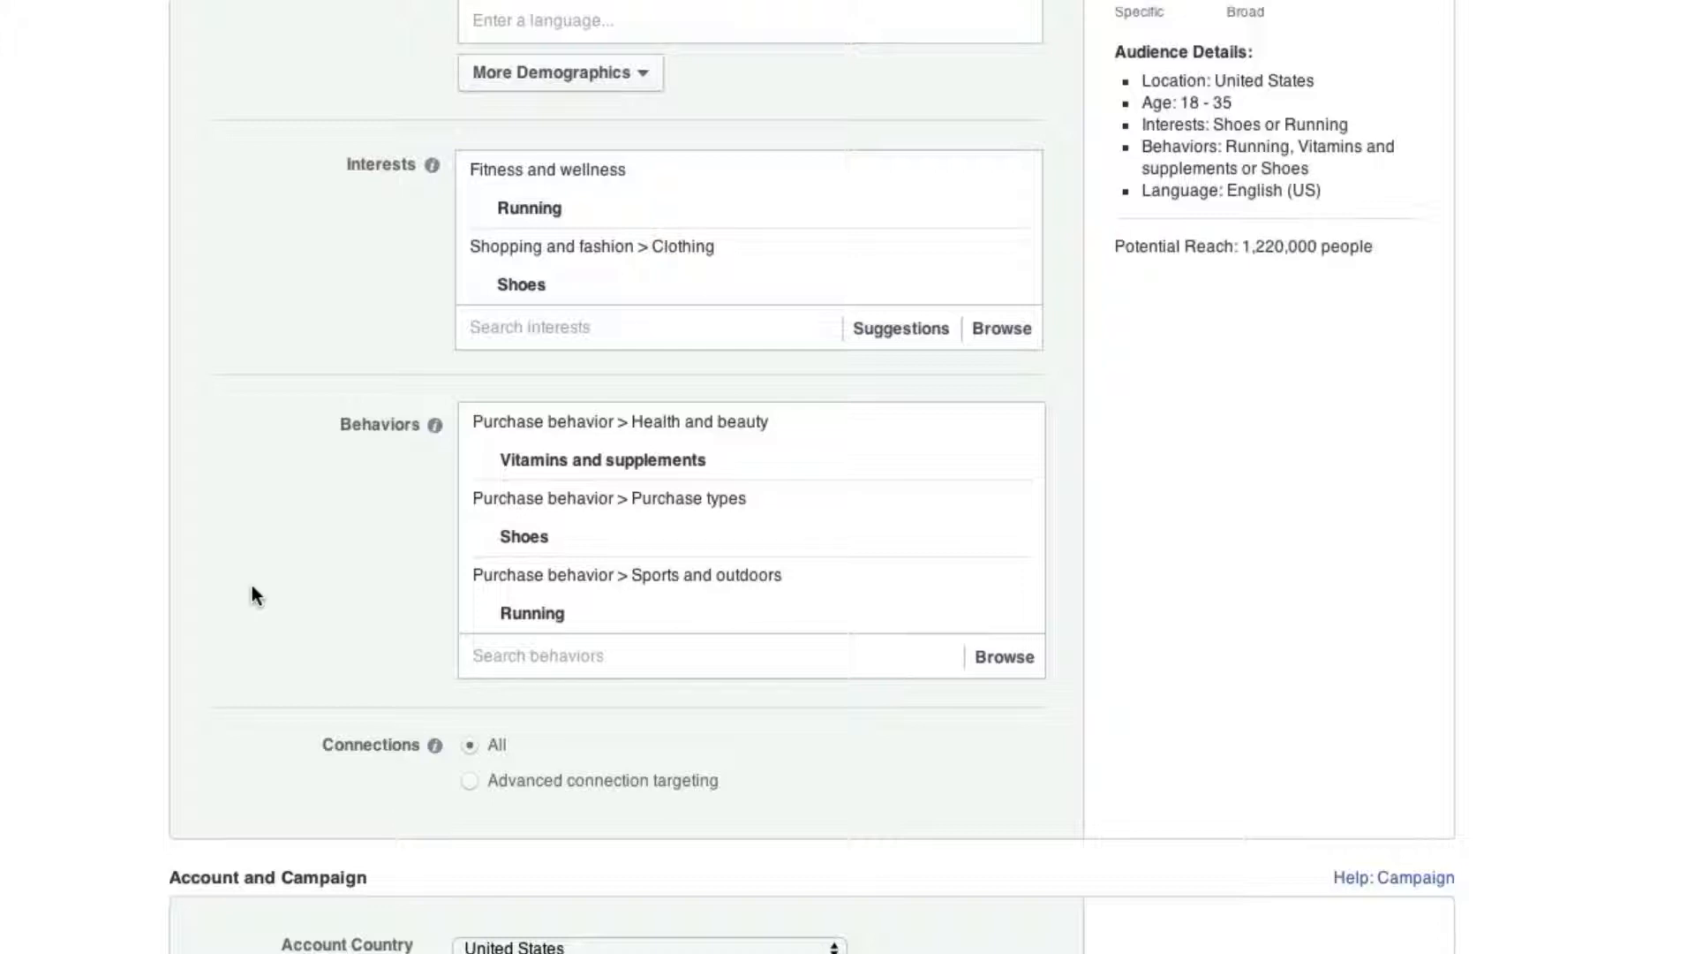
Step: Lower the audience's maximum age to 22 and check the effect on the potential reach
{"action": "scroll", "coordinate": [251, 585], "scroll_direction": "up", "scroll_amount": 2}
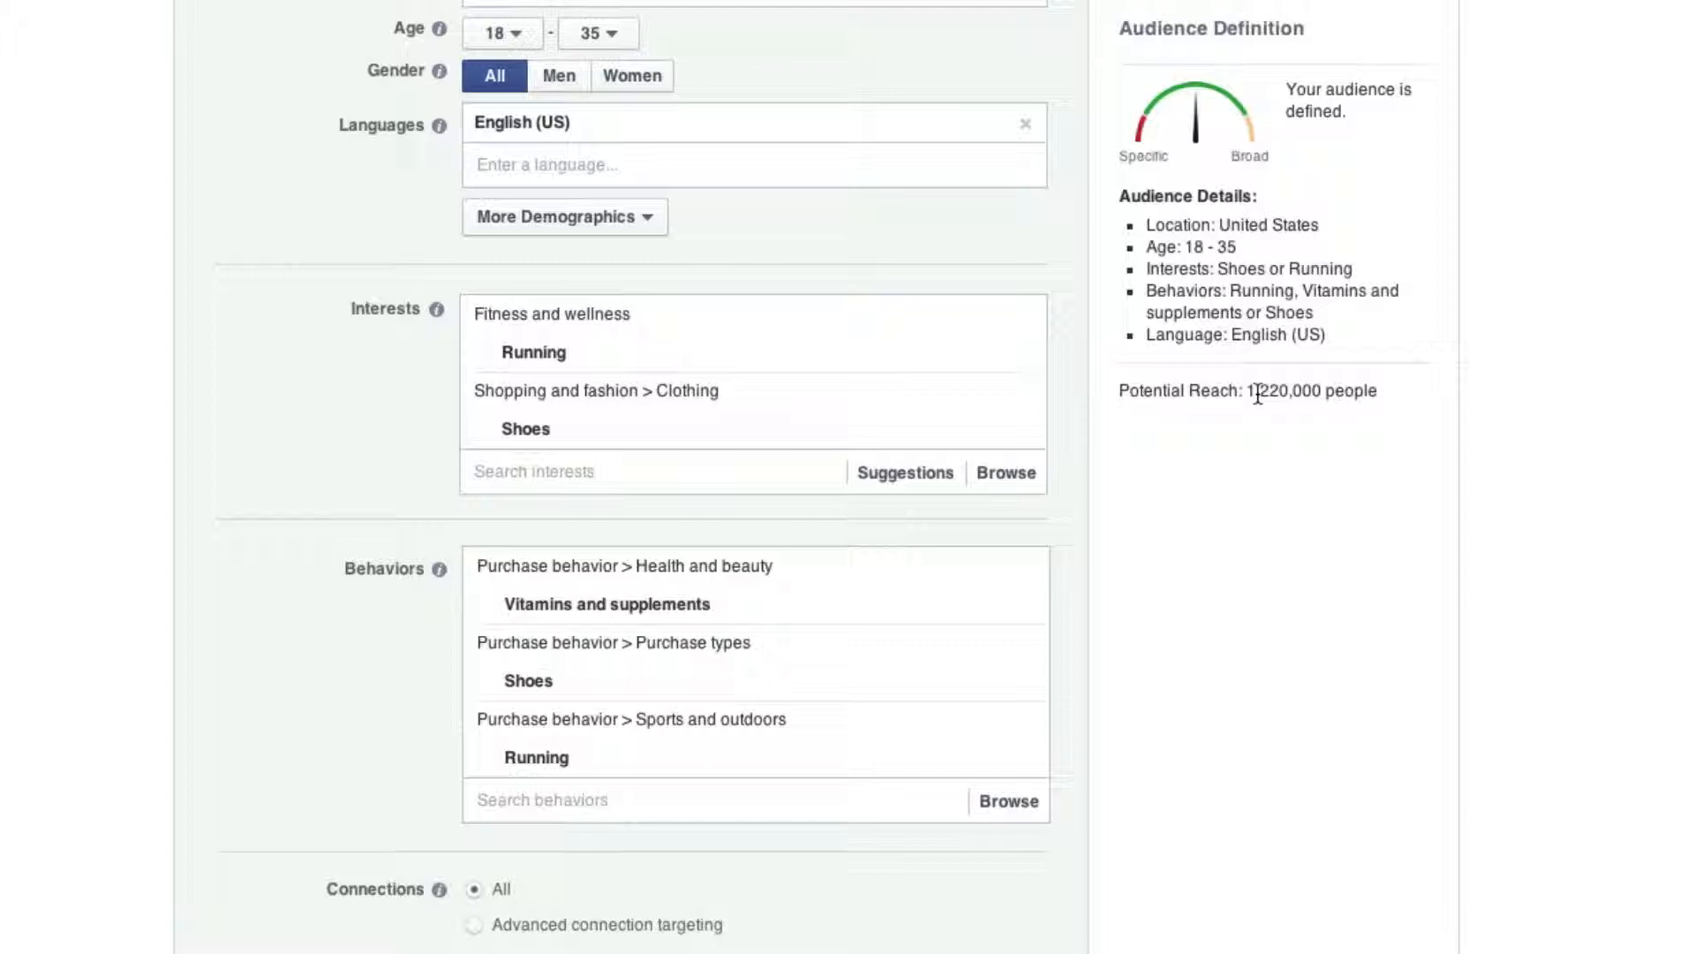
{"action": "scroll", "coordinate": [1260, 503], "scroll_direction": "up", "scroll_amount": 3}
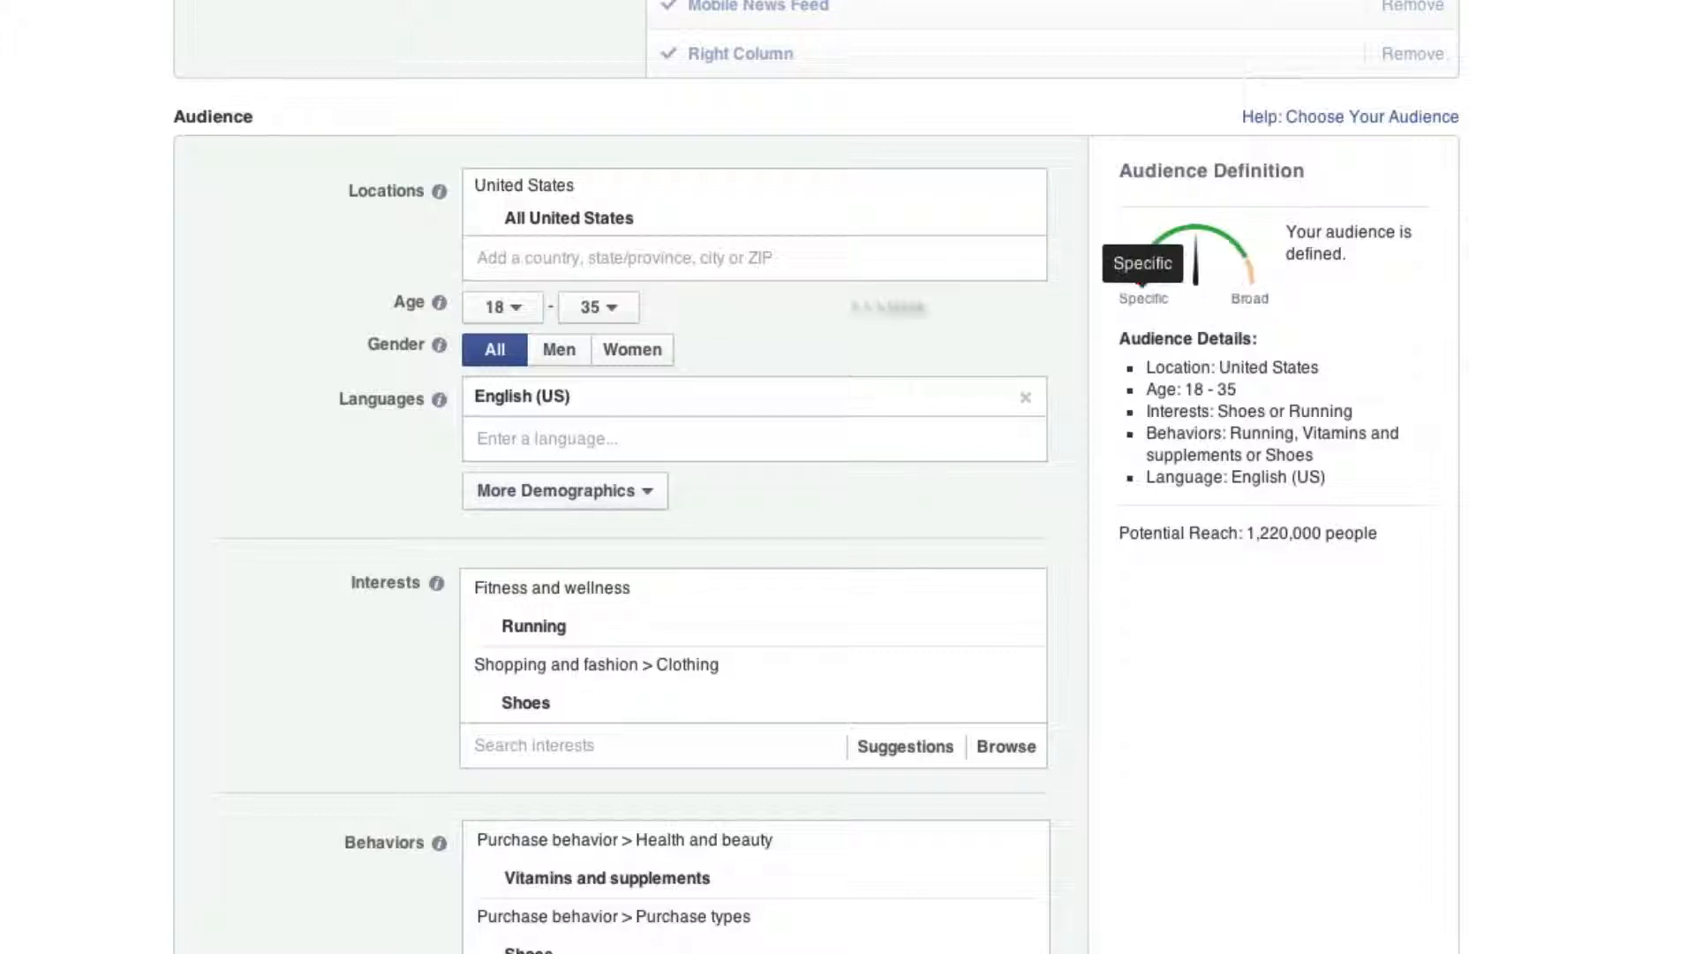
{"action": "left_click", "coordinate": [613, 311]}
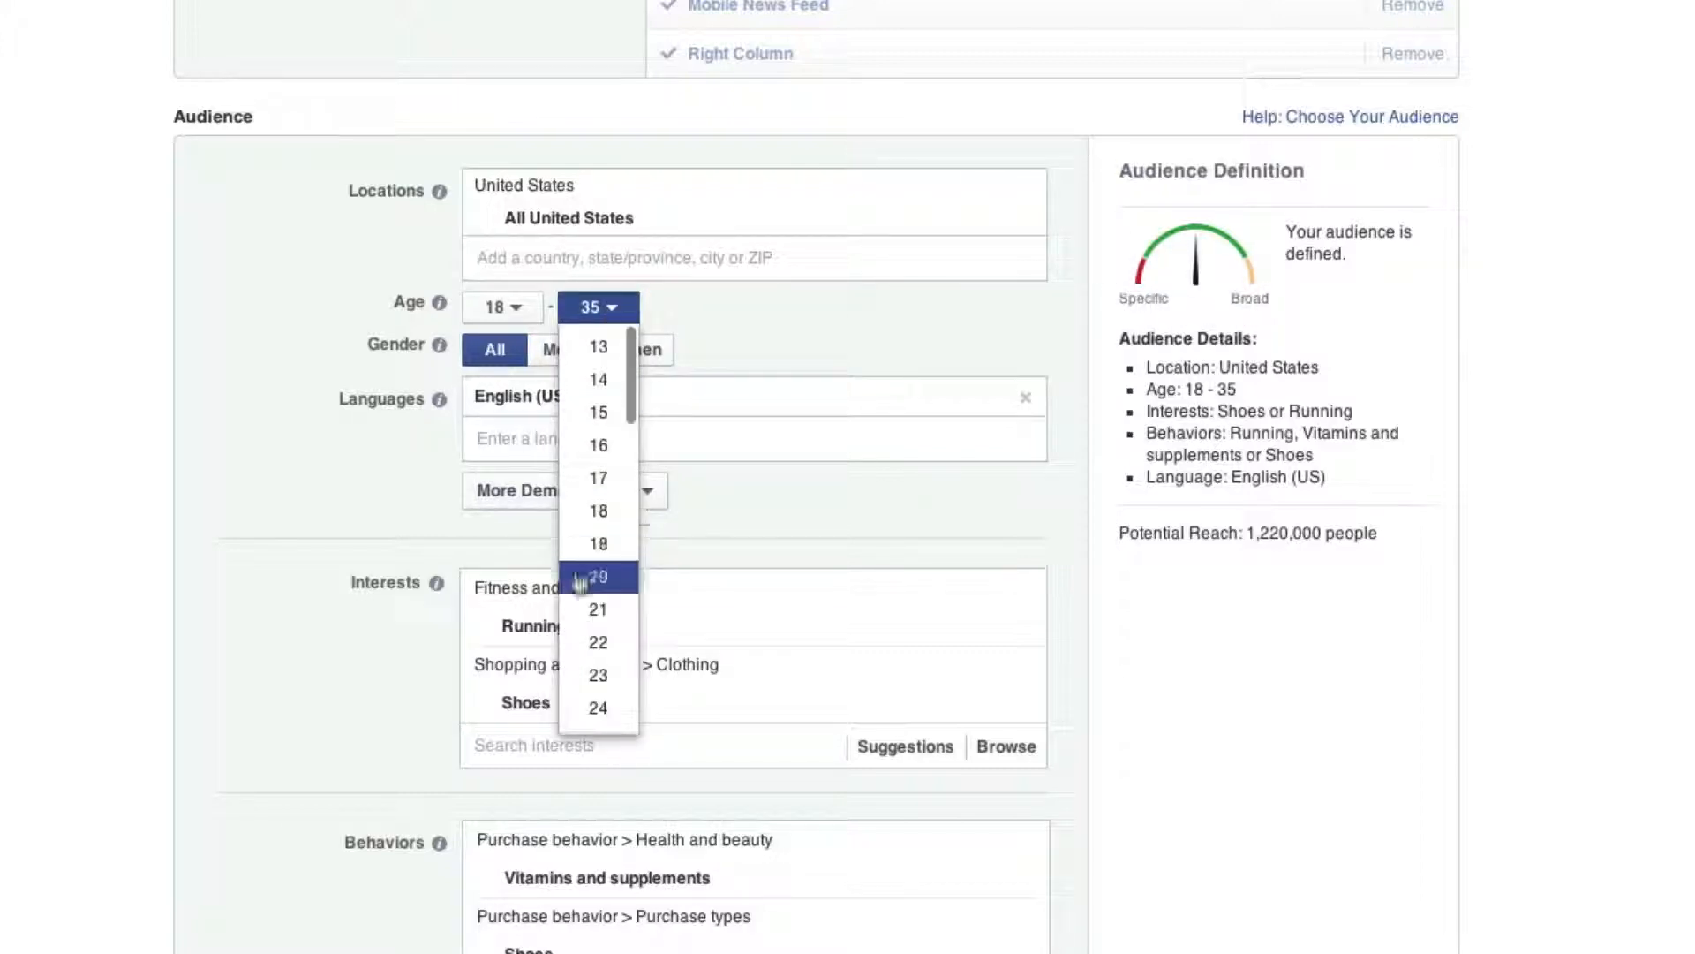
{"action": "scroll", "coordinate": [583, 609], "scroll_direction": "down", "scroll_amount": 1}
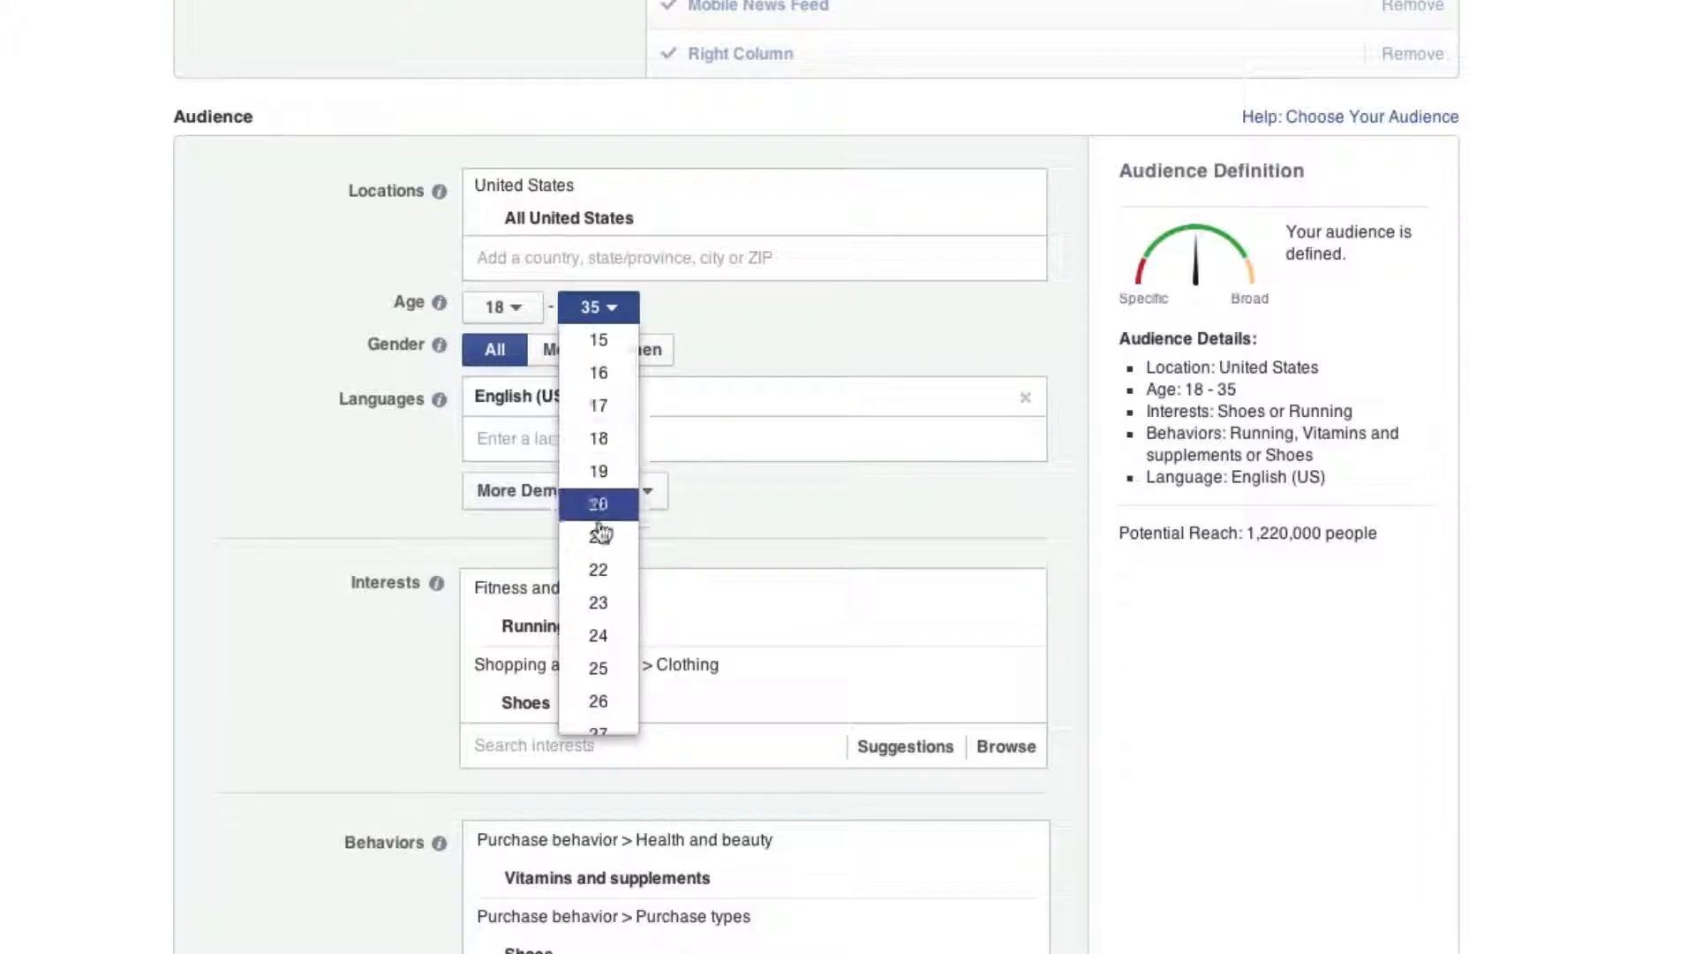
{"action": "left_click", "coordinate": [614, 572]}
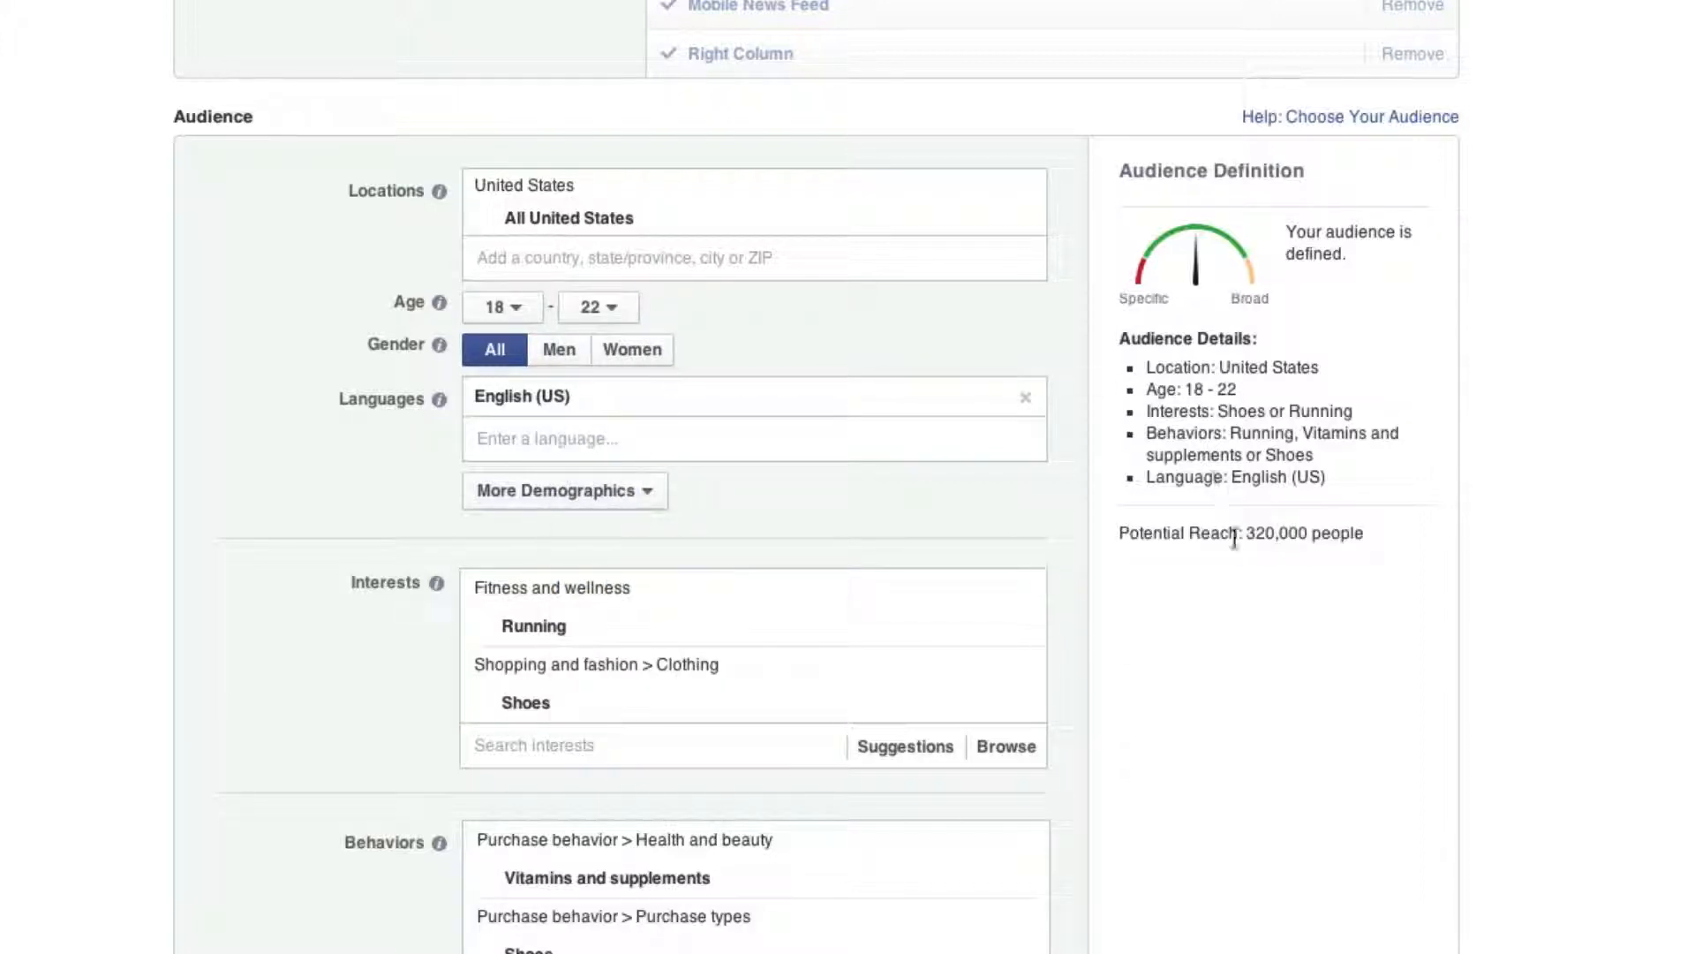
{"action": "double_click", "coordinate": [1258, 535]}
Step: Set the audience's maximum age back to 35
{"action": "left_click", "coordinate": [604, 311]}
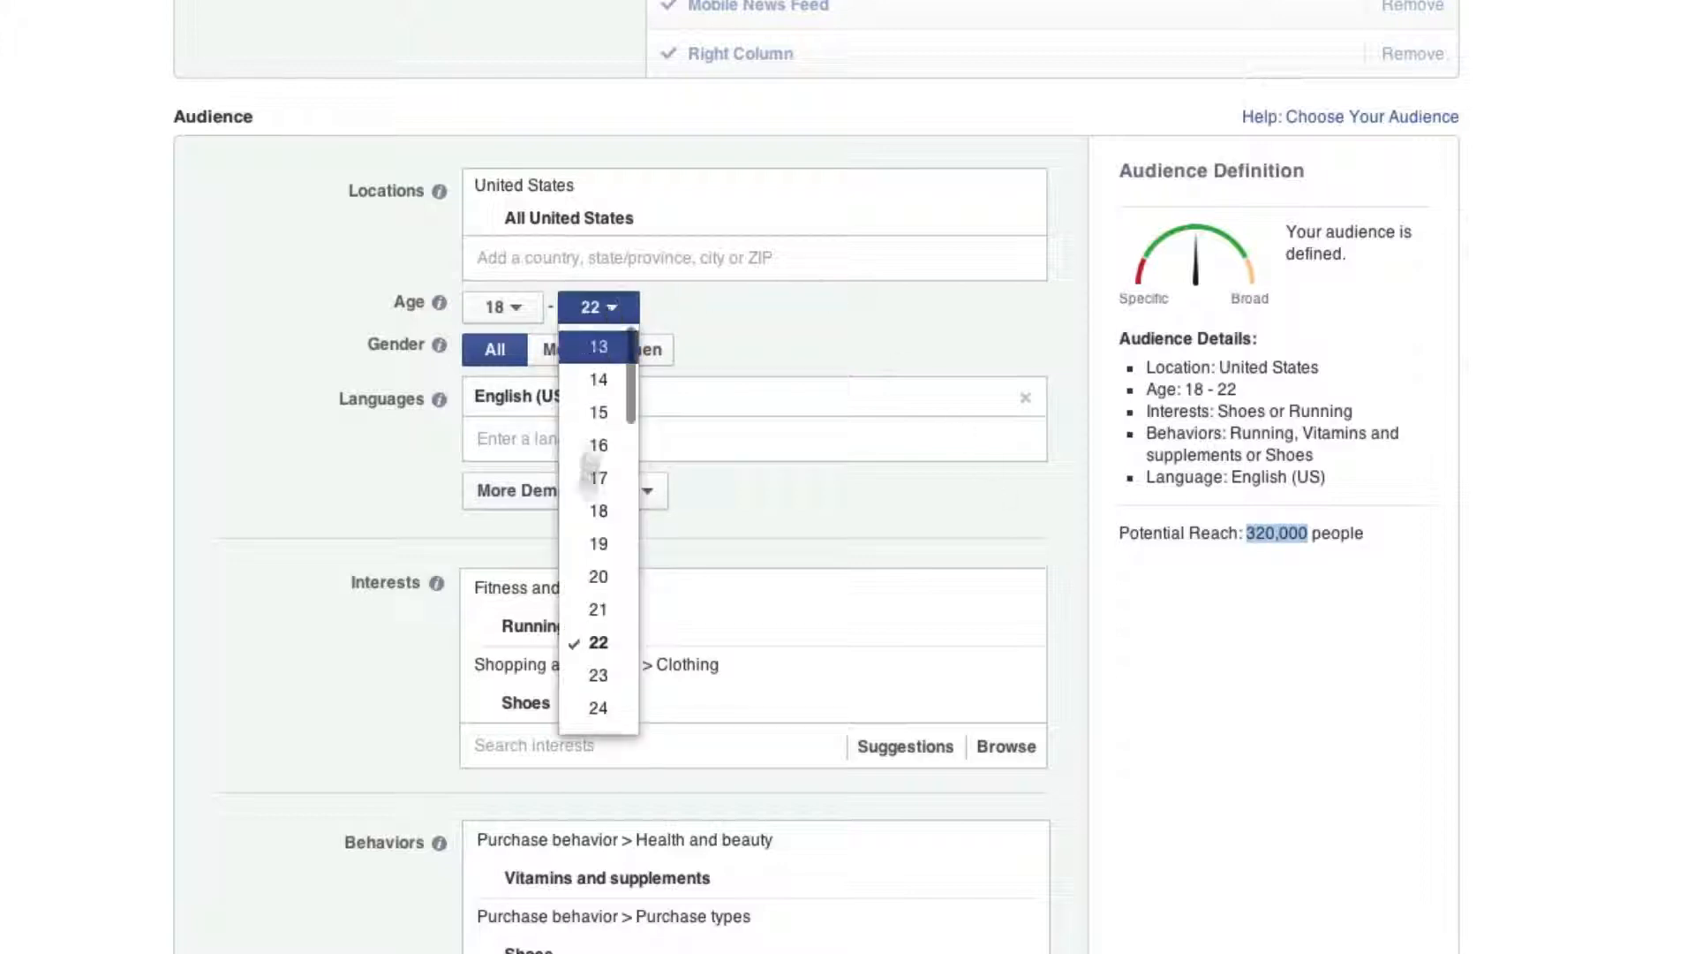
{"action": "scroll", "coordinate": [584, 578], "scroll_direction": "down", "scroll_amount": 5}
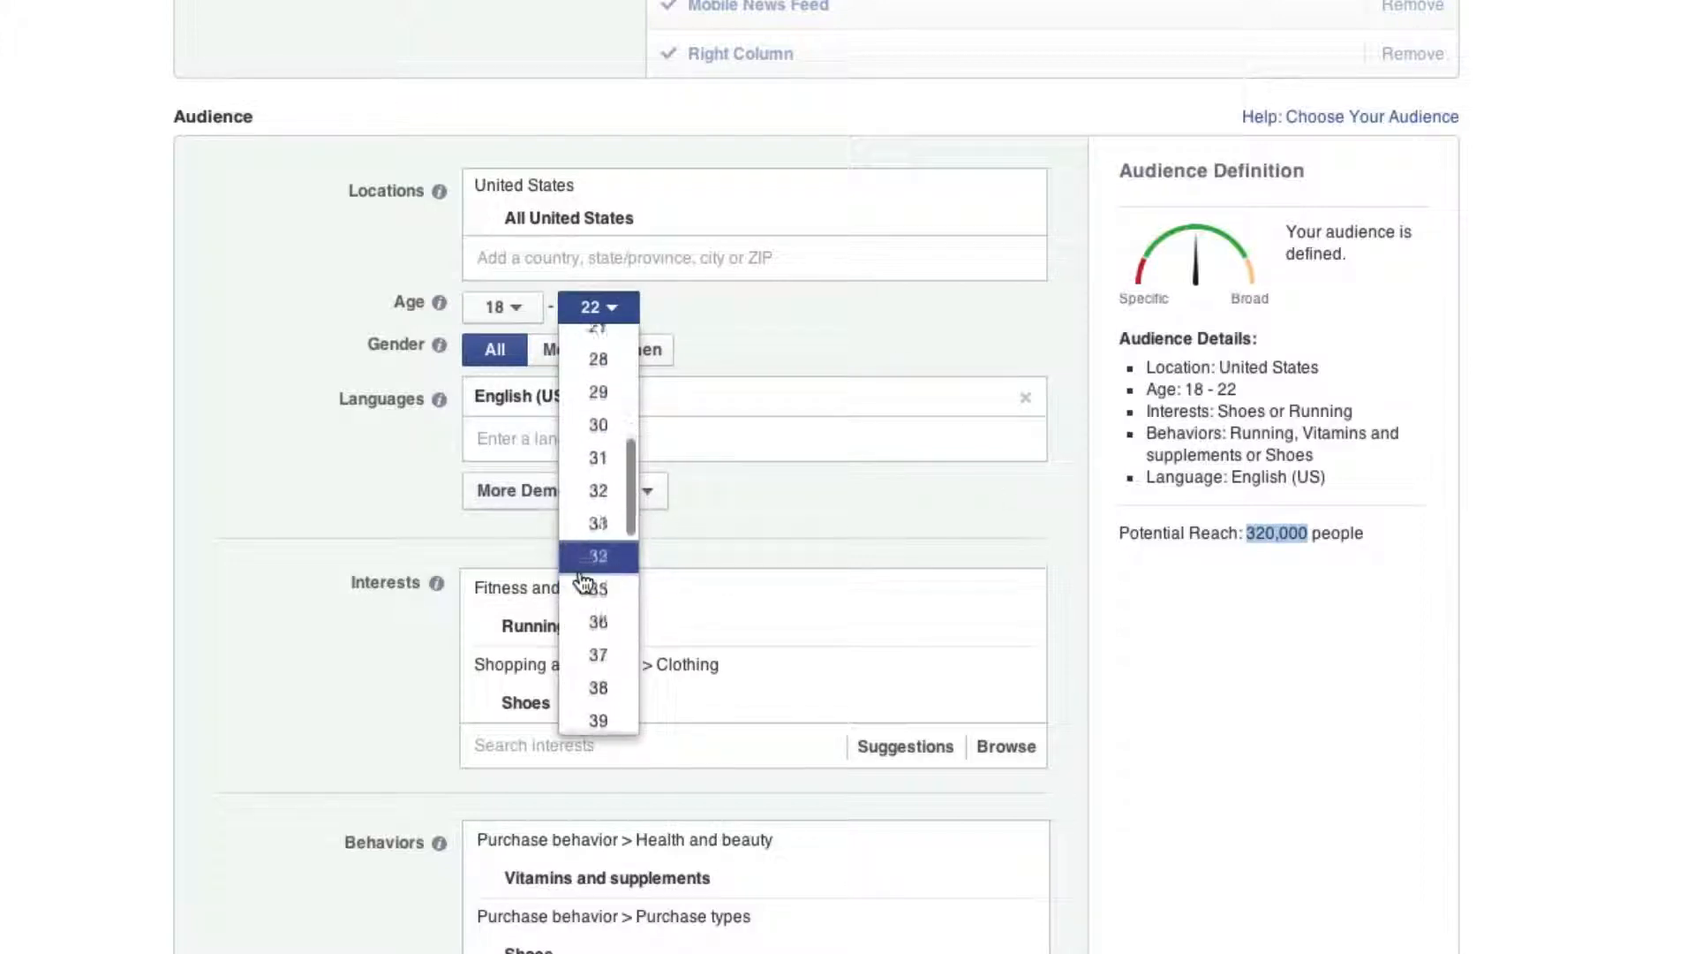
{"action": "left_click", "coordinate": [586, 588]}
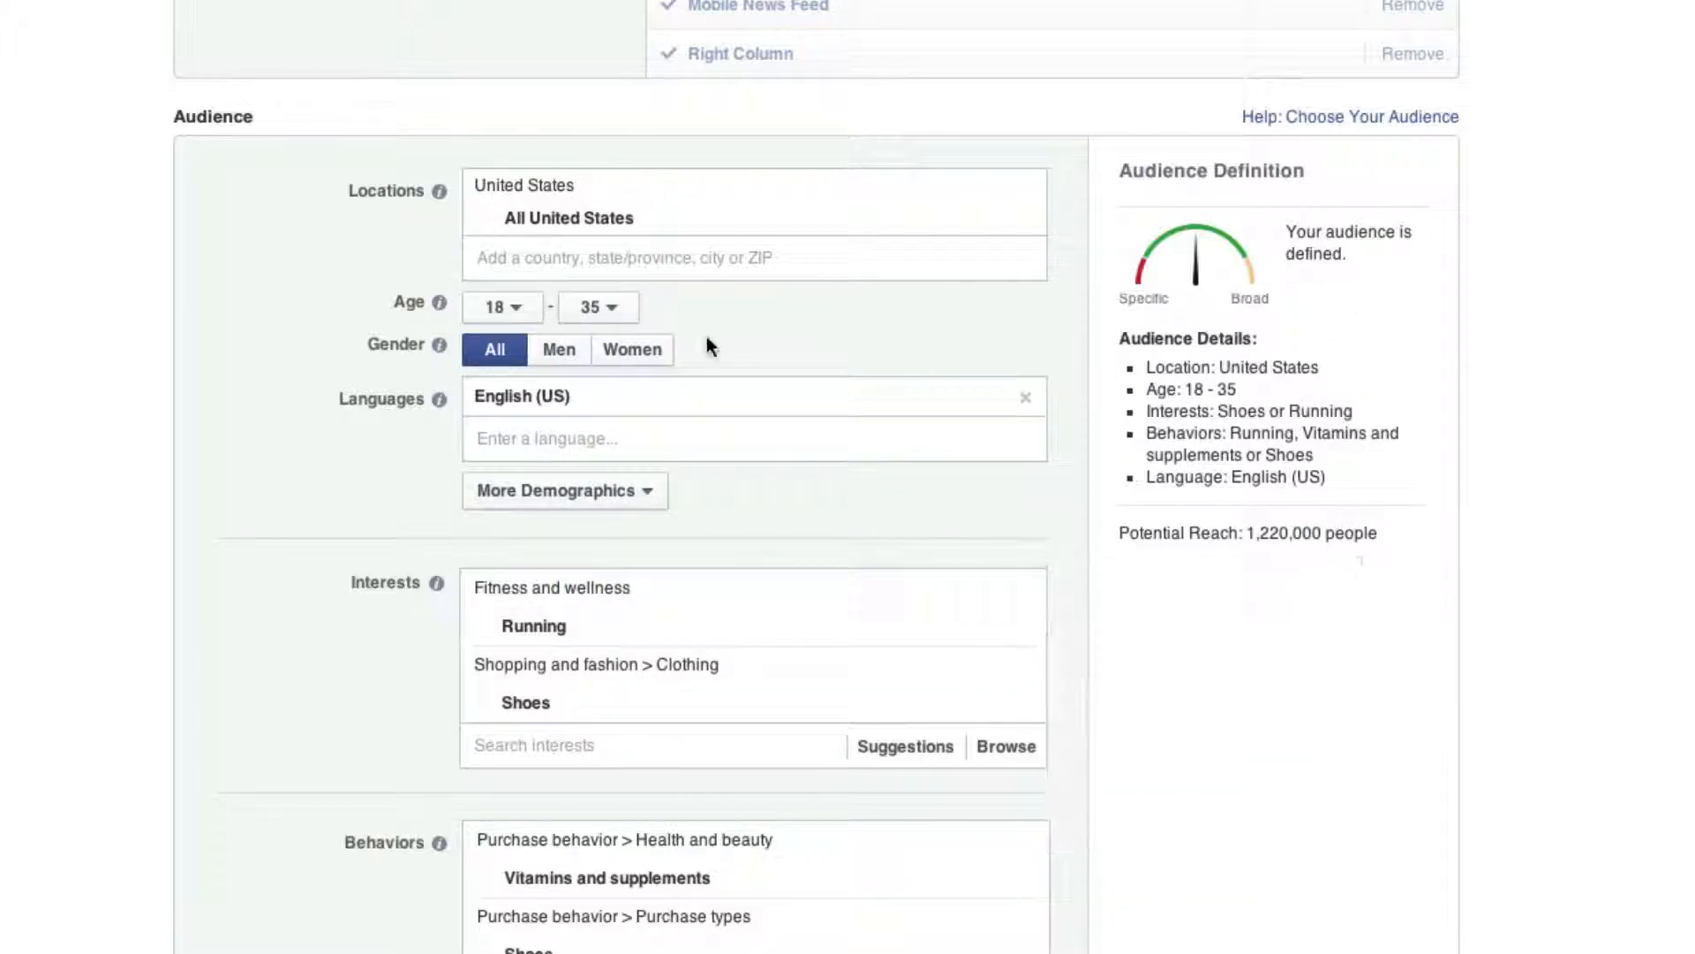
Step: Rename the ad set in the Account and Campaign section as "Running shoes sale"
{"action": "scroll", "coordinate": [707, 344], "scroll_direction": "down", "scroll_amount": 10}
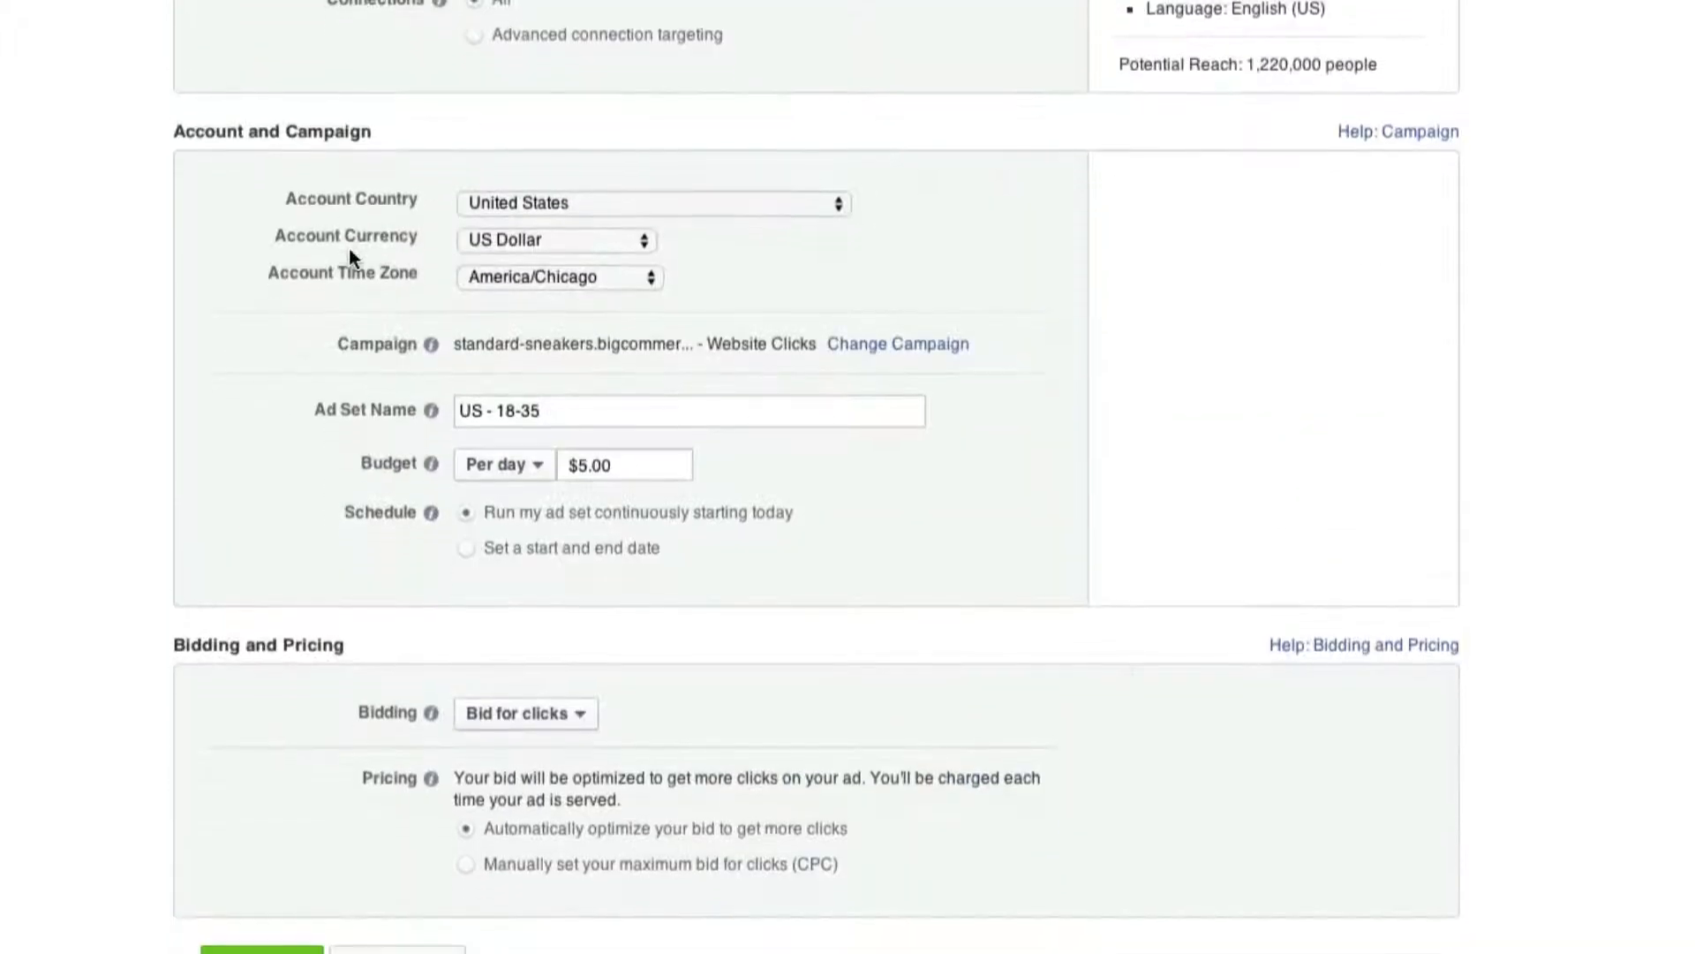
{"action": "scroll", "coordinate": [351, 256], "scroll_direction": "down", "scroll_amount": 1}
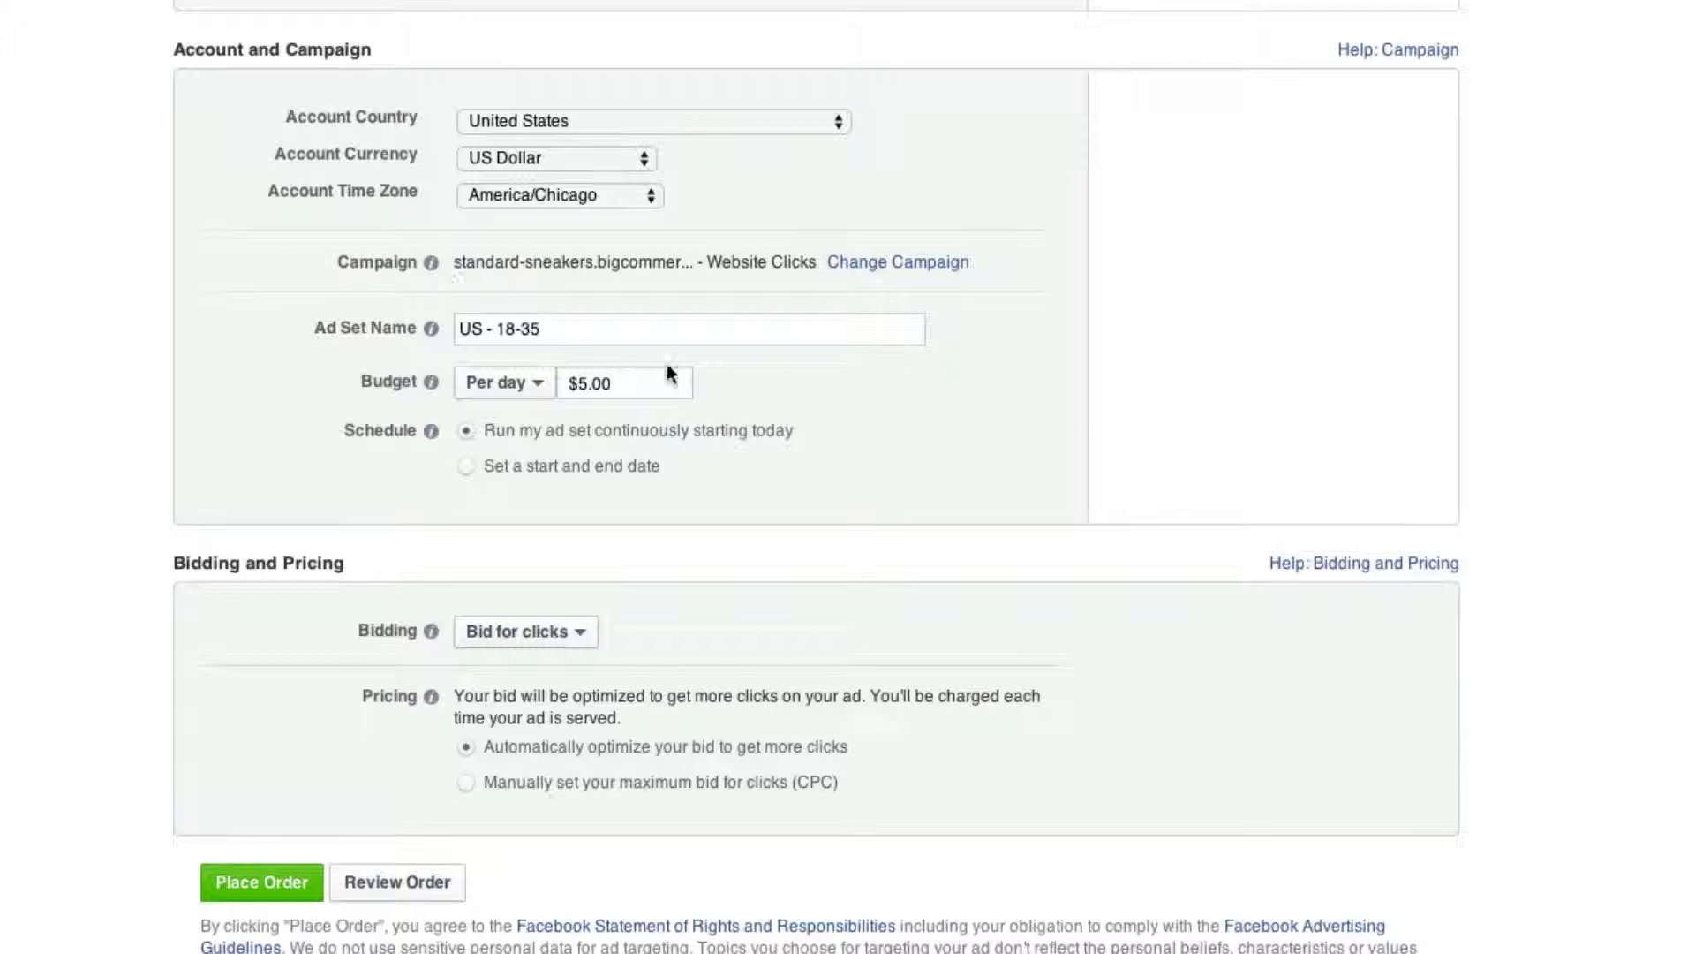
{"action": "triple_click", "coordinate": [569, 333]}
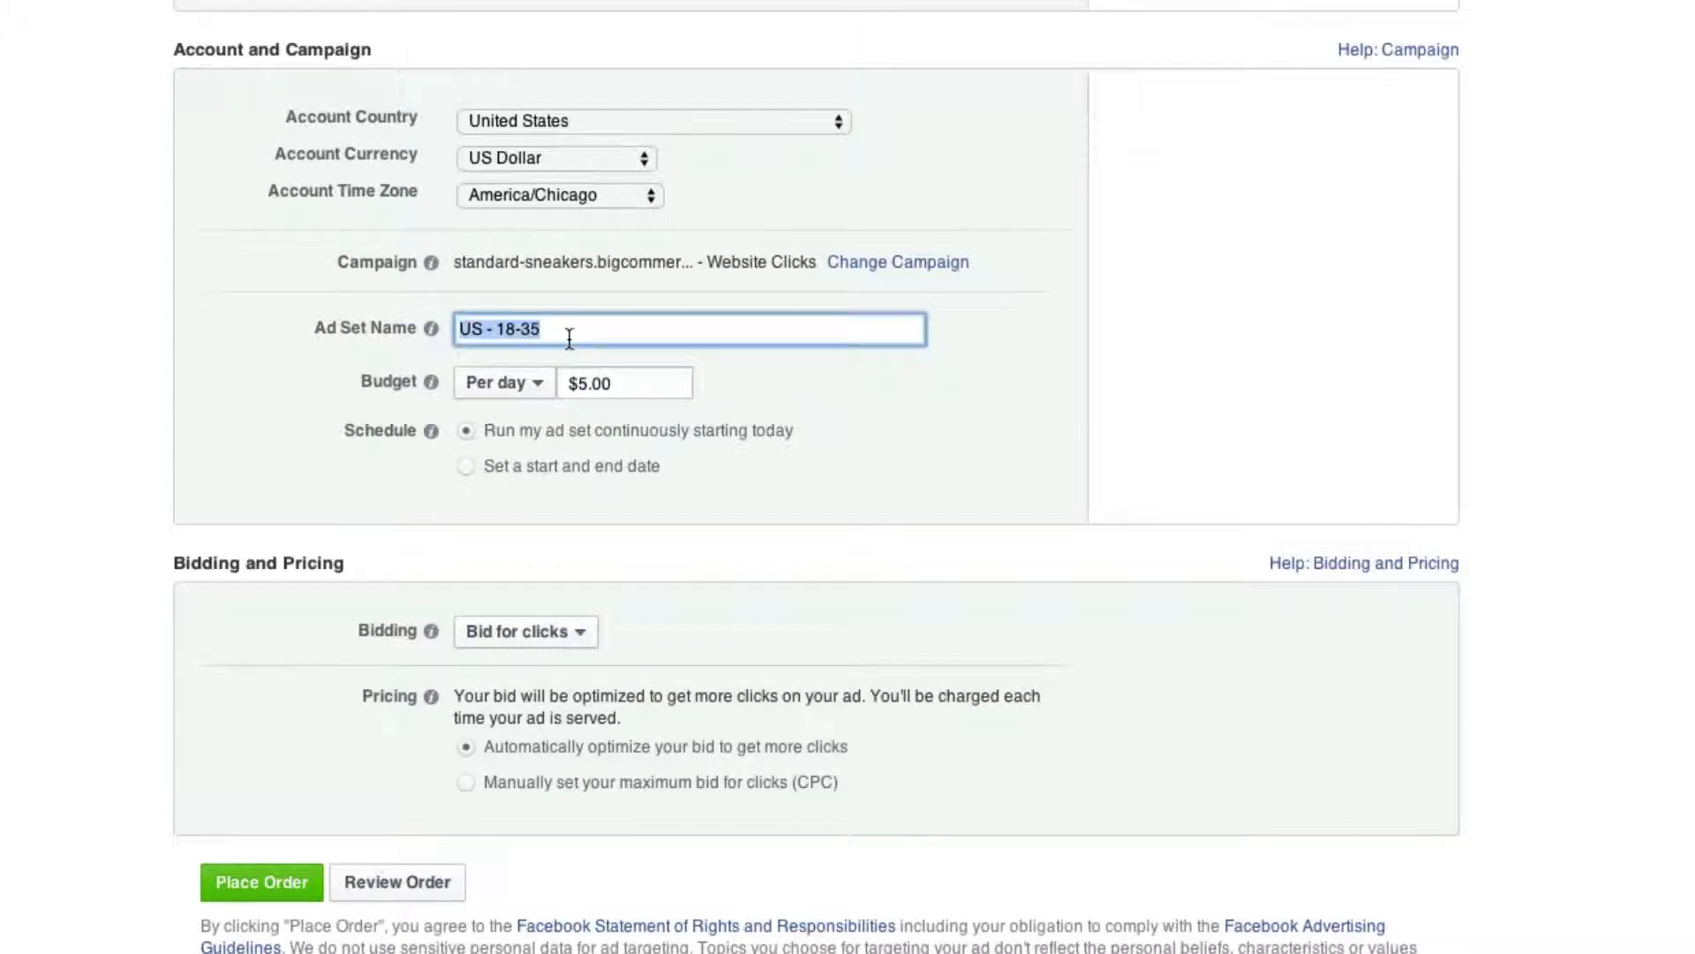
{"action": "type", "text": "Running shoes sale"}
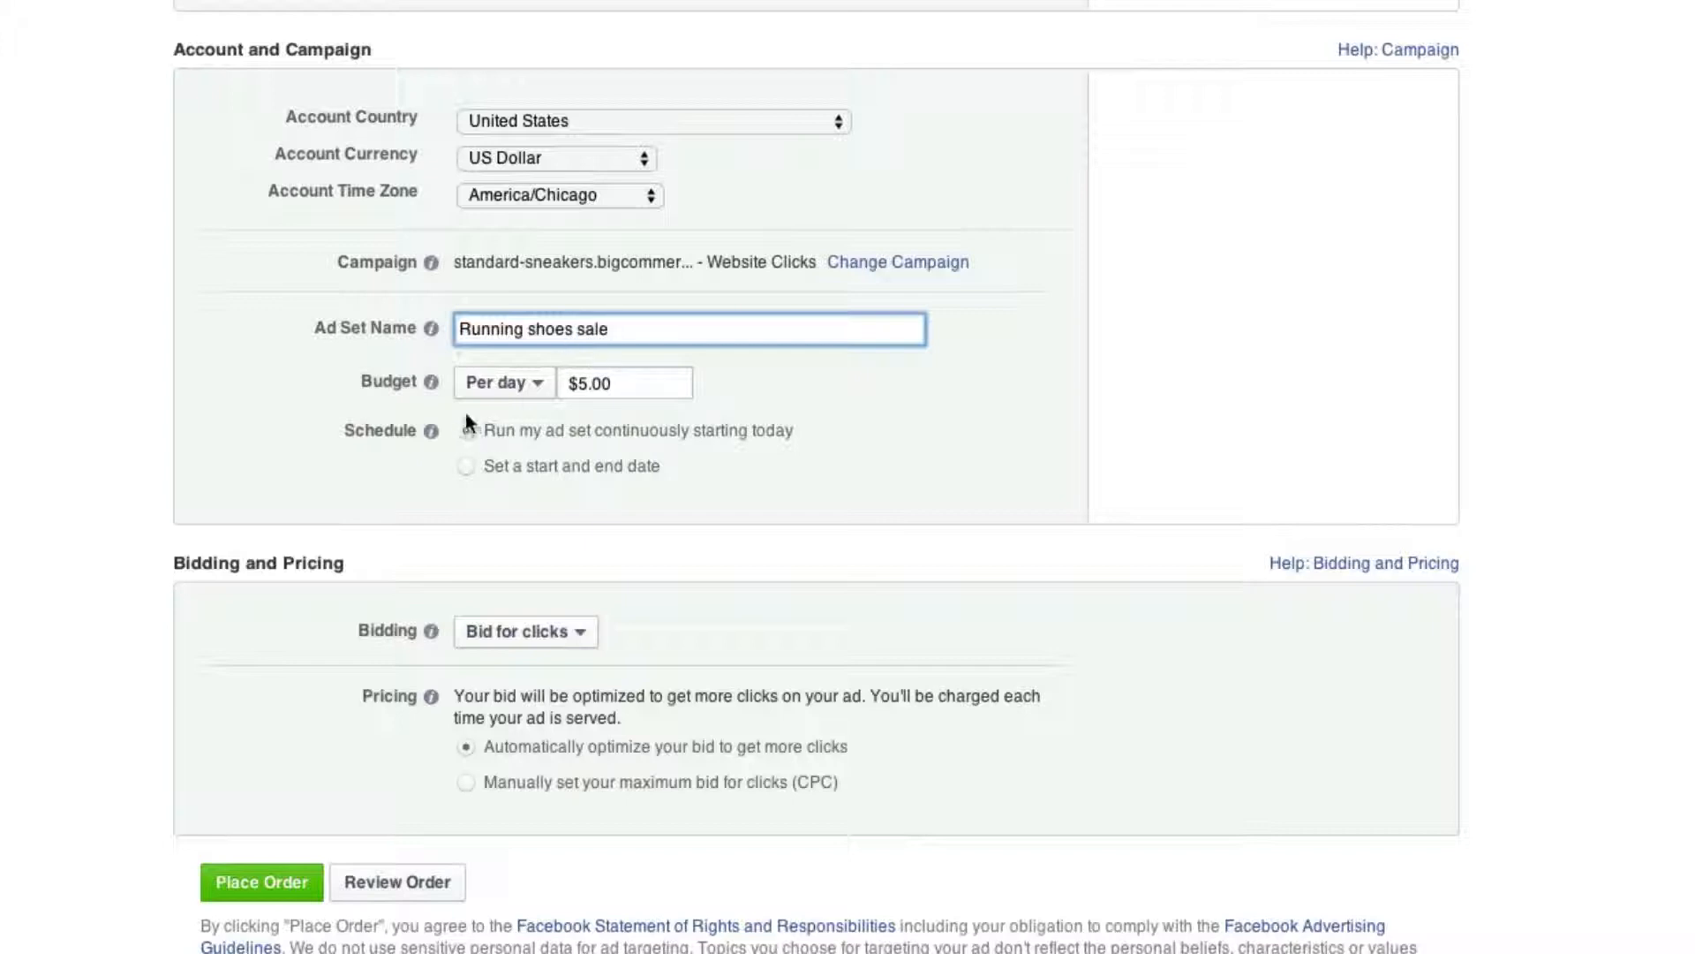
Step: Try the Lifetime Budget option for the ad set and switch the budget back to Per day
{"action": "left_click", "coordinate": [517, 384]}
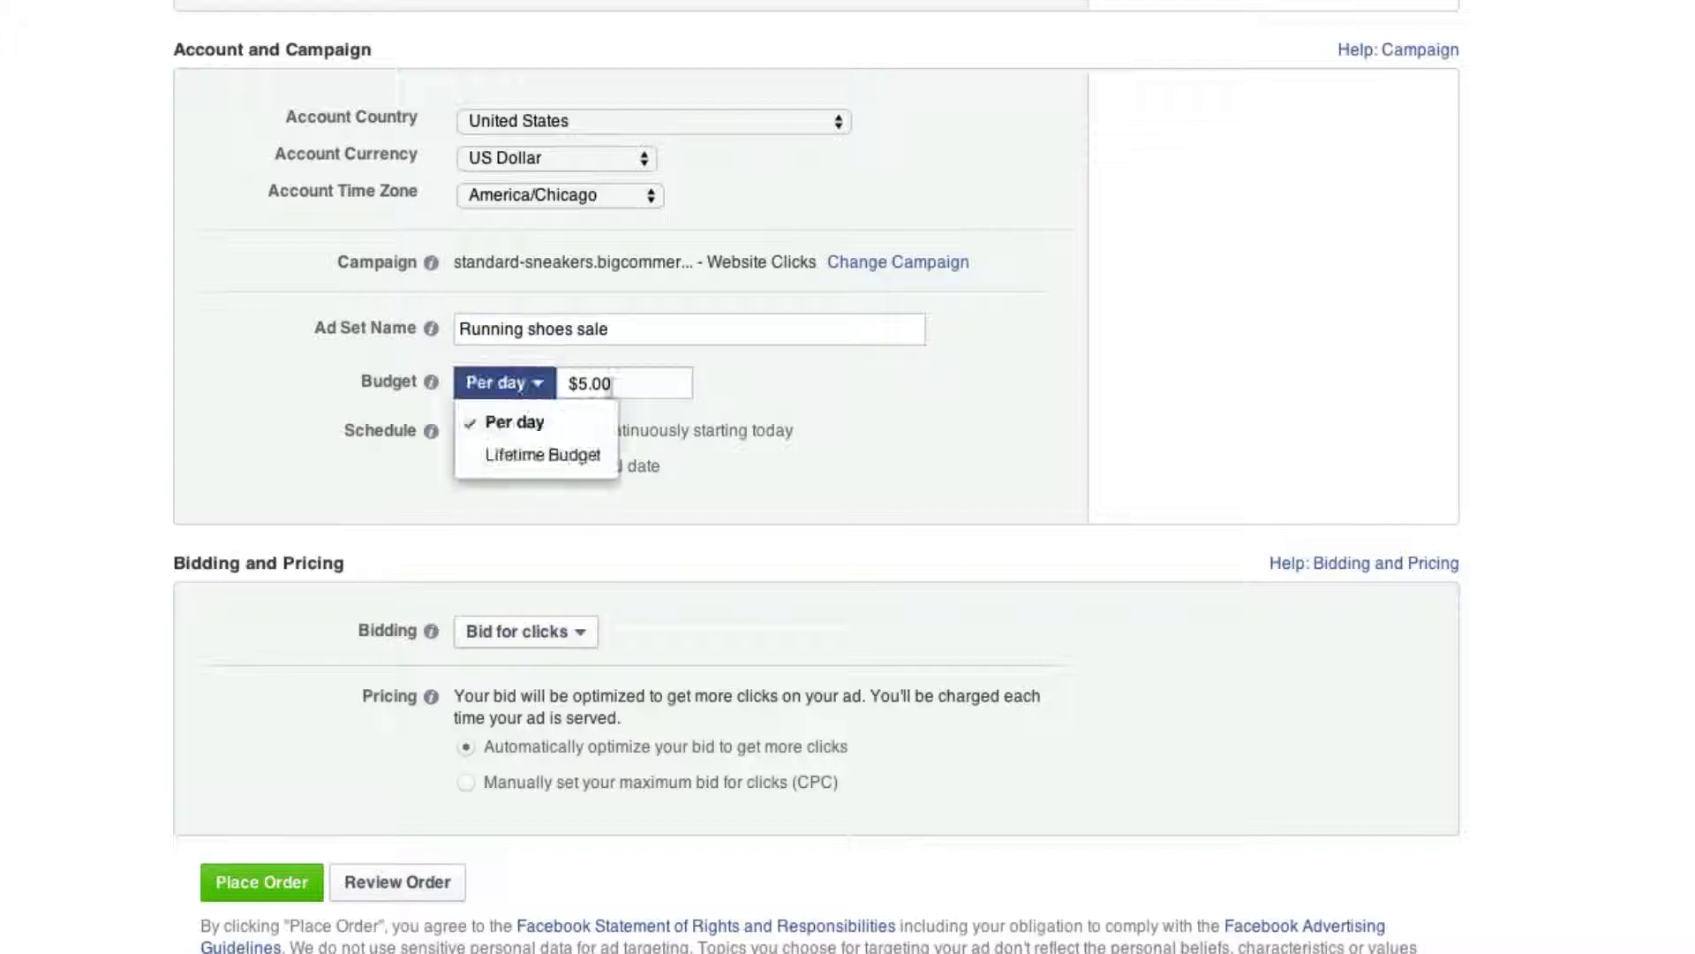
{"action": "double_click", "coordinate": [621, 385]}
{"action": "left_click", "coordinate": [582, 386]}
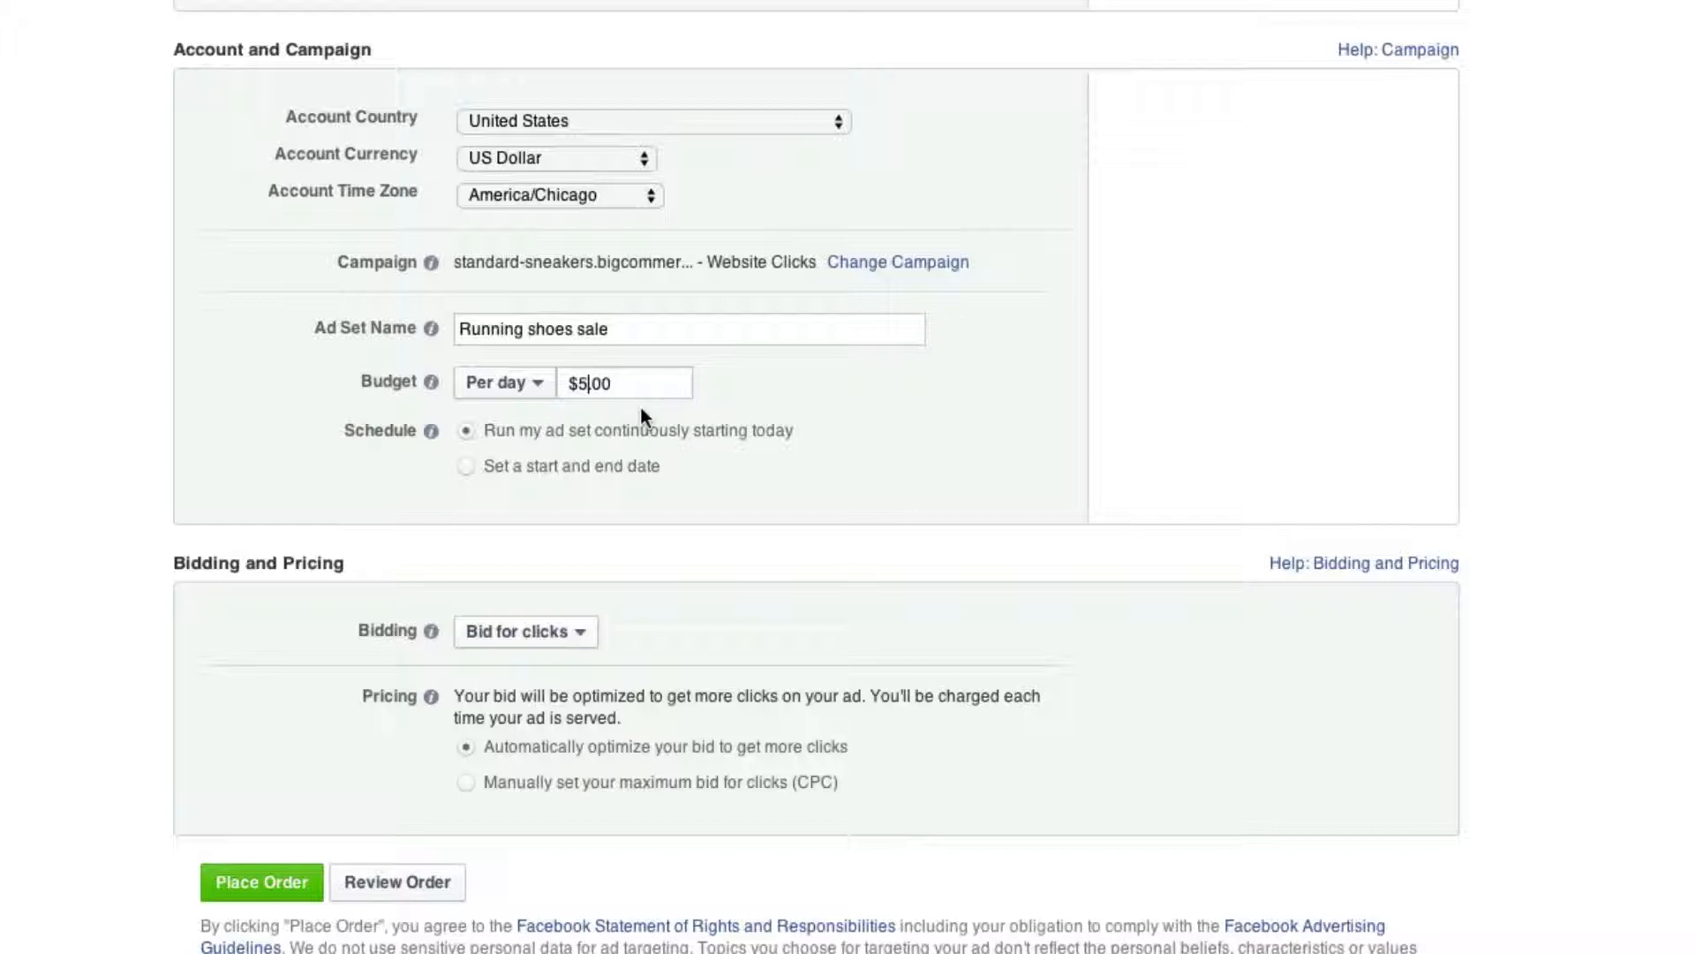
{"action": "left_click", "coordinate": [517, 389]}
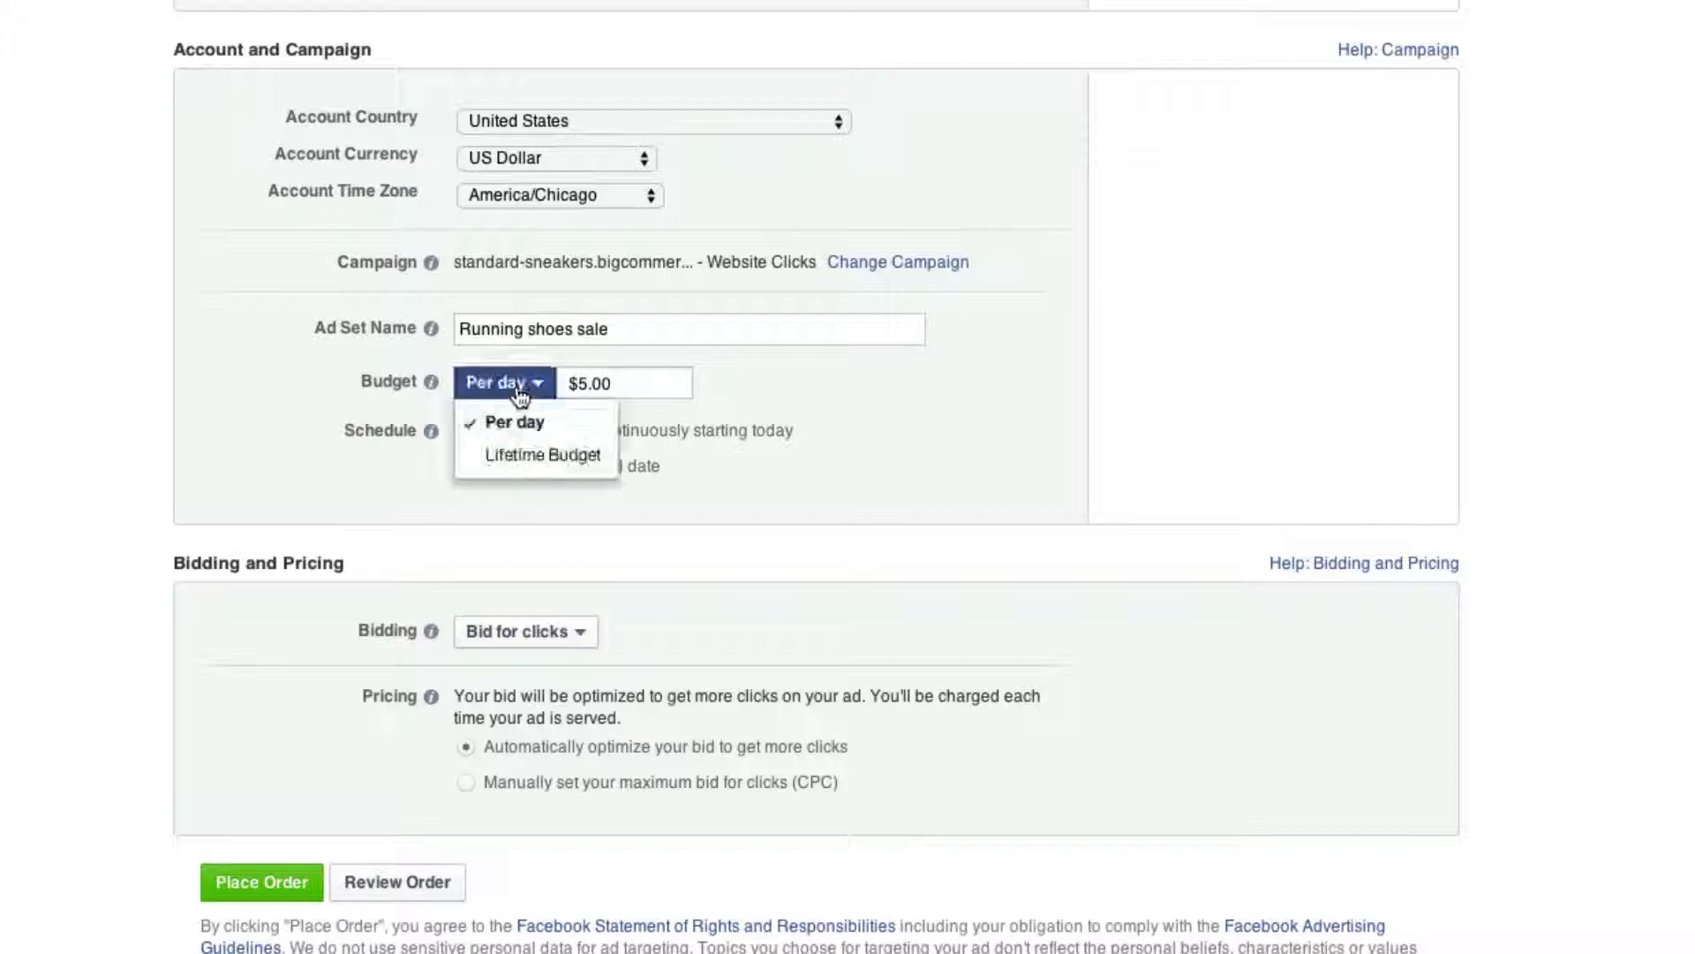
{"action": "left_click", "coordinate": [588, 452]}
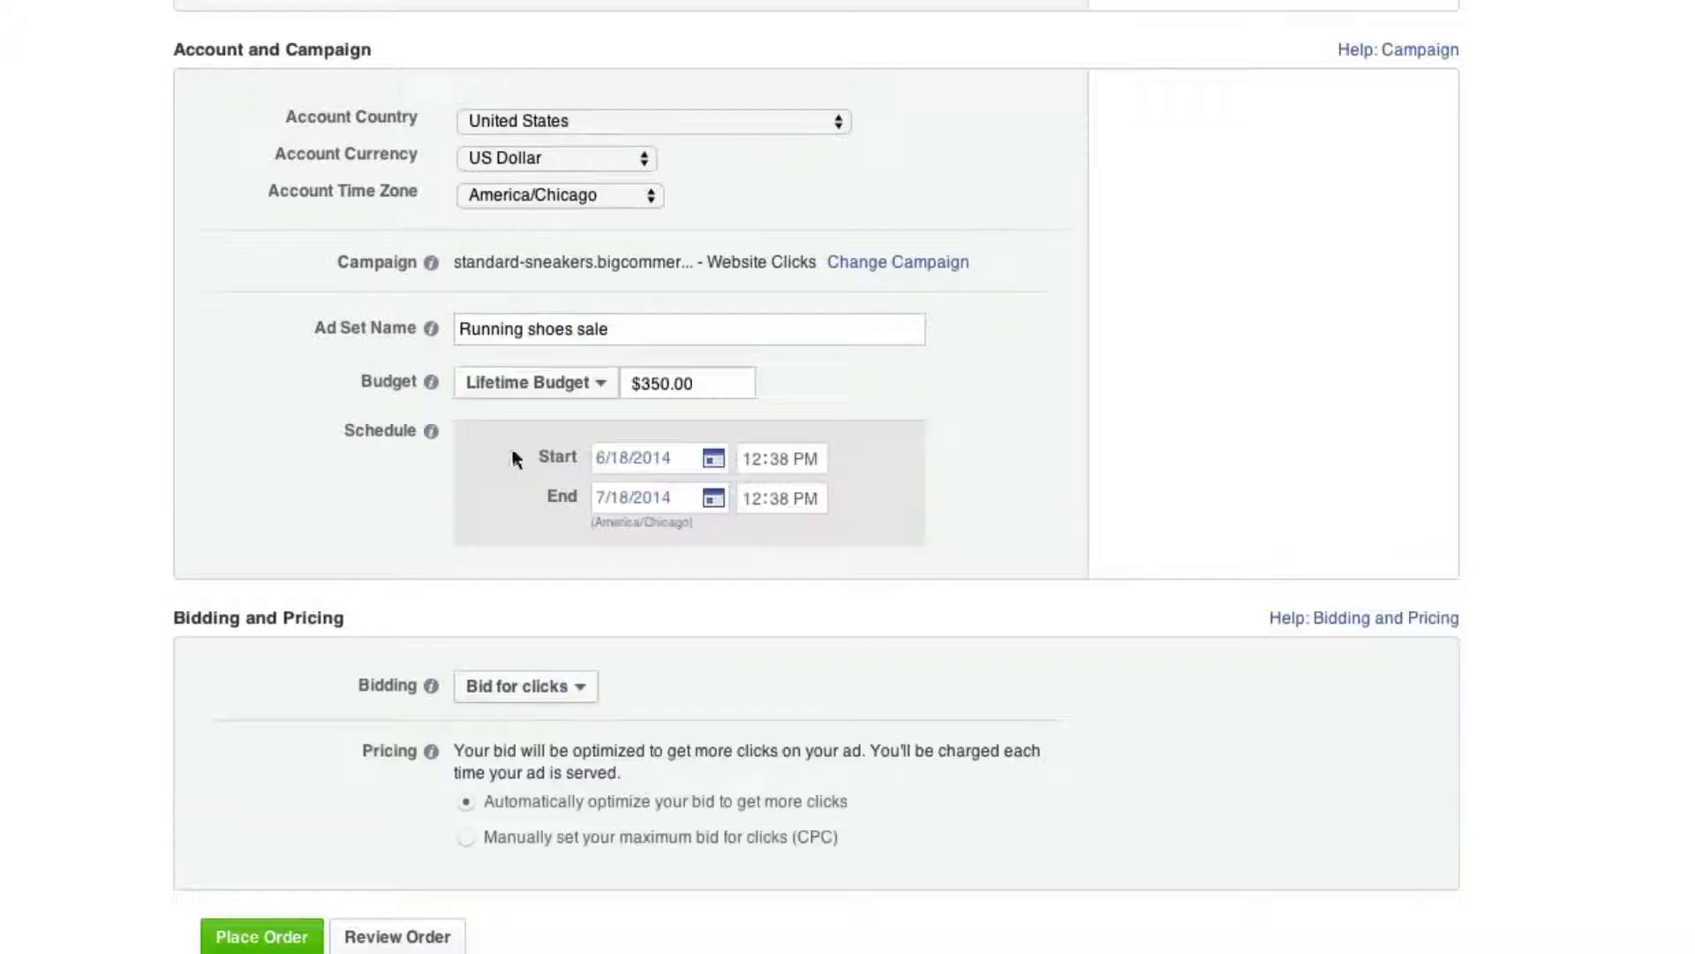
{"action": "double_click", "coordinate": [686, 386]}
{"action": "left_click", "coordinate": [566, 383]}
{"action": "left_click", "coordinate": [583, 388]}
{"action": "left_click", "coordinate": [578, 385]}
{"action": "left_click", "coordinate": [496, 422]}
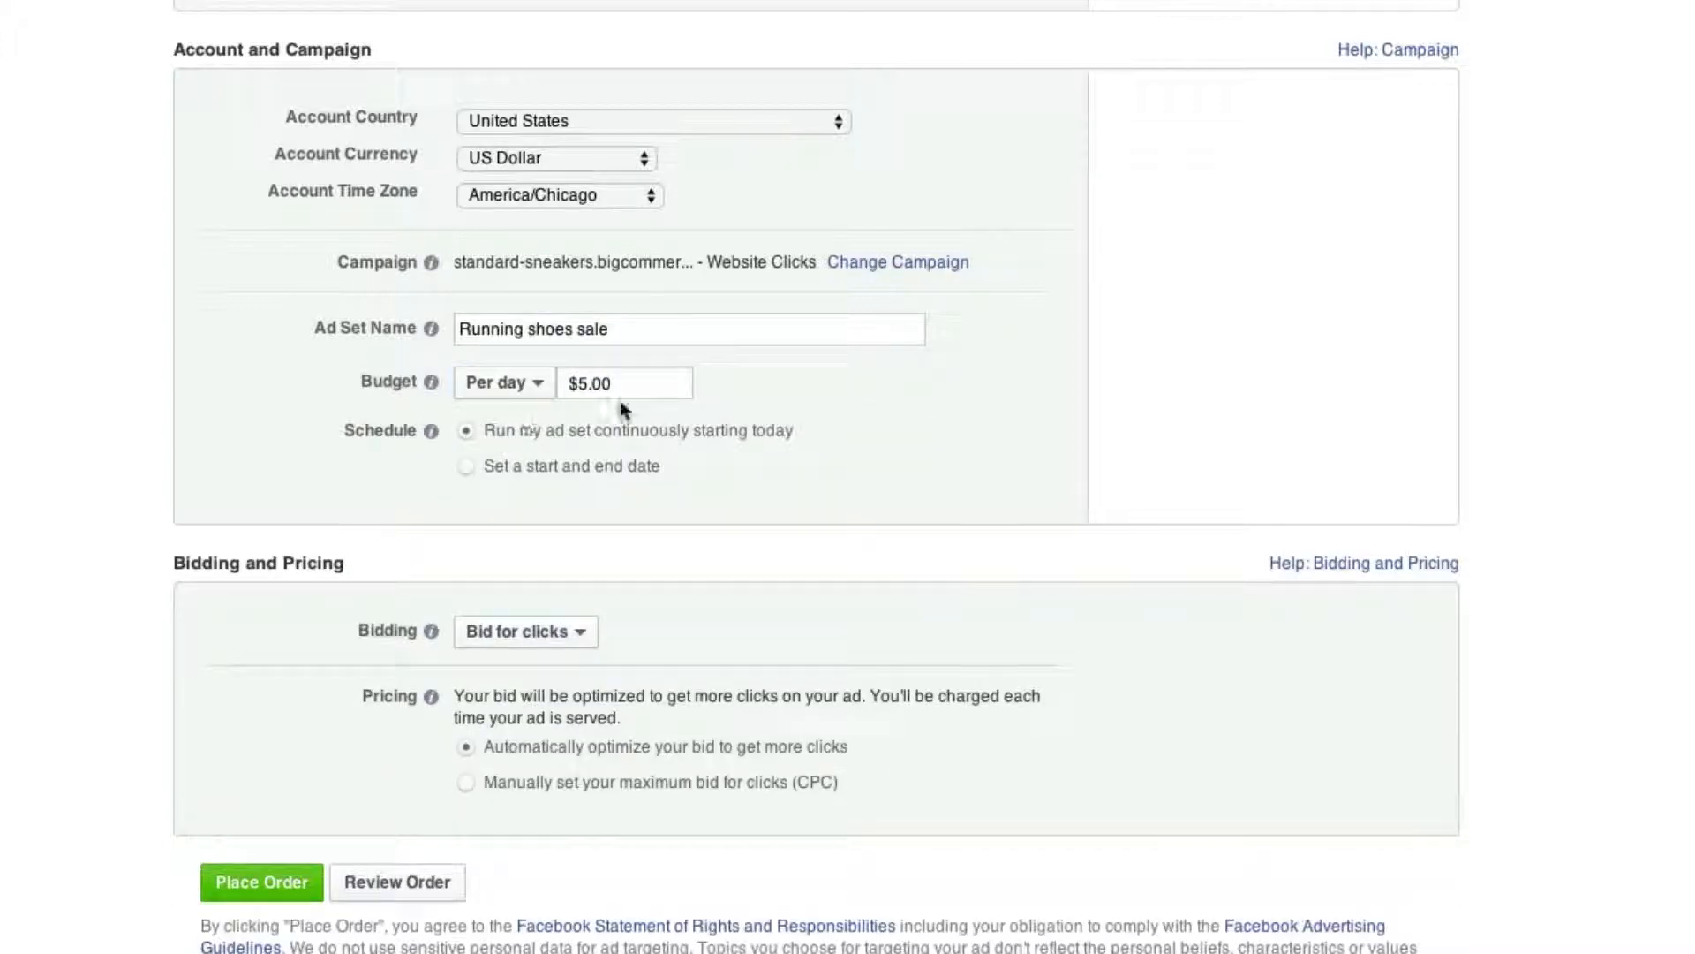
Step: Set the ad set's daily budget to $15.00
{"action": "left_click", "coordinate": [579, 385]}
{"action": "type", "text": "1"}
{"action": "mouse_move", "coordinate": [446, 436]}
Step: Try bidding for impressions to view its pricing and return the bidding to Bid for clicks
{"action": "left_click", "coordinate": [519, 644]}
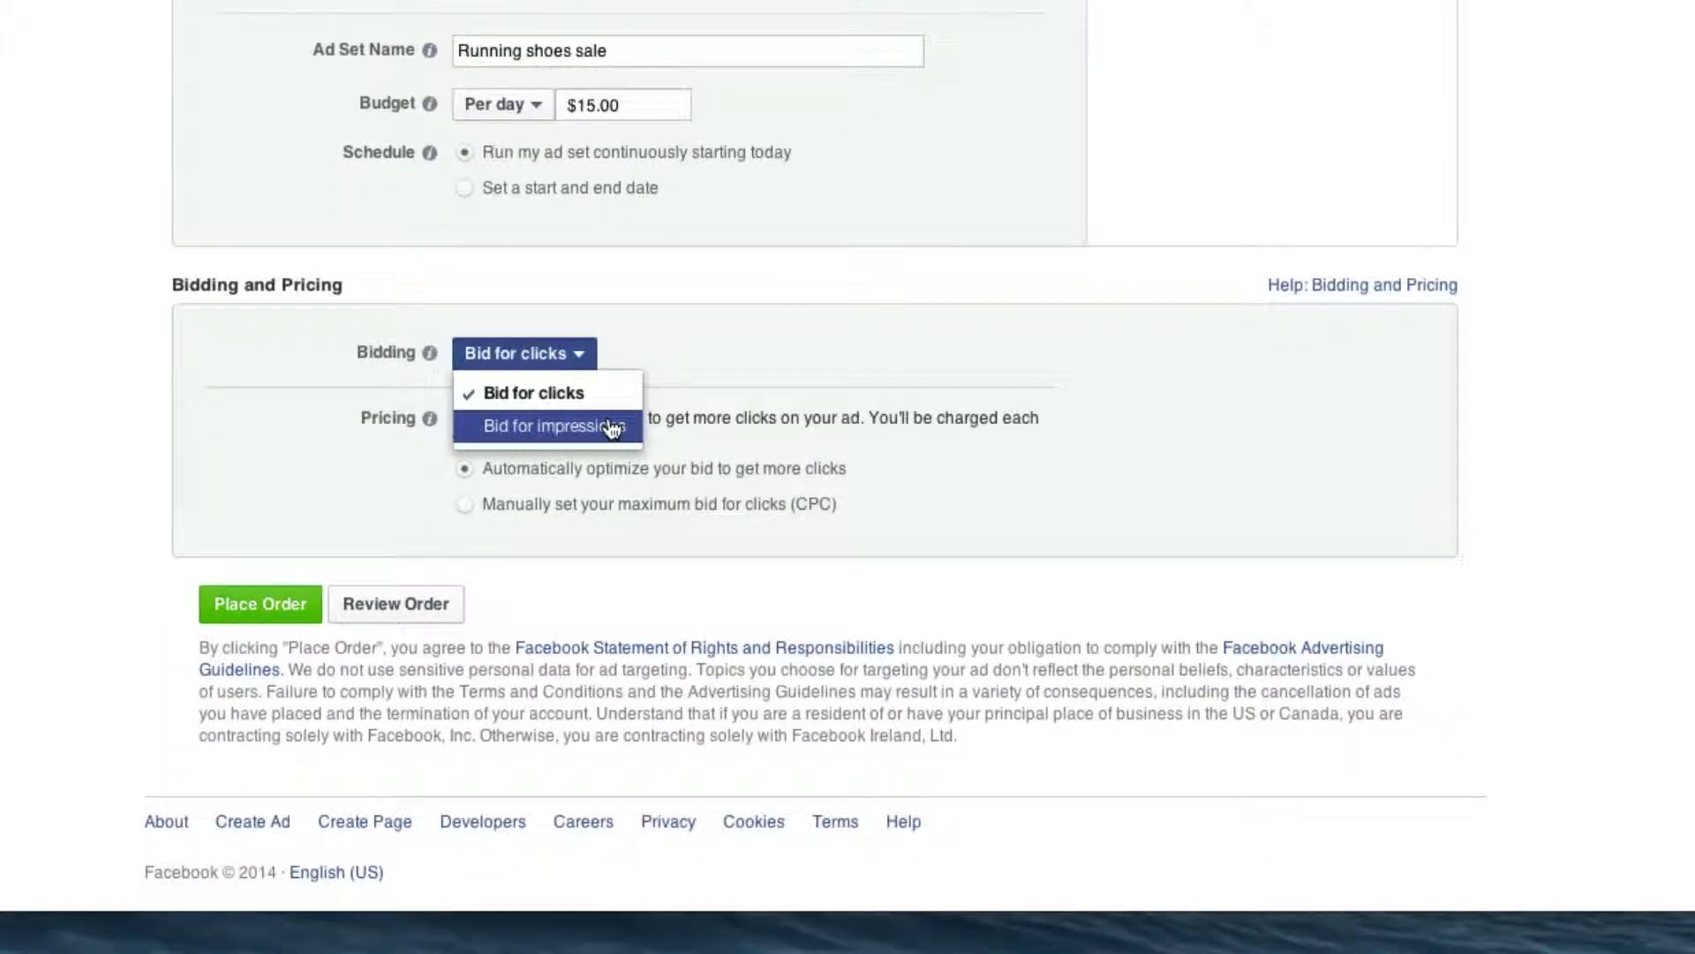
{"action": "left_click", "coordinate": [612, 427]}
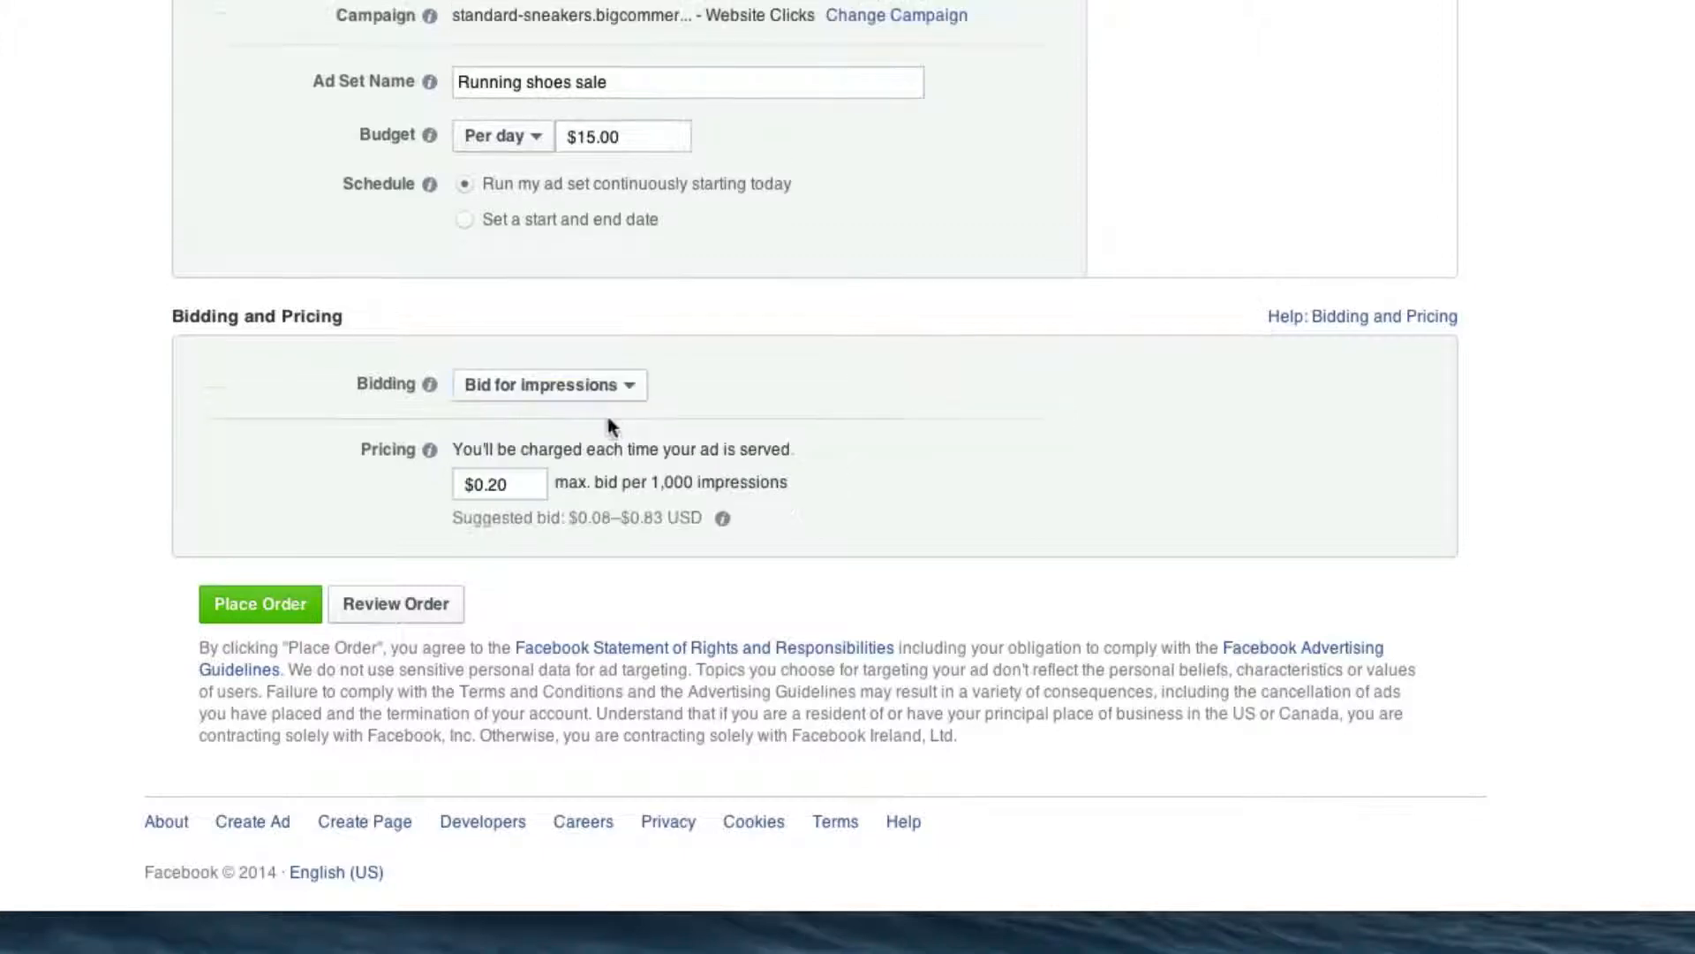
{"action": "left_click", "coordinate": [516, 390]}
{"action": "left_click", "coordinate": [727, 384]}
{"action": "left_click", "coordinate": [579, 393]}
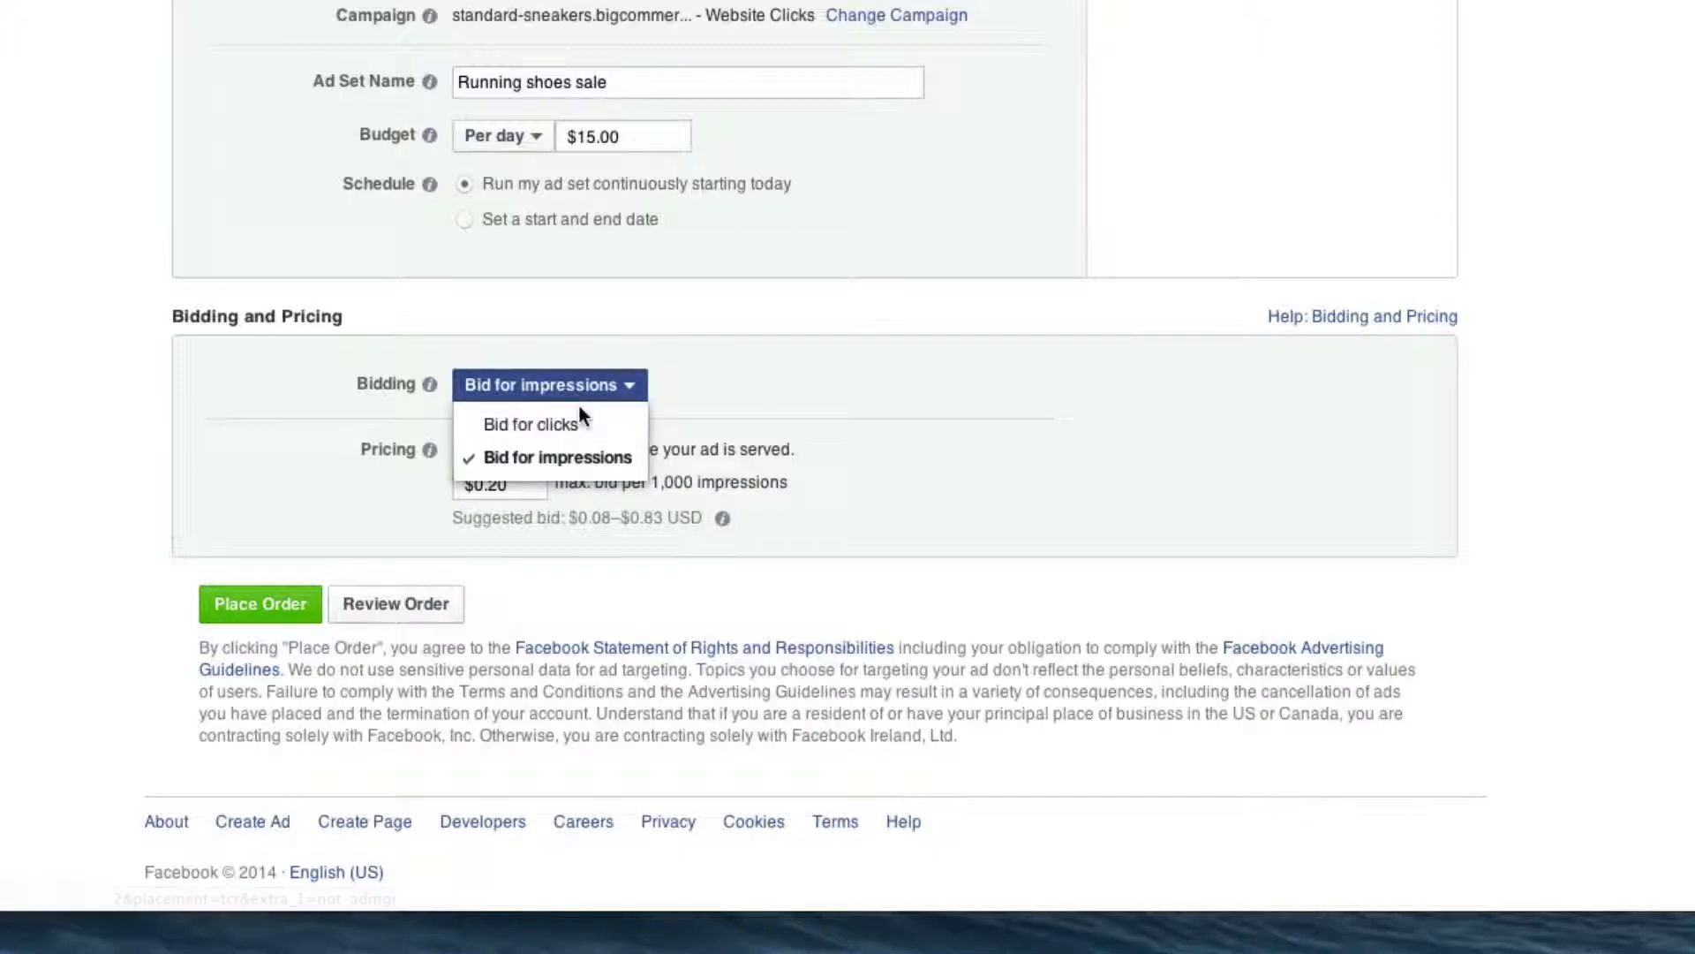
{"action": "left_click", "coordinate": [531, 424]}
{"action": "scroll", "coordinate": [671, 422], "scroll_direction": "down", "scroll_amount": 1}
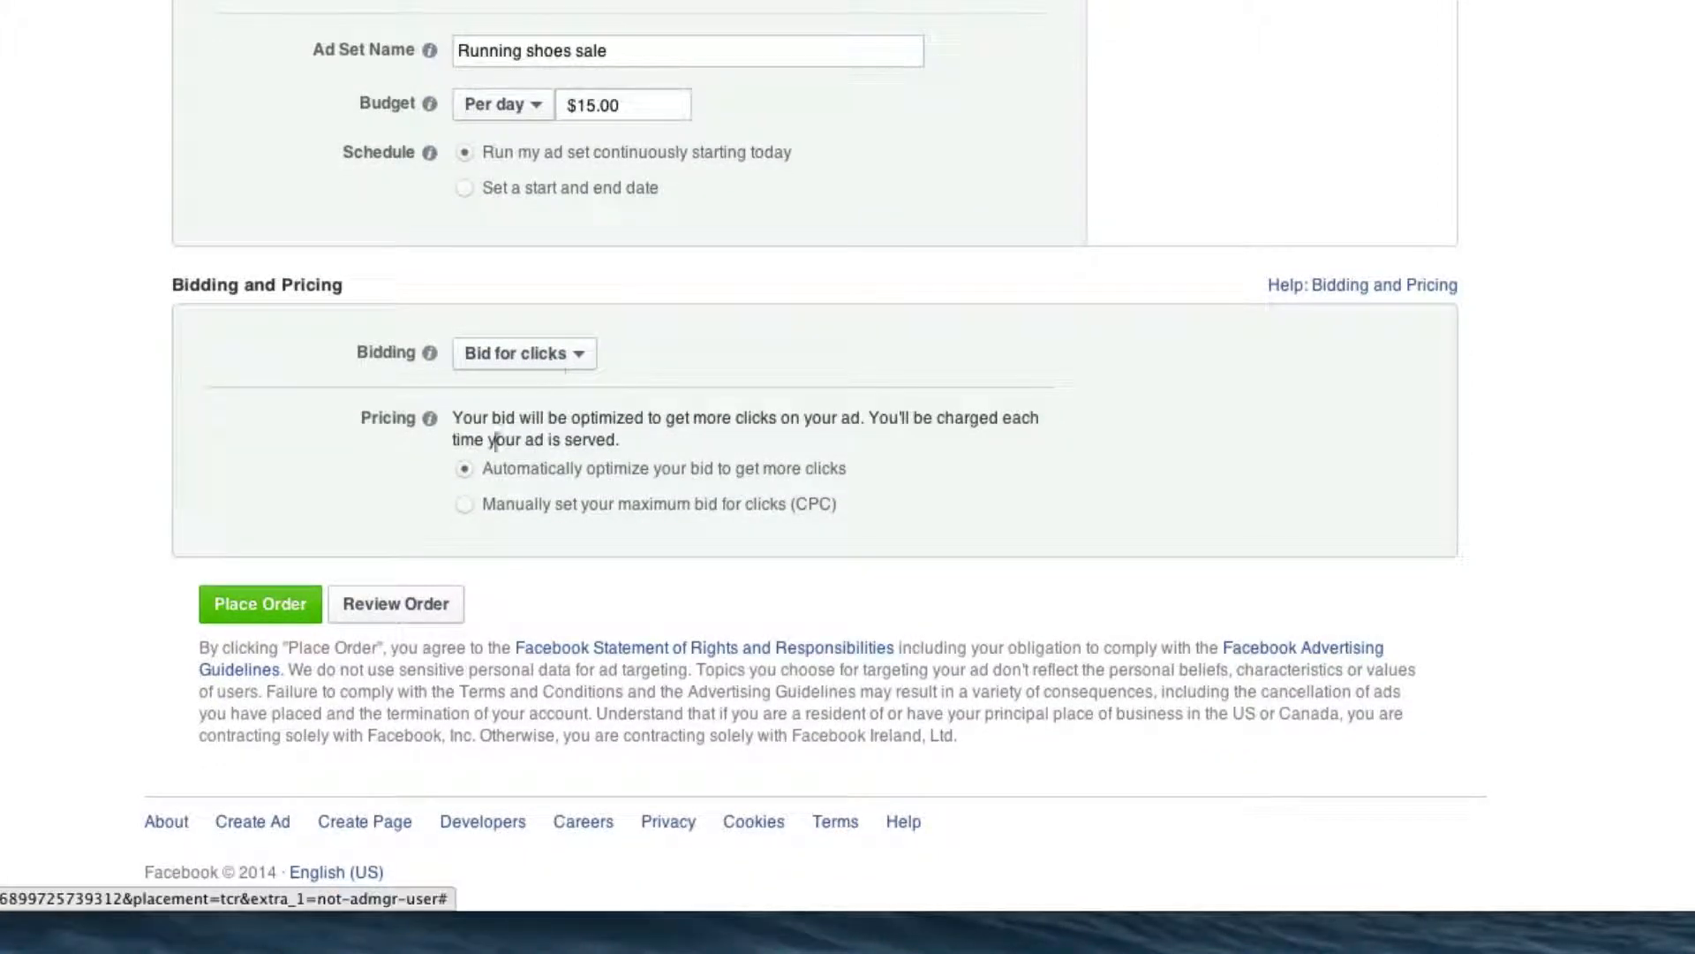
Step: Check the explanation of the pricing options and choose to manually set the maximum bid for clicks (CPC)
{"action": "mouse_move", "coordinate": [429, 422]}
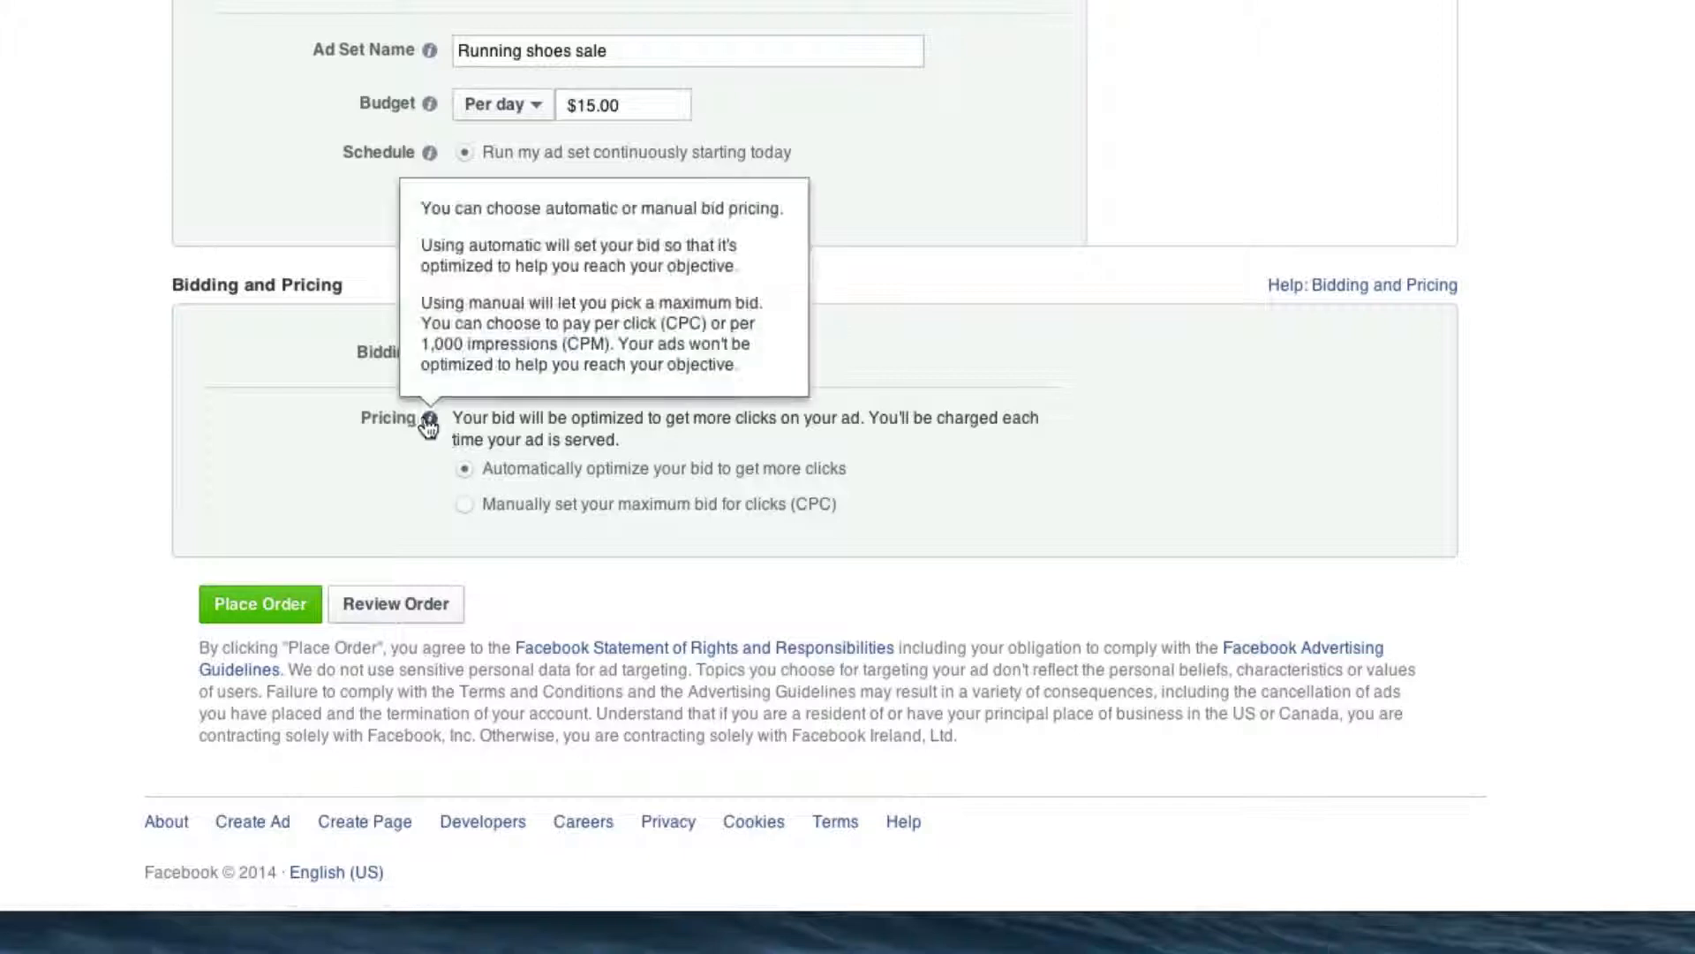
{"action": "left_click", "coordinate": [469, 513]}
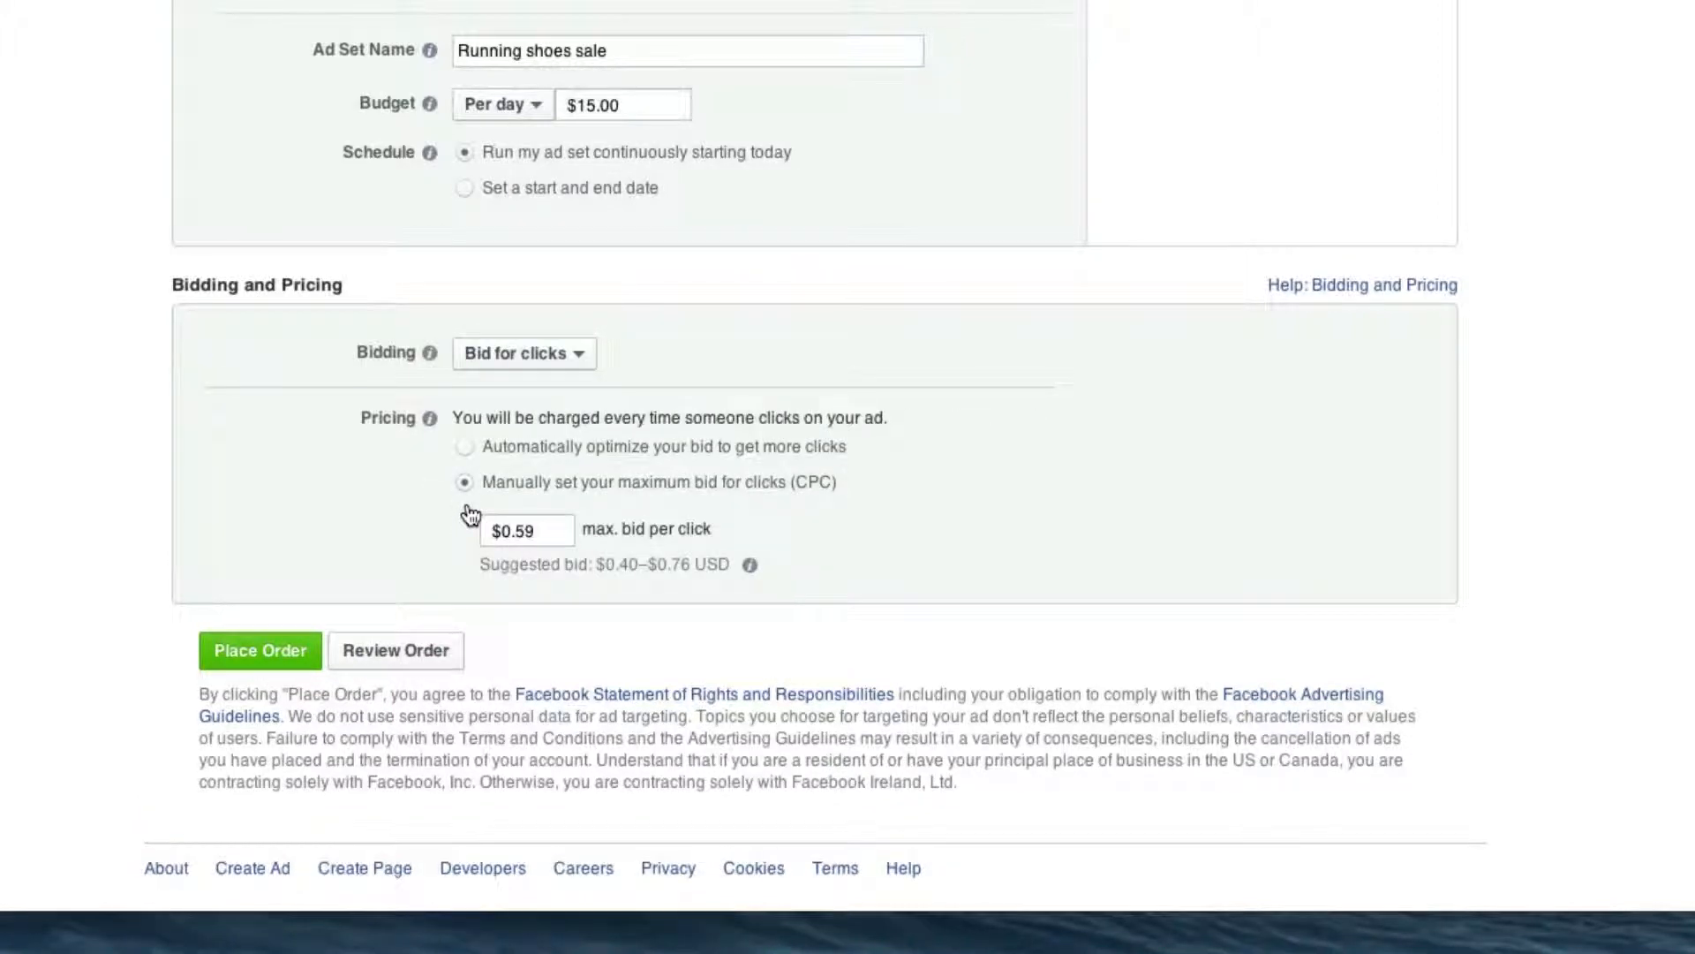
{"action": "scroll", "coordinate": [651, 468], "scroll_direction": "down", "scroll_amount": 1}
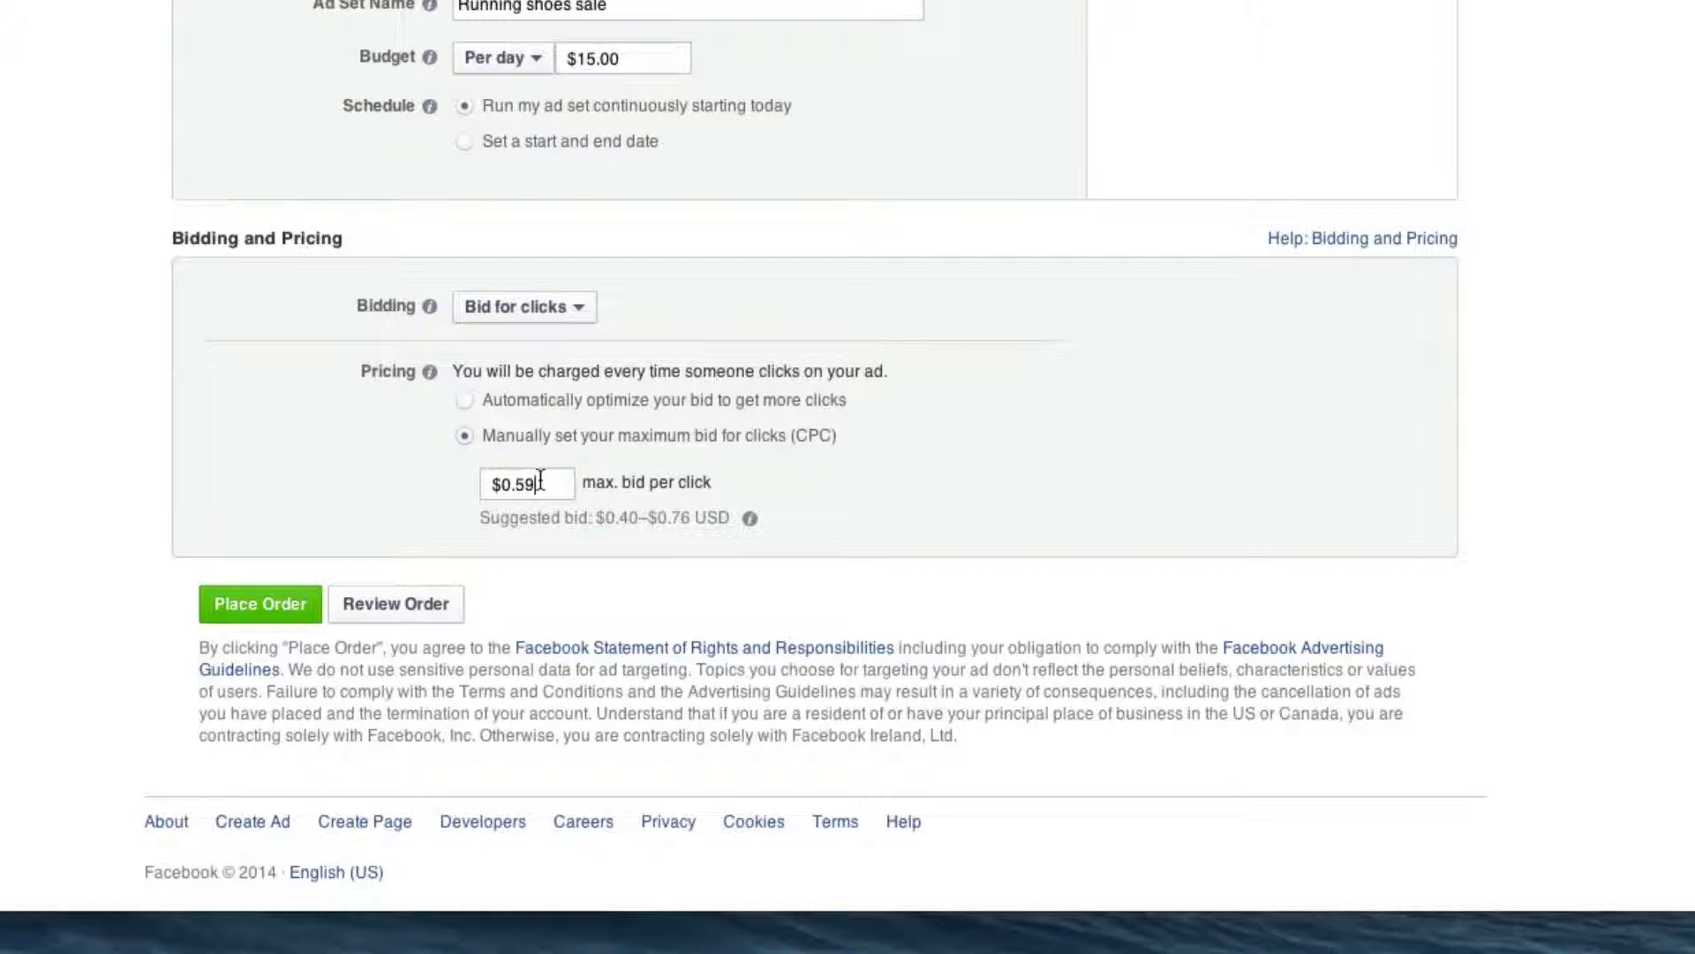
Step: Set the maximum bid per click to $0.35
{"action": "triple_click", "coordinate": [540, 478]}
{"action": "type", "text": "$0."}
{"action": "left_click_drag", "start_coordinate": [617, 518], "coordinate": [686, 515]}
{"action": "left_click", "coordinate": [643, 509]}
{"action": "left_click", "coordinate": [568, 485]}
{"action": "double_click", "coordinate": [557, 485]}
{"action": "left_click", "coordinate": [521, 485]}
{"action": "double_click", "coordinate": [523, 486]}
{"action": "left_click", "coordinate": [534, 488]}
{"action": "left_click", "coordinate": [294, 461]}
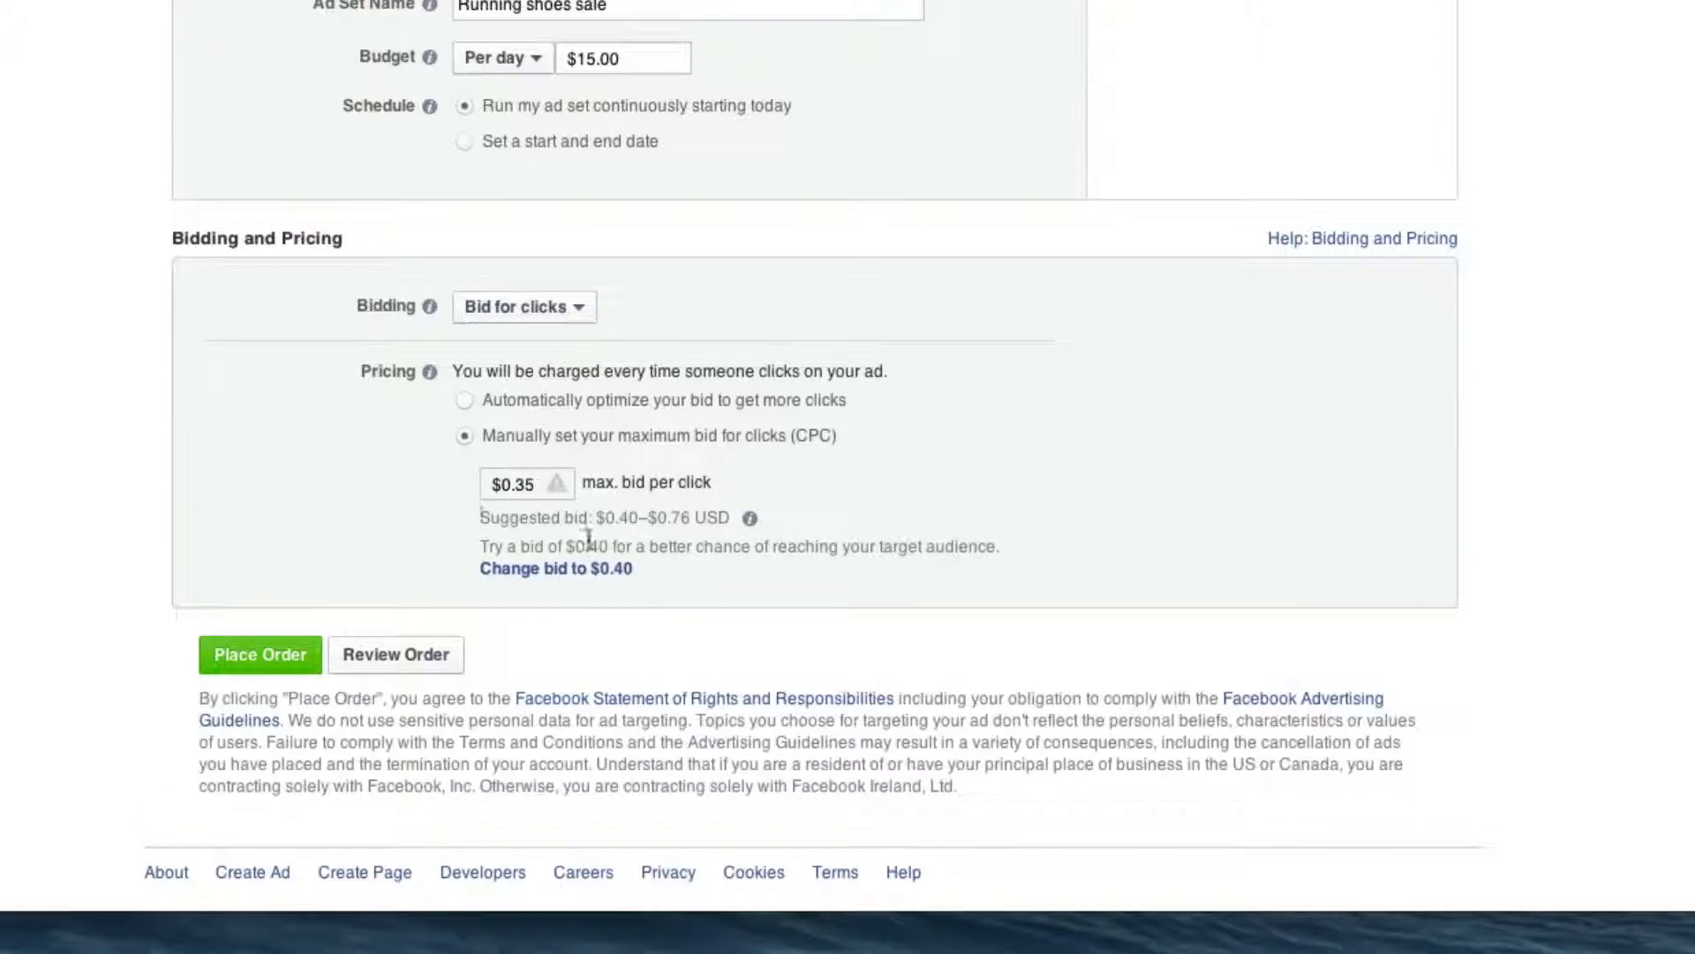
Step: Change the maximum bid per click to $0.45
{"action": "double_click", "coordinate": [521, 485]}
{"action": "left_click", "coordinate": [515, 480]}
{"action": "double_click", "coordinate": [521, 483]}
{"action": "left_click", "coordinate": [522, 484]}
{"action": "double_click", "coordinate": [527, 484]}
{"action": "left_click", "coordinate": [518, 484]}
{"action": "key", "text": "Right"}
{"action": "key", "text": "BackSpace"}
{"action": "type", "text": "4"}
{"action": "left_click", "coordinate": [302, 507]}
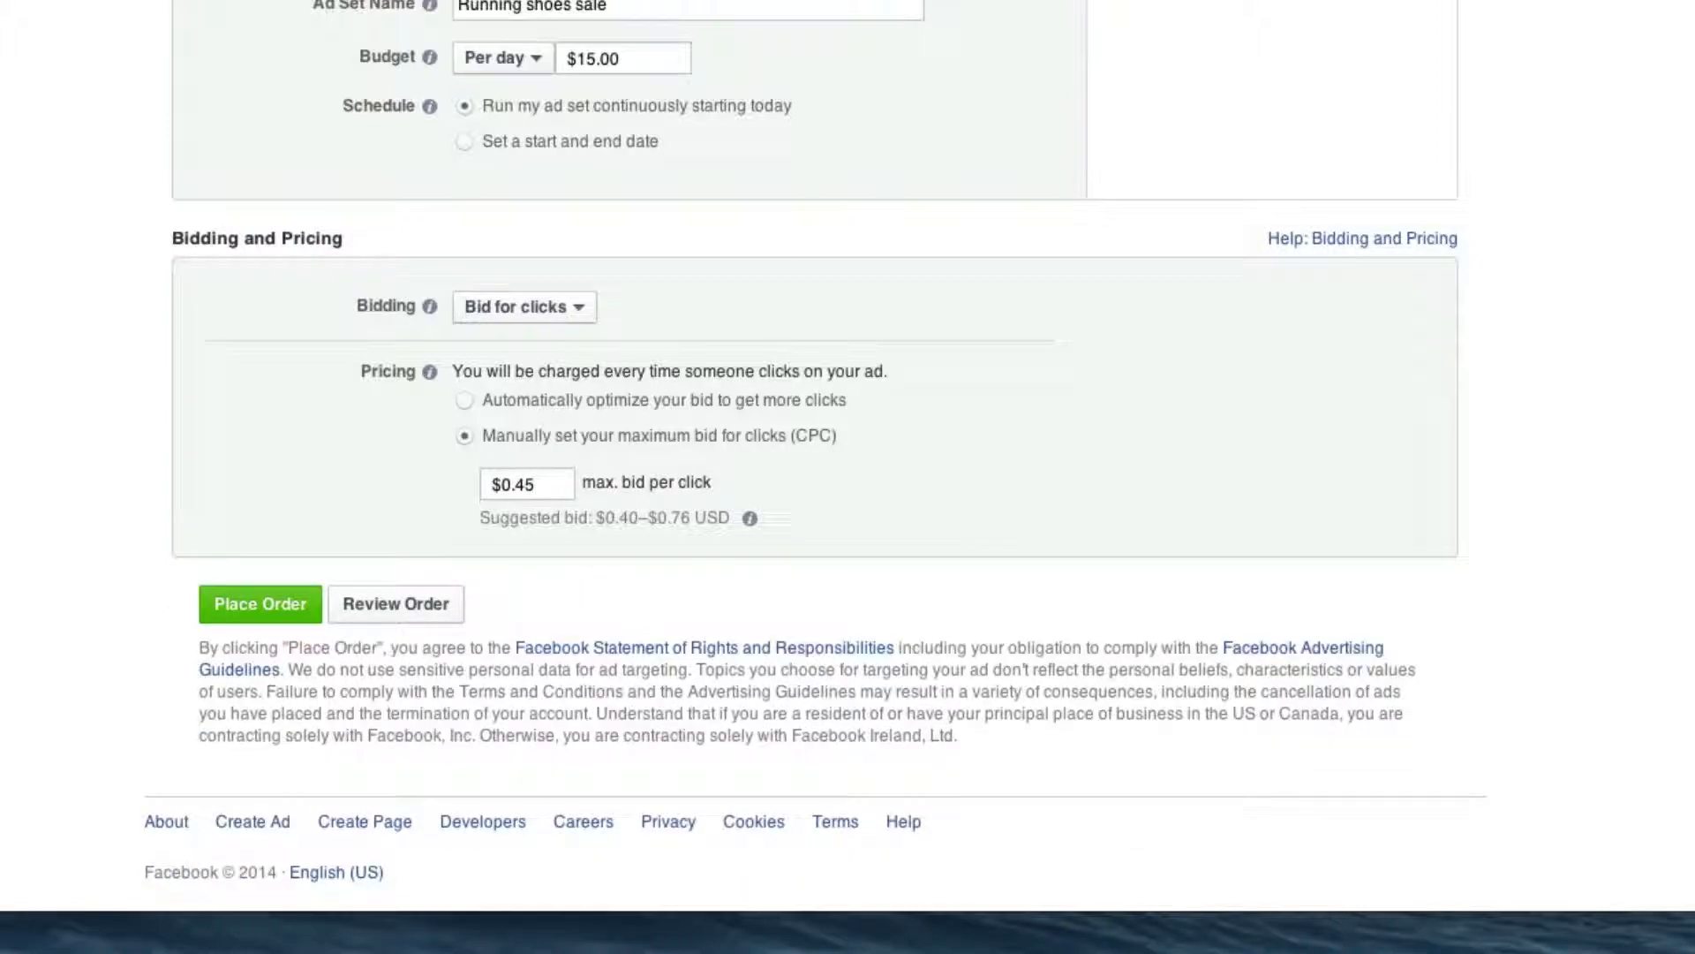